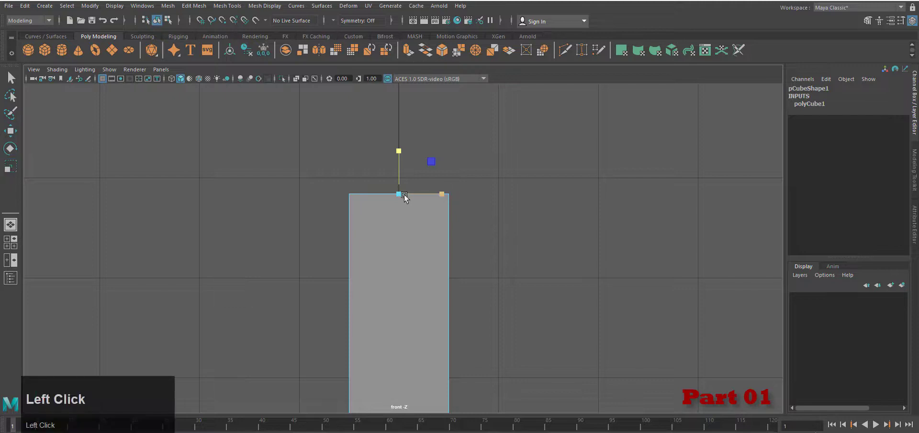
# Step: Extrude the pillar's top face into three progressively wider tiers to form a stepped capital, then return to object selection
pyautogui.click(414, 194)
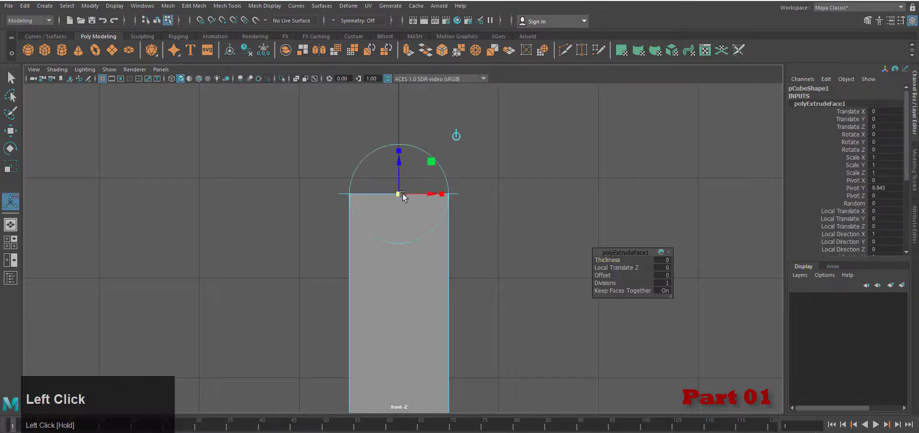
pyautogui.moveTo(403, 197); pyautogui.dragTo(399, 158)
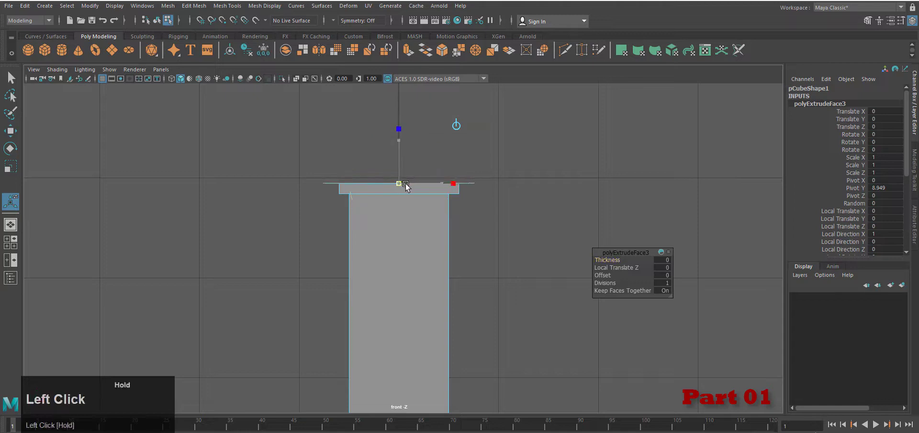
pyautogui.moveTo(406, 187); pyautogui.dragTo(400, 148)
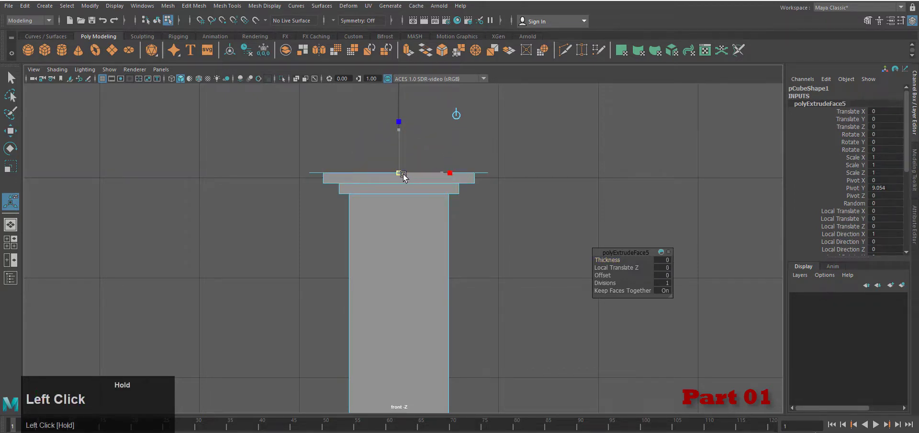
pyautogui.moveTo(403, 176); pyautogui.dragTo(397, 139)
pyautogui.moveTo(419, 234); pyautogui.dragTo(456, 213, button='right')
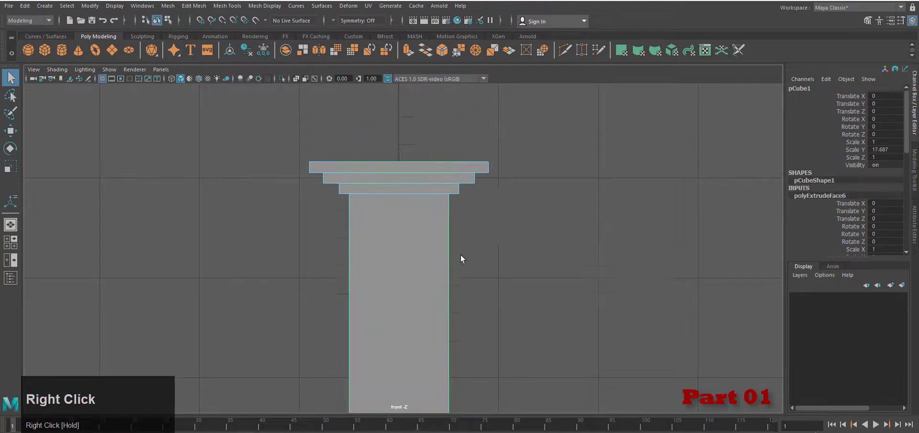
# Step: Add a polygon cube around the lower part of the pillar and scale it to about 1.95 wide
pyautogui.scroll(-6, 461, 256)
pyautogui.keyDown('alt'); pyautogui.moveTo(472, 285); pyautogui.dragTo(475, 188, button='middle'); pyautogui.keyUp('alt')
pyautogui.scroll(-2, 464, 275)
pyautogui.keyDown('alt'); pyautogui.moveTo(463, 278); pyautogui.dragTo(466, 243, button='middle'); pyautogui.keyUp('alt')
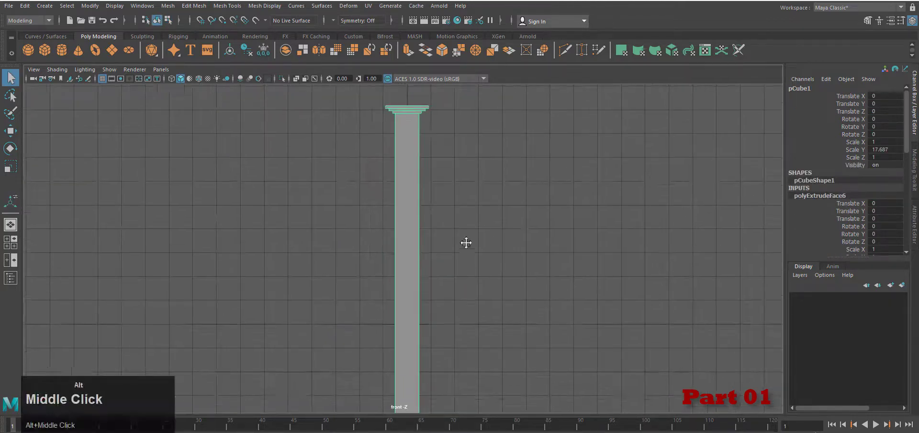
pyautogui.click(45, 51)
pyautogui.press('w')
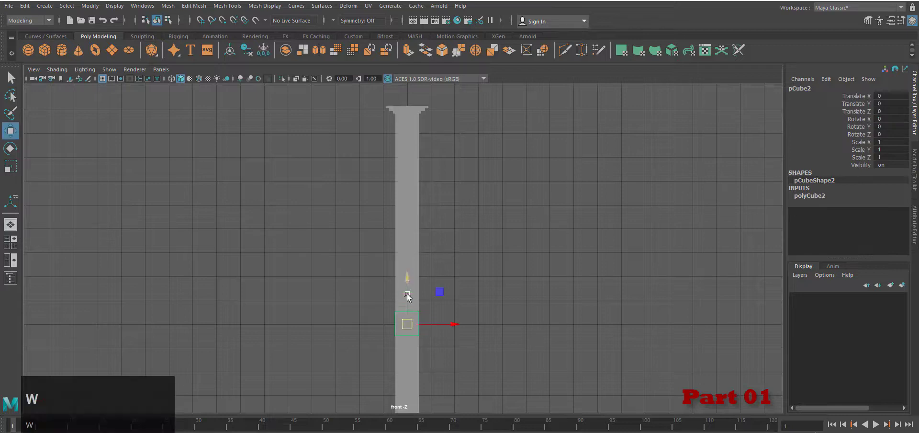
pyautogui.moveTo(407, 290); pyautogui.dragTo(407, 268)
pyautogui.keyDown('alt'); pyautogui.moveTo(444, 334); pyautogui.dragTo(472, 285, button='middle'); pyautogui.keyUp('alt')
pyautogui.scroll(-3, 457, 293)
pyautogui.scroll(-1, 469, 280)
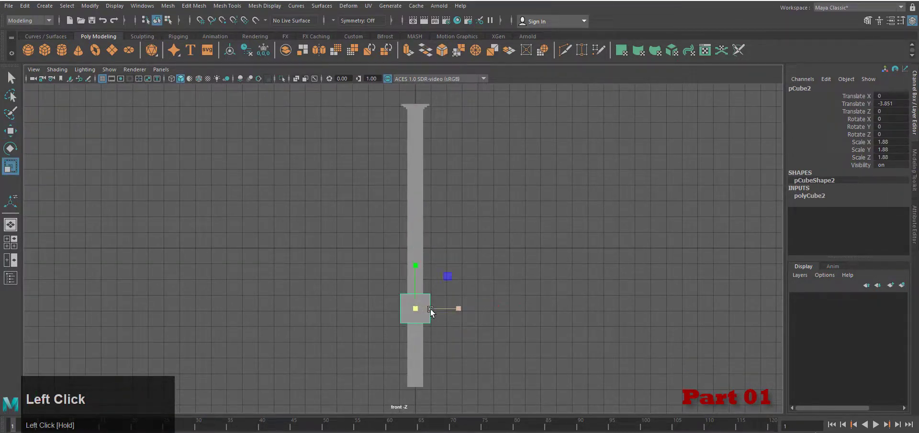
pyautogui.moveTo(416, 309); pyautogui.dragTo(417, 305)
# Step: Move the new slab to the pillar's capital and match its top tier, about 1.885 wide and 0.11 high at Y 9.111
pyautogui.press('w')
pyautogui.moveTo(415, 263); pyautogui.dragTo(414, 61)
pyautogui.press('f')
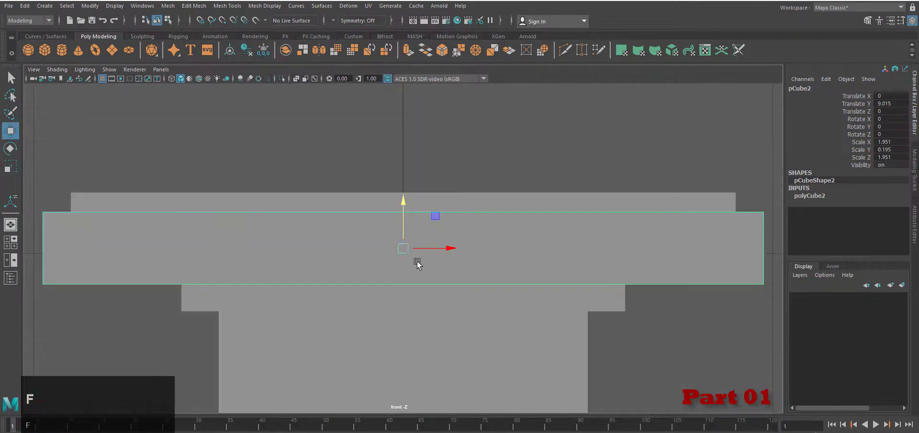
pyautogui.press('r')
pyautogui.moveTo(403, 204); pyautogui.dragTo(403, 227)
pyautogui.press('w')
pyautogui.moveTo(403, 205); pyautogui.dragTo(403, 166)
pyautogui.press('w')
# Step: Move the slab down the pillar's shaft to about Y -3.724
pyautogui.scroll(-10, 460, 274)
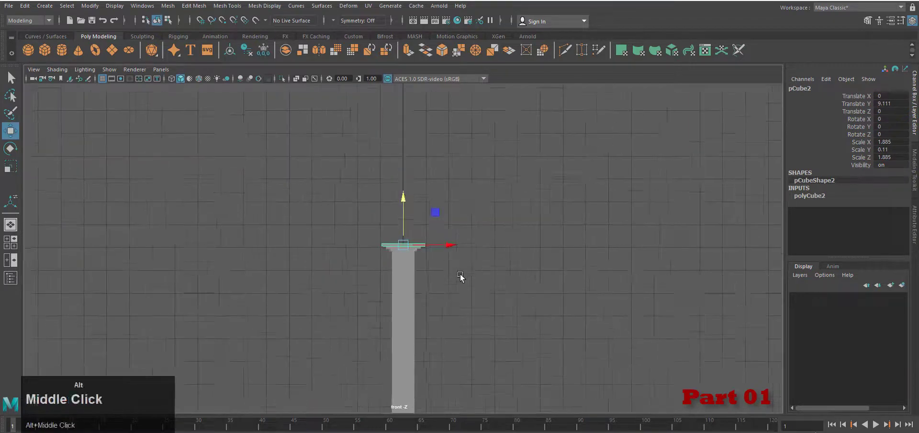
pyautogui.keyDown('alt'); pyautogui.moveTo(461, 274); pyautogui.dragTo(469, 179, button='middle'); pyautogui.keyUp('alt')
pyautogui.keyDown('alt'); pyautogui.scroll(-3, 469, 179); pyautogui.keyUp('alt')
pyautogui.moveTo(470, 179); pyautogui.dragTo(433, 272)
pyautogui.press('f')
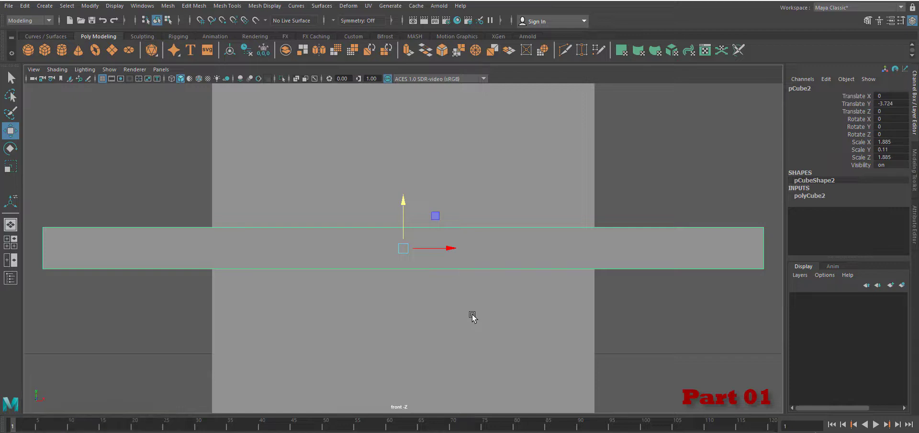
# Step: Duplicate the slab, stack the copy directly on top at about Y -3.616, and shrink it to about 1.692 wide
pyautogui.keyDown('alt'); pyautogui.scroll(3, 462, 324); pyautogui.keyUp('alt')
pyautogui.keyDown('alt'); pyautogui.scroll(5, 462, 324); pyautogui.keyUp('alt')
pyautogui.keyDown('alt'); pyautogui.middleClick(426, 301); pyautogui.keyUp('alt')
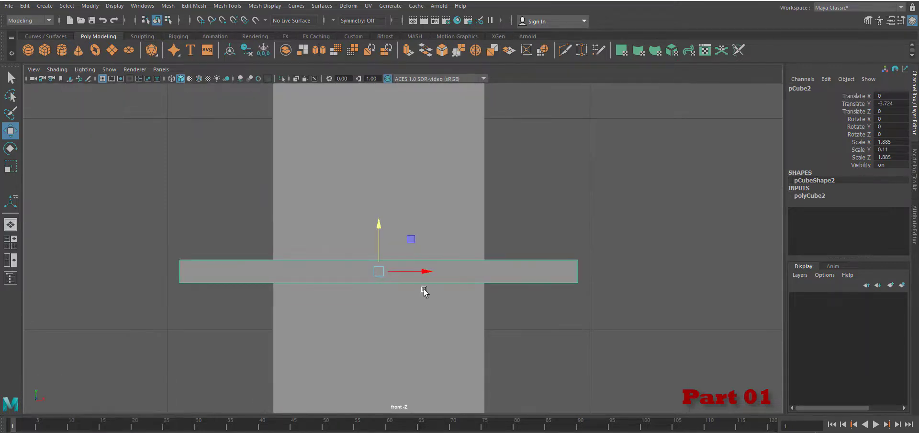
pyautogui.hotkey('ctrl', 'd')
pyautogui.moveTo(379, 228); pyautogui.dragTo(383, 205)
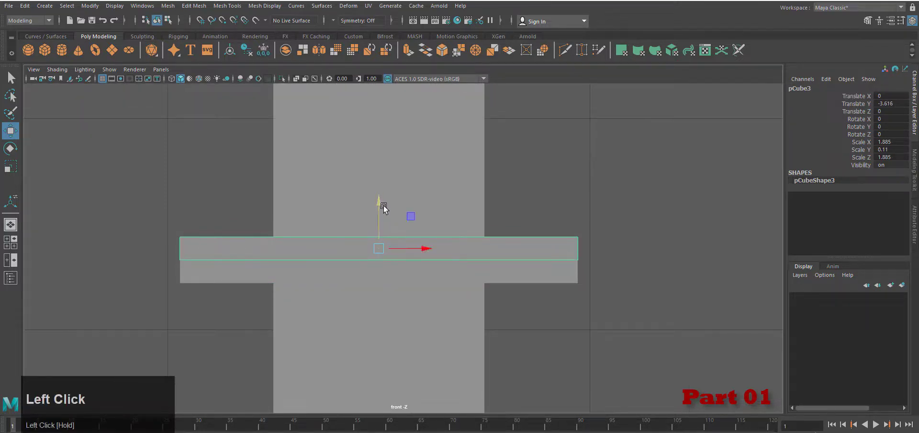
pyautogui.press('r')
pyautogui.moveTo(378, 249); pyautogui.dragTo(356, 249)
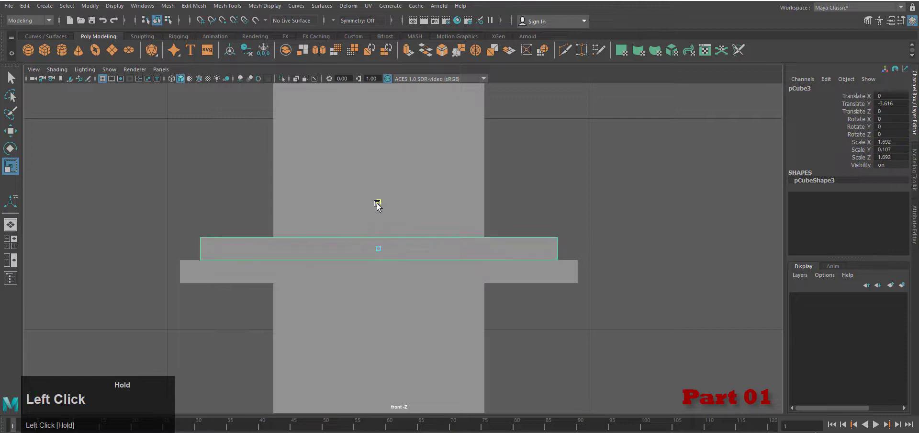
# Step: Duplicate two more narrower tiers upward to complete the stepped collar, the uppermost about 1.308 wide at Y -3.402
pyautogui.hotkey('ctrl', 'd')
pyautogui.moveTo(378, 216); pyautogui.dragTo(378, 158)
pyautogui.press('r')
pyautogui.hotkey('ctrl', 'd')
pyautogui.press('r')
pyautogui.moveTo(378, 204); pyautogui.dragTo(353, 206)
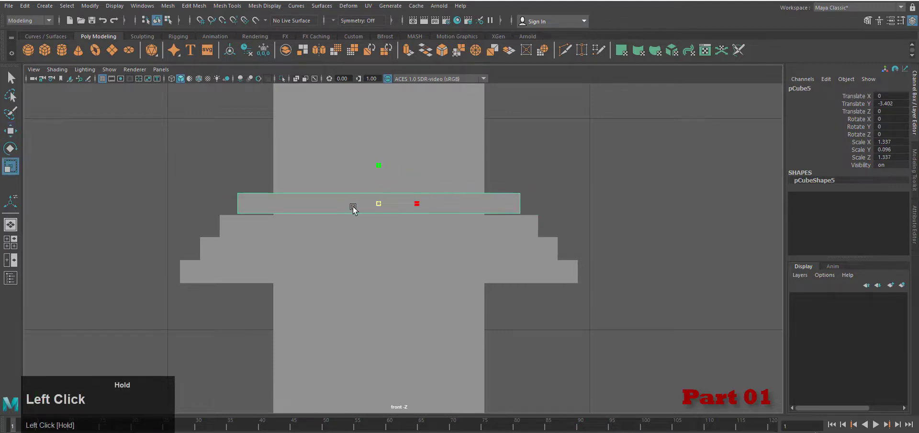
pyautogui.press('w')
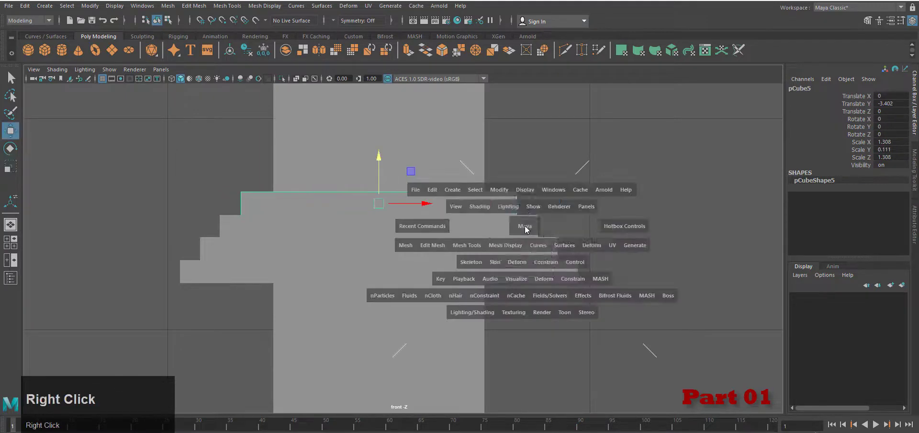
# Step: Examine the pillar, its capital and the stepped collar from several angles in the perspective view
pyautogui.moveTo(464, 236); pyautogui.dragTo(464, 210, button='right')
pyautogui.press('f')
pyautogui.click(627, 228)
pyautogui.scroll(-4, 628, 228)
pyautogui.keyDown('alt'); pyautogui.moveTo(628, 228); pyautogui.dragTo(570, 234); pyautogui.keyUp('alt')
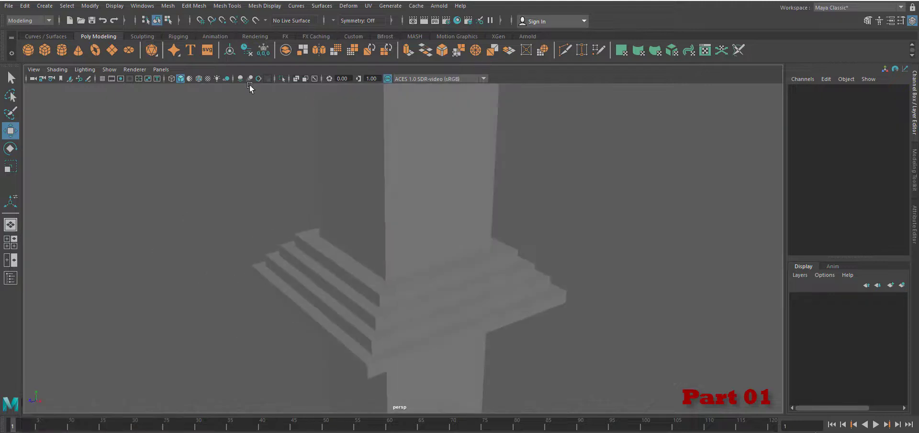
pyautogui.click(241, 79)
pyautogui.scroll(-4, 554, 265)
pyautogui.keyDown('alt'); pyautogui.moveTo(554, 264); pyautogui.dragTo(543, 314); pyautogui.keyUp('alt')
pyautogui.keyDown('alt'); pyautogui.moveTo(543, 314); pyautogui.dragTo(484, 250, button='middle'); pyautogui.keyUp('alt')
pyautogui.keyDown('alt'); pyautogui.moveTo(484, 250); pyautogui.dragTo(464, 242); pyautogui.keyUp('alt')
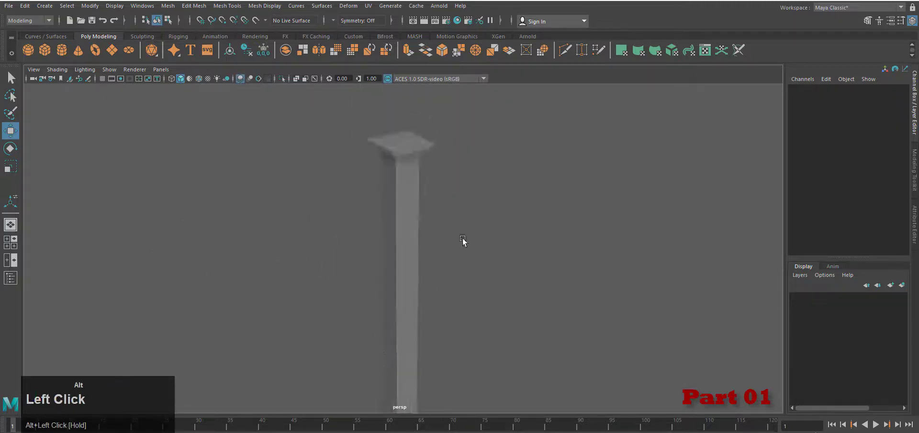
pyautogui.keyDown('alt'); pyautogui.moveTo(463, 242); pyautogui.dragTo(410, 339, button='right'); pyautogui.keyUp('alt')
pyautogui.keyDown('alt'); pyautogui.moveTo(410, 338); pyautogui.dragTo(247, 113); pyautogui.keyUp('alt')
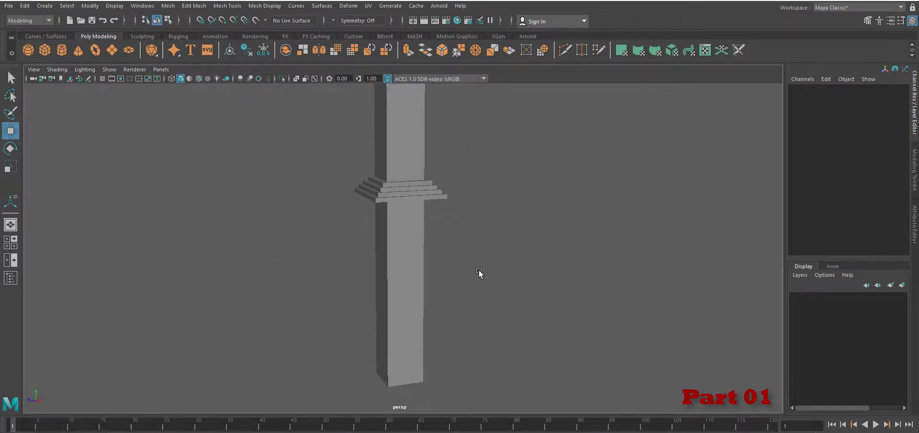
# Step: Add a polygon cube in the front view and move it below the stepped collar to about Y -6.444
pyautogui.moveTo(480, 273); pyautogui.dragTo(151, 74, button='right')
pyautogui.click(44, 50)
pyautogui.scroll(-10, 452, 273)
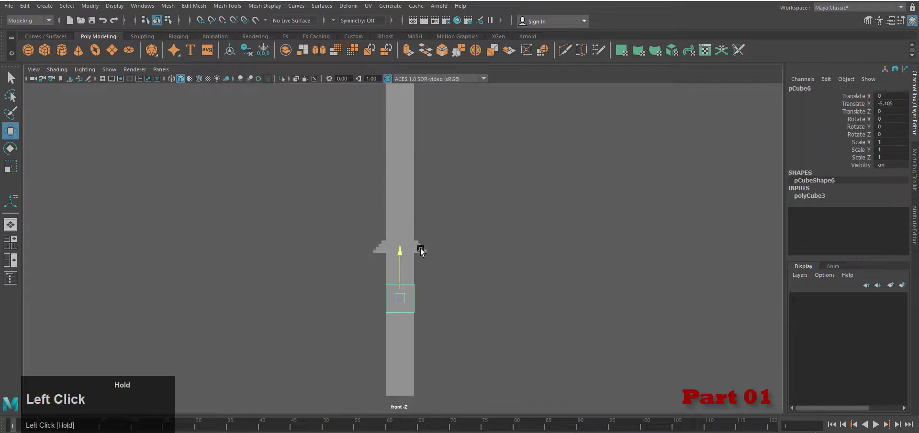
pyautogui.keyDown('alt'); pyautogui.moveTo(424, 283); pyautogui.dragTo(478, 321, button='middle'); pyautogui.keyUp('alt')
pyautogui.keyDown('alt'); pyautogui.moveTo(478, 321); pyautogui.dragTo(523, 278, button='right'); pyautogui.keyUp('alt')
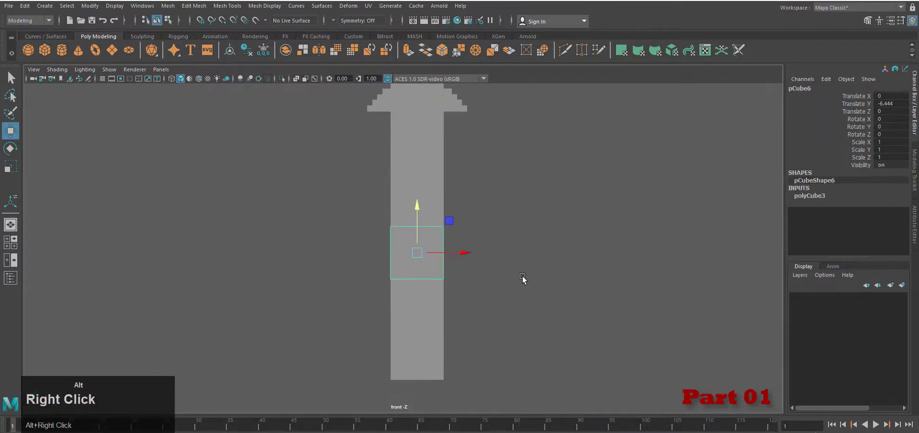
pyautogui.keyDown('alt'); pyautogui.moveTo(523, 277); pyautogui.dragTo(535, 262, button='middle'); pyautogui.keyUp('alt')
pyautogui.keyDown('alt'); pyautogui.moveTo(536, 263); pyautogui.dragTo(558, 285, button='right'); pyautogui.keyUp('alt')
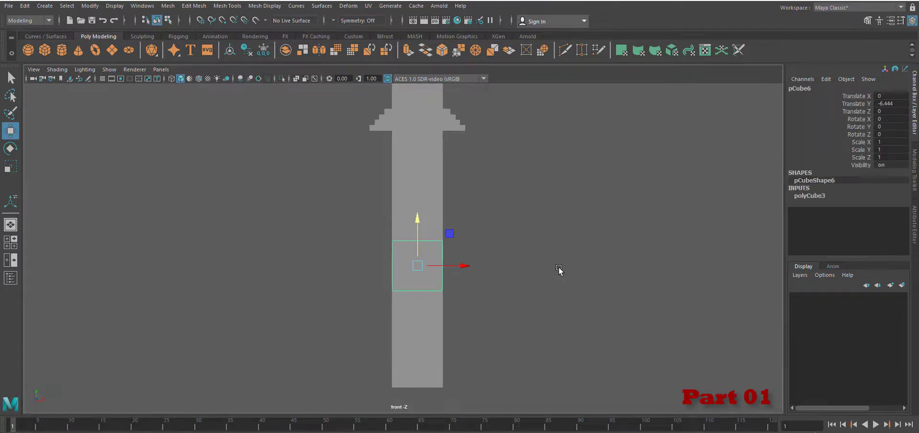
# Step: In wireframe, scale the cube into a tall panel of 0.7 by 3.25 and place it at about Y -5.801
pyautogui.click(171, 79)
pyautogui.press('r')
pyautogui.moveTo(418, 265); pyautogui.dragTo(406, 269)
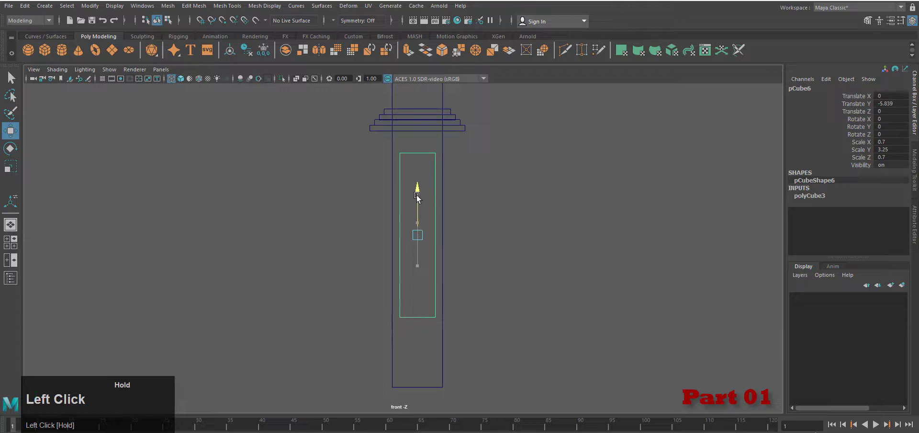
pyautogui.moveTo(417, 196); pyautogui.dragTo(417, 193)
# Step: Raise the pillar's bottom vertices so the shaft ends just below the panel
pyautogui.scroll(-6, 447, 268)
pyautogui.scroll(7, 439, 280)
pyautogui.click(450, 267)
pyautogui.moveTo(451, 267); pyautogui.dragTo(414, 267, button='right')
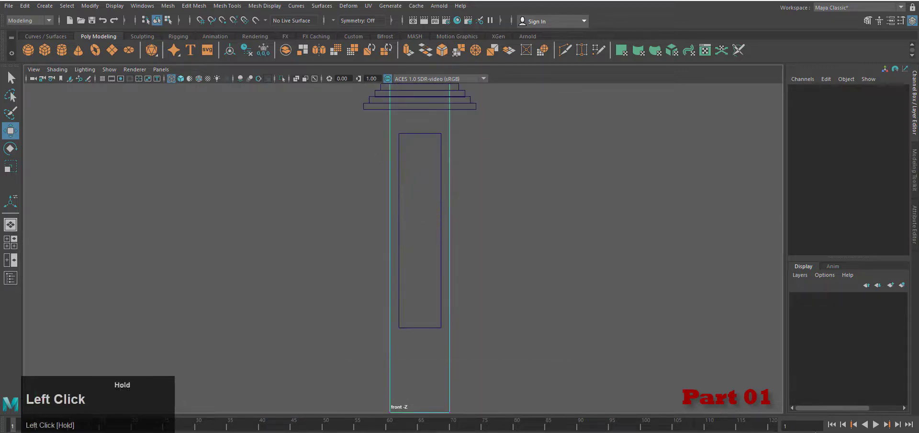
pyautogui.moveTo(371, 387); pyautogui.dragTo(471, 421)
pyautogui.moveTo(420, 371); pyautogui.dragTo(420, 316)
# Step: Move the panel out of the pillar to about X 1.266 and thin it to about 0.087 in X
pyautogui.click(441, 184)
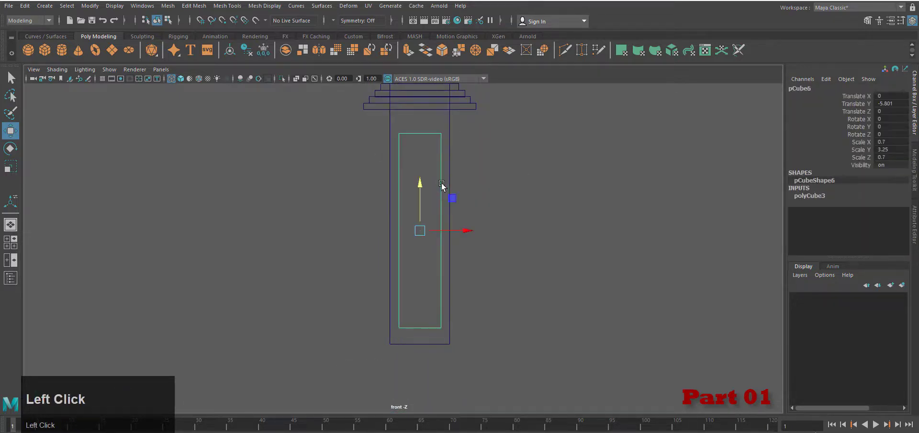
pyautogui.press('space')
pyautogui.moveTo(489, 242); pyautogui.dragTo(488, 216, button='right')
pyautogui.keyDown('alt'); pyautogui.moveTo(465, 282); pyautogui.dragTo(531, 294); pyautogui.keyUp('alt')
pyautogui.keyDown('alt'); pyautogui.moveTo(478, 282); pyautogui.dragTo(503, 282, button='right'); pyautogui.keyUp('alt')
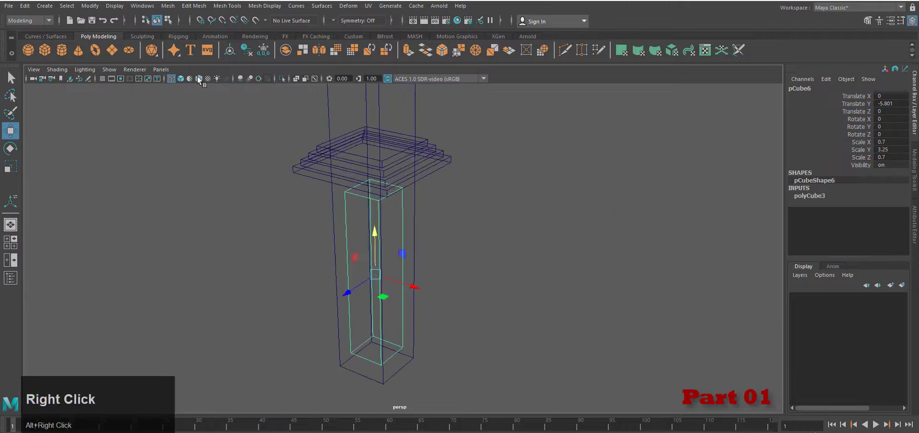
pyautogui.click(180, 78)
pyautogui.moveTo(417, 293); pyautogui.dragTo(489, 316)
pyautogui.keyDown('alt'); pyautogui.moveTo(488, 317); pyautogui.dragTo(526, 354, button='right'); pyautogui.keyUp('alt')
pyautogui.keyDown('alt'); pyautogui.moveTo(532, 373); pyautogui.dragTo(502, 331, button='middle'); pyautogui.keyUp('alt')
pyautogui.keyDown('alt'); pyautogui.moveTo(503, 330); pyautogui.dragTo(512, 327); pyautogui.keyUp('alt')
pyautogui.press('r')
pyautogui.moveTo(456, 255); pyautogui.dragTo(421, 247)
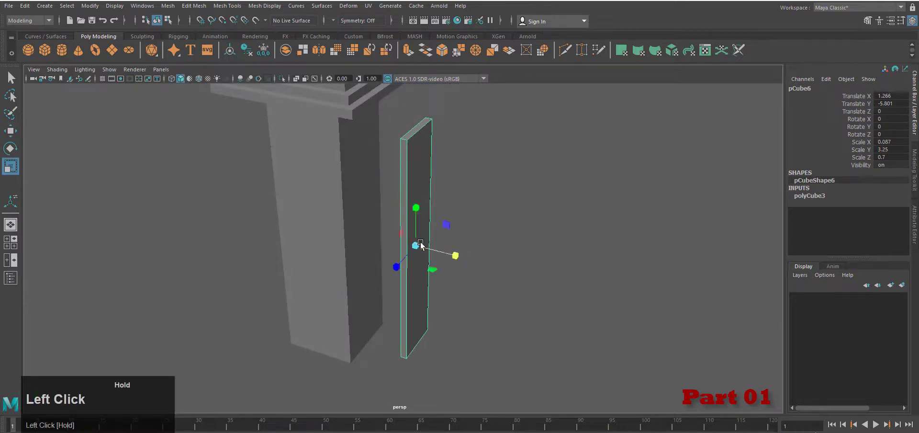
# Step: Delete the panel's two wide faces and reduce its X scale to about 0.076
pyautogui.keyDown('alt'); pyautogui.moveTo(471, 201); pyautogui.dragTo(431, 197); pyautogui.keyUp('alt')
pyautogui.click(433, 238)
pyautogui.moveTo(430, 197); pyautogui.dragTo(447, 179, button='right')
pyautogui.press('Delete')
pyautogui.keyDown('alt'); pyautogui.moveTo(447, 178); pyautogui.dragTo(469, 261); pyautogui.keyUp('alt')
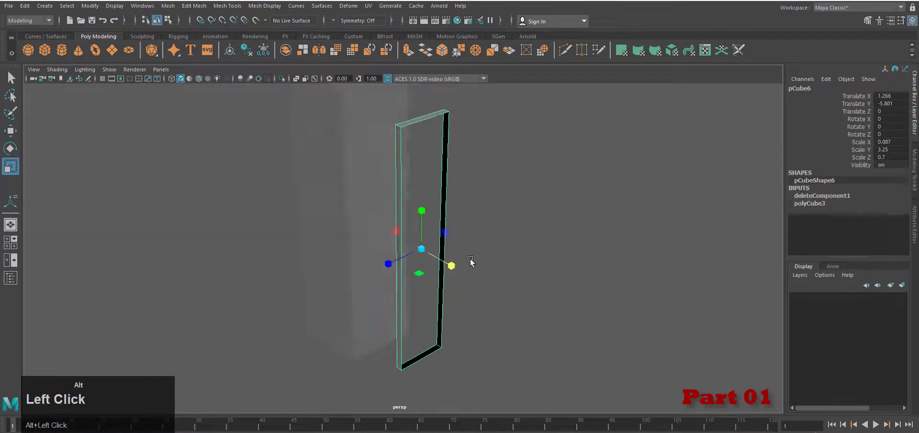
pyautogui.moveTo(420, 249); pyautogui.dragTo(419, 249)
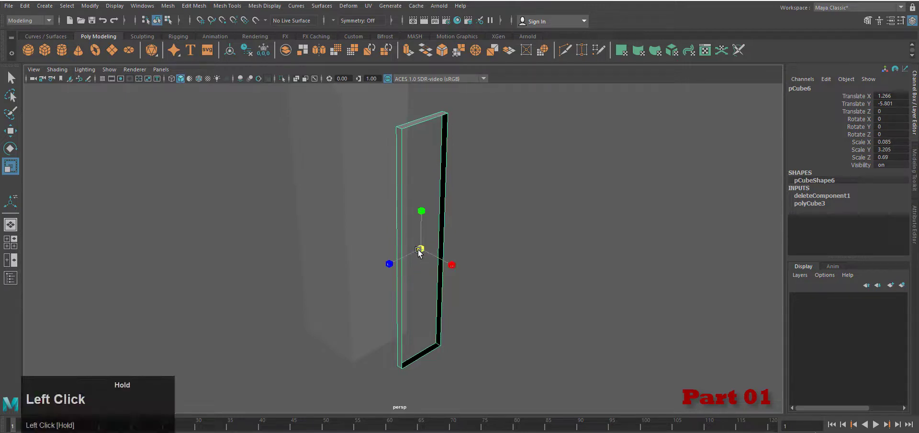
# Step: In the side view, extrude the panel's border faces inward with a Local Translate Z of -0.216 and reverse the normals
pyautogui.moveTo(507, 248); pyautogui.dragTo(516, 273, button='right')
pyautogui.moveTo(501, 227); pyautogui.dragTo(493, 309, button='right')
pyautogui.press('f')
pyautogui.keyDown('alt'); pyautogui.moveTo(451, 303); pyautogui.dragTo(449, 266, button='middle'); pyautogui.keyUp('alt')
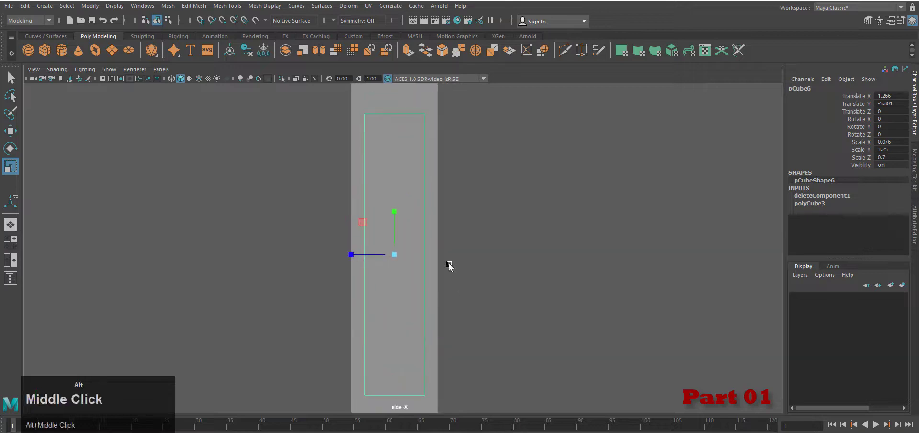
pyautogui.click(408, 50)
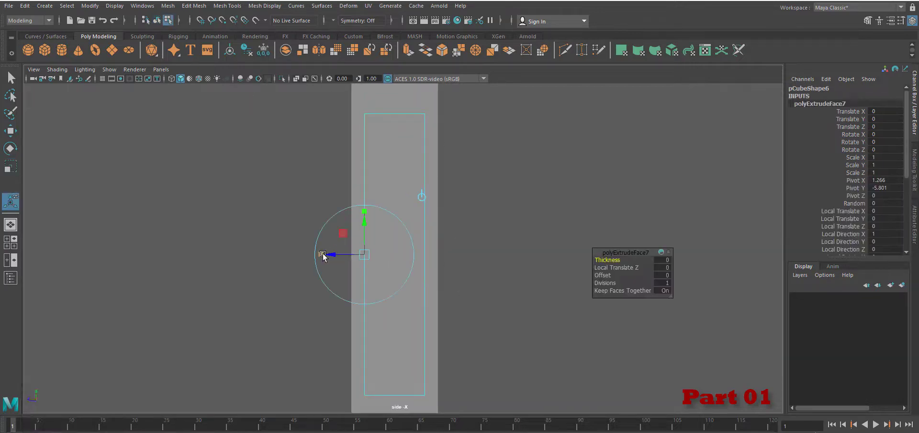
pyautogui.moveTo(330, 254); pyautogui.dragTo(350, 265)
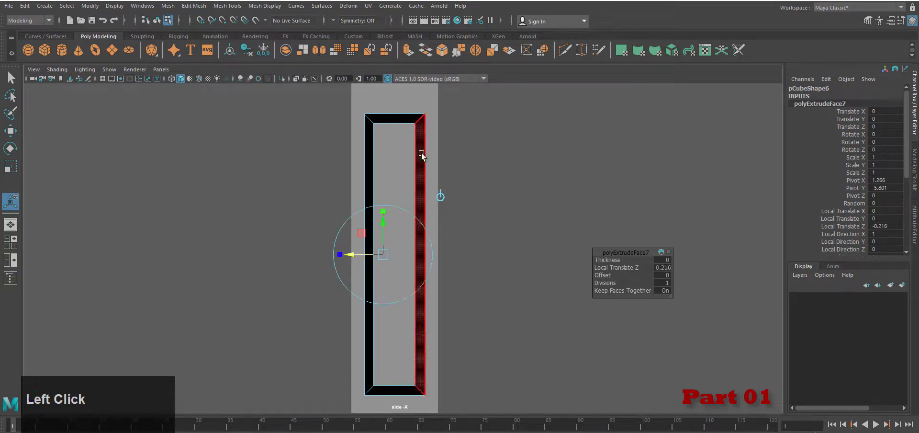
pyautogui.moveTo(410, 153); pyautogui.dragTo(449, 115, button='right')
pyautogui.click(511, 207)
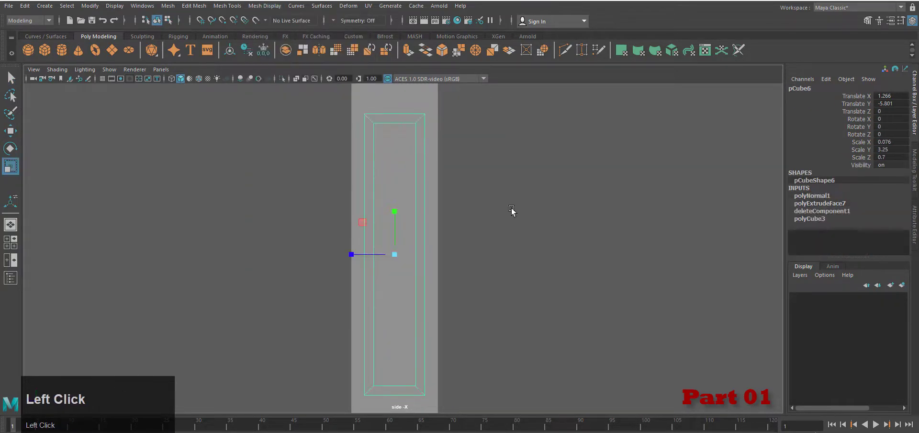
# Step: Insert two edge loops around the frame, one near its outer border and one near its inner border
pyautogui.keyDown('alt'); pyautogui.moveTo(492, 195); pyautogui.dragTo(445, 234, button='middle'); pyautogui.keyUp('alt')
pyautogui.scroll(3, 427, 277)
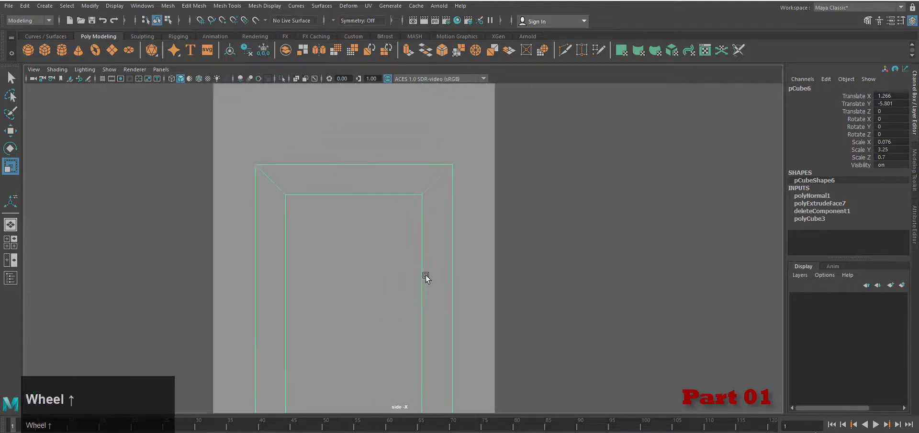
pyautogui.keyDown('alt'); pyautogui.moveTo(427, 277); pyautogui.dragTo(432, 253, button='middle'); pyautogui.keyUp('alt')
pyautogui.click(226, 6)
pyautogui.click(249, 78)
pyautogui.scroll(2, 485, 135)
pyautogui.click(481, 128)
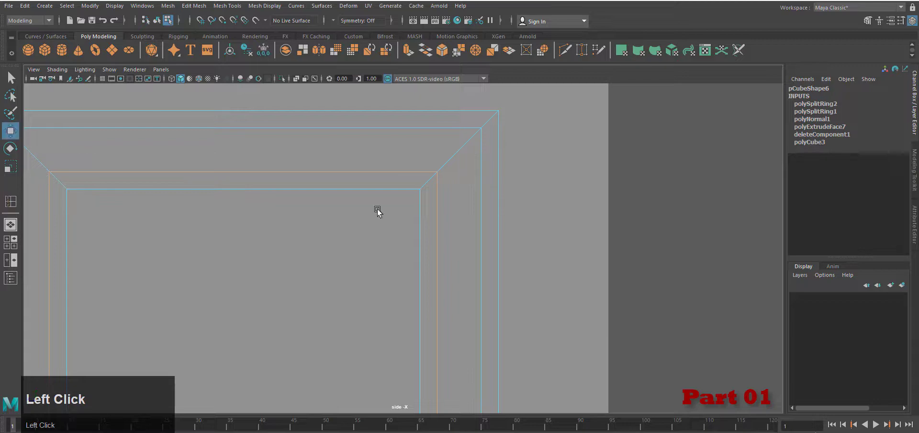
pyautogui.click(415, 156)
# Step: Select the ring of faces between the frame's two new edge loops and extrude it outward with a Local Translate Z of about 0.056
pyautogui.moveTo(437, 151); pyautogui.dragTo(475, 161, button='right')
pyautogui.keyDown('shift'); pyautogui.doubleClick(462, 189); pyautogui.keyUp('shift')
pyautogui.press('space')
pyautogui.press('f')
pyautogui.keyDown('alt'); pyautogui.moveTo(407, 193); pyautogui.dragTo(405, 240, button='middle'); pyautogui.keyUp('alt')
pyautogui.scroll(5, 405, 240)
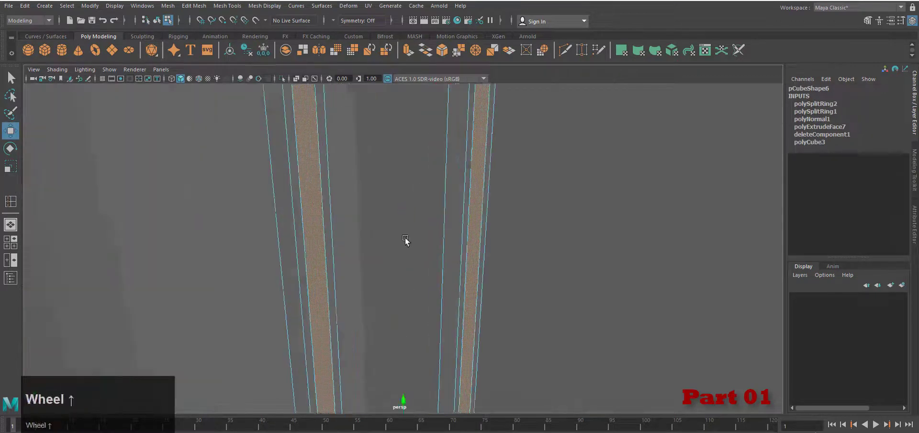
pyautogui.keyDown('alt'); pyautogui.moveTo(406, 239); pyautogui.dragTo(453, 311); pyautogui.keyUp('alt')
pyautogui.click(407, 50)
pyautogui.keyDown('alt'); pyautogui.moveTo(447, 268); pyautogui.dragTo(466, 347); pyautogui.keyUp('alt')
pyautogui.scroll(4, 466, 346)
pyautogui.moveTo(499, 263); pyautogui.dragTo(518, 269)
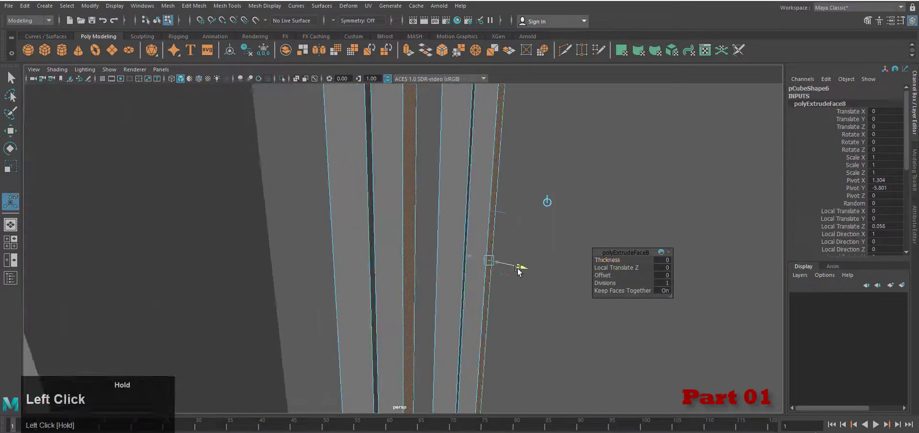
pyautogui.keyDown('alt'); pyautogui.moveTo(358, 309); pyautogui.dragTo(352, 293); pyautogui.keyUp('alt')
pyautogui.scroll(-5, 353, 294)
# Step: In the side view, insert two more edge loops within the frame's raised band, near its outer and inner edges
pyautogui.moveTo(356, 196); pyautogui.dragTo(383, 186, button='right')
pyautogui.press('space')
pyautogui.moveTo(383, 186); pyautogui.dragTo(414, 186, button='right')
pyautogui.click(235, 7)
pyautogui.click(240, 74)
pyautogui.click(467, 142)
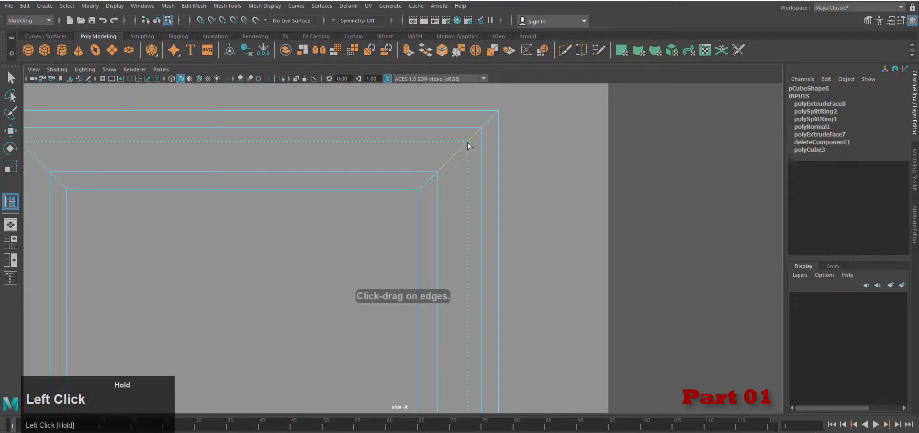
pyautogui.click(445, 161)
pyautogui.click(448, 151)
# Step: Extrude the ring of faces between the newest loops outward as a second step of the frame, and return to object mode
pyautogui.keyDown('shift'); pyautogui.doubleClick(462, 179); pyautogui.keyUp('shift')
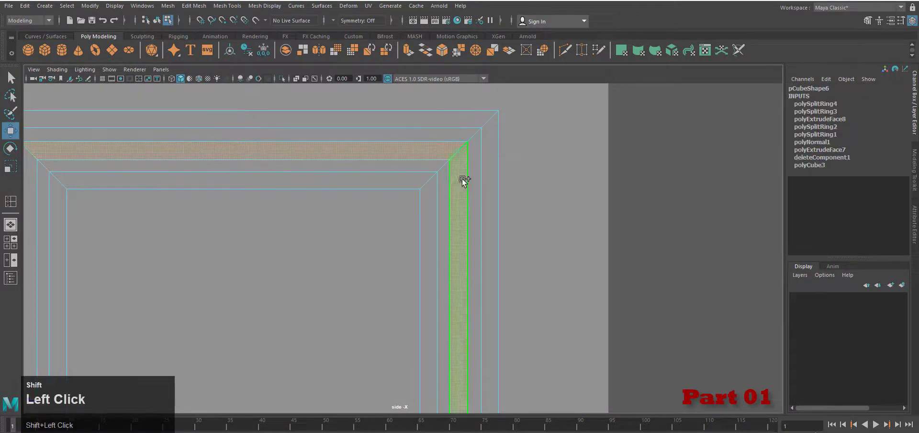
pyautogui.press('space')
pyautogui.moveTo(513, 190); pyautogui.dragTo(517, 177, button='right')
pyautogui.press('f')
pyautogui.scroll(6, 465, 297)
pyautogui.hotkey('ctrl', 'e')
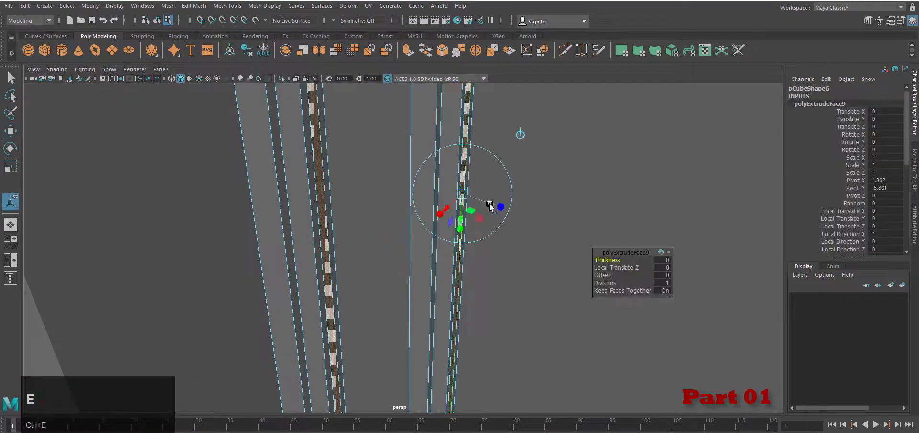
pyautogui.moveTo(496, 205); pyautogui.dragTo(503, 206)
pyautogui.moveTo(315, 165); pyautogui.dragTo(363, 152, button='right')
pyautogui.click(490, 269)
pyautogui.scroll(-10, 490, 269)
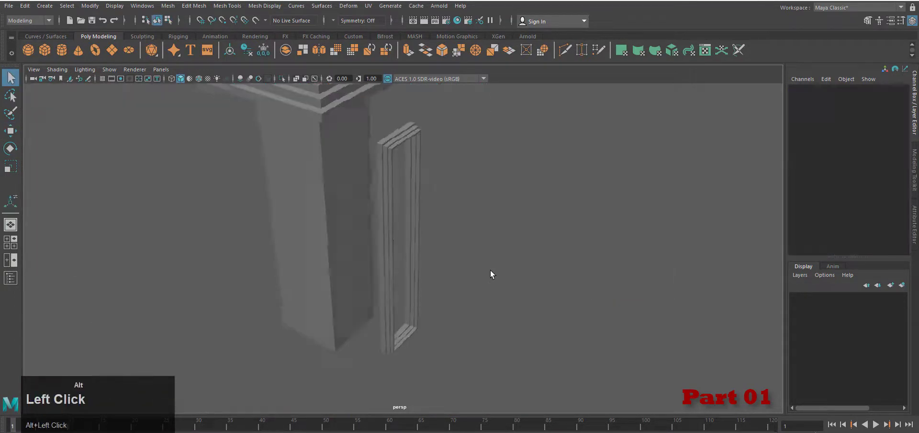
# Step: Select all the frame's edges and bevel them with a Fraction of about 0.577 and 4 segments
pyautogui.keyDown('alt'); pyautogui.moveTo(490, 269); pyautogui.dragTo(472, 254); pyautogui.keyUp('alt')
pyautogui.scroll(5, 472, 255)
pyautogui.keyDown('alt'); pyautogui.moveTo(472, 255); pyautogui.dragTo(489, 330, button='middle'); pyautogui.keyUp('alt')
pyautogui.click(383, 186)
pyautogui.moveTo(378, 178); pyautogui.dragTo(381, 151, button='right')
pyautogui.keyDown('alt'); pyautogui.moveTo(500, 283); pyautogui.dragTo(329, 251); pyautogui.keyUp('alt')
pyautogui.scroll(-6, 330, 250)
pyautogui.moveTo(361, 186); pyautogui.dragTo(490, 390)
pyautogui.hotkey('ctrl', 'b')
pyautogui.scroll(5, 484, 289)
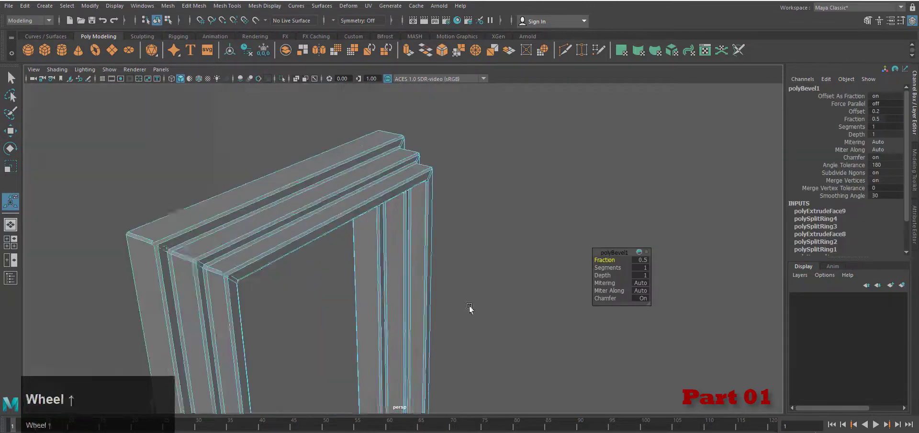
pyautogui.click(890, 20)
pyautogui.moveTo(850, 170); pyautogui.dragTo(879, 171)
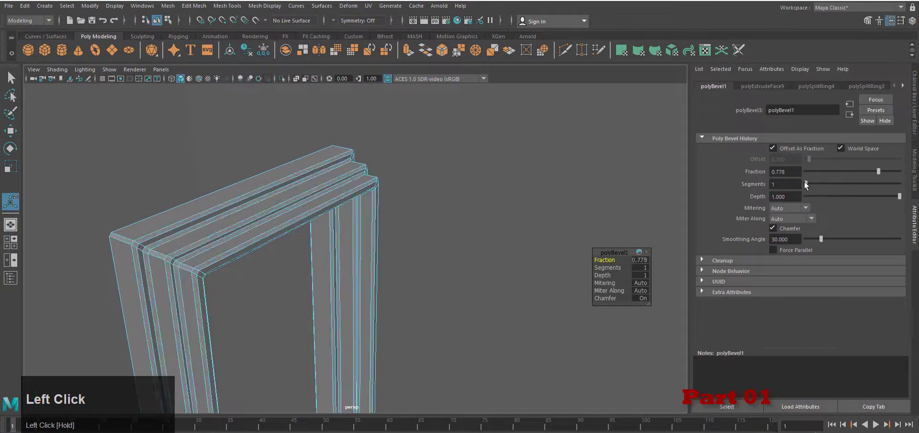
pyautogui.moveTo(806, 184); pyautogui.dragTo(830, 185)
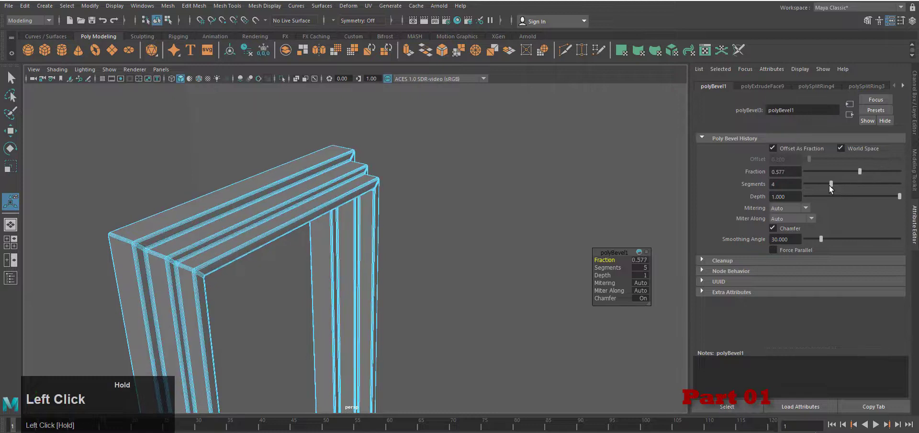
pyautogui.moveTo(403, 197); pyautogui.dragTo(420, 184, button='right')
pyautogui.click(420, 186)
# Step: In the front view, scale the frame down in X to make a shallower moulding on the pillar's side face
pyautogui.scroll(-6, 467, 286)
pyautogui.keyDown('alt'); pyautogui.moveTo(469, 290); pyautogui.dragTo(332, 352); pyautogui.keyUp('alt')
pyautogui.click(365, 330)
pyautogui.press('w')
pyautogui.press('f')
pyautogui.press('space')
pyautogui.rightClick(406, 281)
pyautogui.moveTo(406, 283); pyautogui.dragTo(406, 307, button='right')
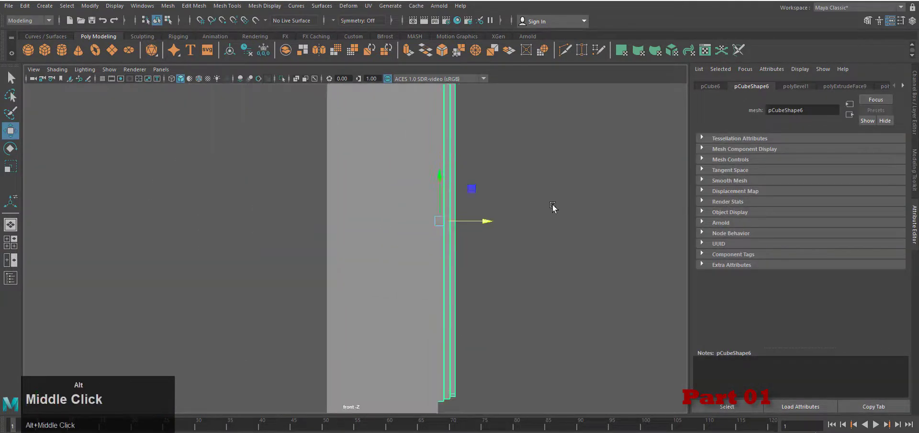
pyautogui.keyDown('alt'); pyautogui.moveTo(553, 205); pyautogui.dragTo(443, 334, button='middle'); pyautogui.keyUp('alt')
pyautogui.scroll(5, 488, 283)
pyautogui.keyDown('alt'); pyautogui.moveTo(455, 261); pyautogui.dragTo(480, 283, button='right'); pyautogui.keyUp('alt')
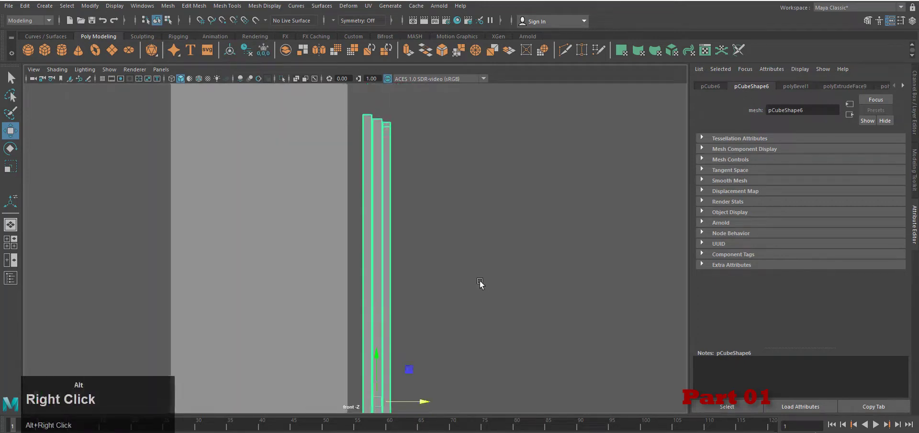
pyautogui.keyDown('alt'); pyautogui.moveTo(480, 283); pyautogui.dragTo(485, 215, button='middle'); pyautogui.keyUp('alt')
pyautogui.press('r')
pyautogui.moveTo(425, 338); pyautogui.dragTo(404, 343)
pyautogui.press('w')
pyautogui.moveTo(489, 258); pyautogui.dragTo(489, 232, button='right')
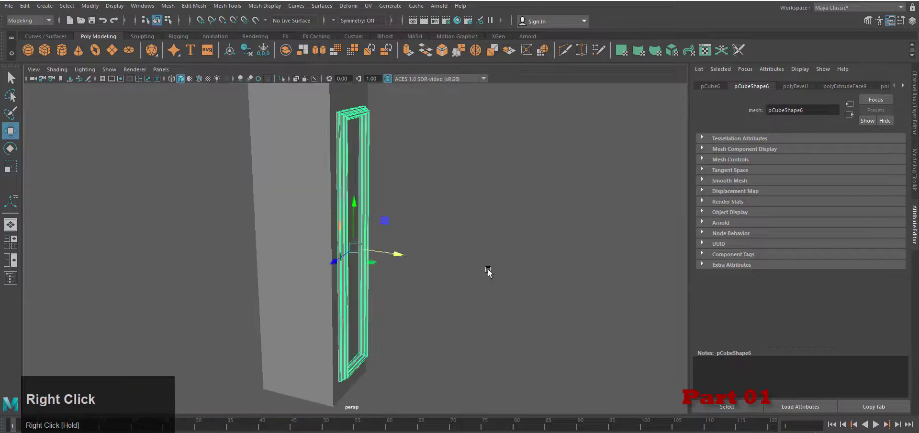
# Step: Save the scene and turn on ambient occlusion shading in the perspective view
pyautogui.click(489, 271)
pyautogui.scroll(-3, 489, 272)
pyautogui.keyDown('alt'); pyautogui.moveTo(507, 272); pyautogui.dragTo(463, 281); pyautogui.keyUp('alt')
pyautogui.hotkey('ctrl', 's')
pyautogui.click(240, 79)
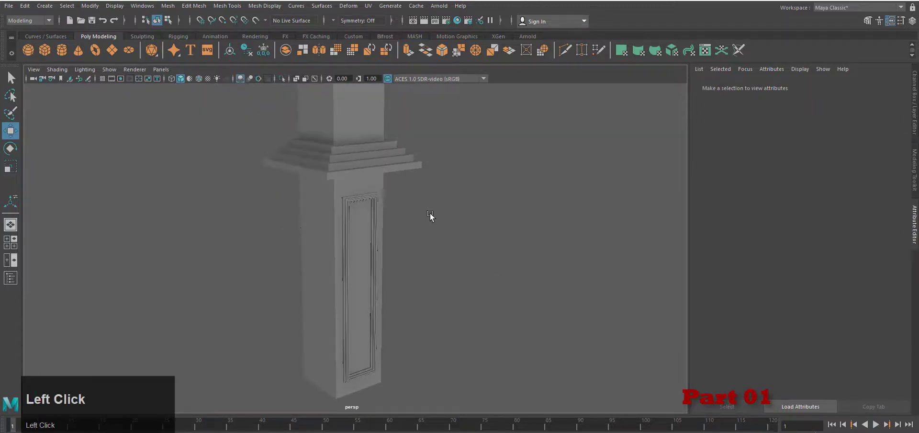
# Step: Duplicate the frame, rotate the copy a quarter turn with snapping, and move it in front of the adjacent pillar face
pyautogui.moveTo(430, 215)
pyautogui.keyDown('alt'); pyautogui.mouseDown()
pyautogui.moveTo(425, 254)
pyautogui.moveTo(445, 257)
pyautogui.mouseUp(); pyautogui.keyUp('alt')
pyautogui.keyDown('alt'); pyautogui.moveTo(445, 256); pyautogui.dragTo(398, 268, button='right'); pyautogui.keyUp('alt')
pyautogui.keyDown('alt'); pyautogui.moveTo(396, 267); pyautogui.dragTo(468, 297, button='middle'); pyautogui.keyUp('alt')
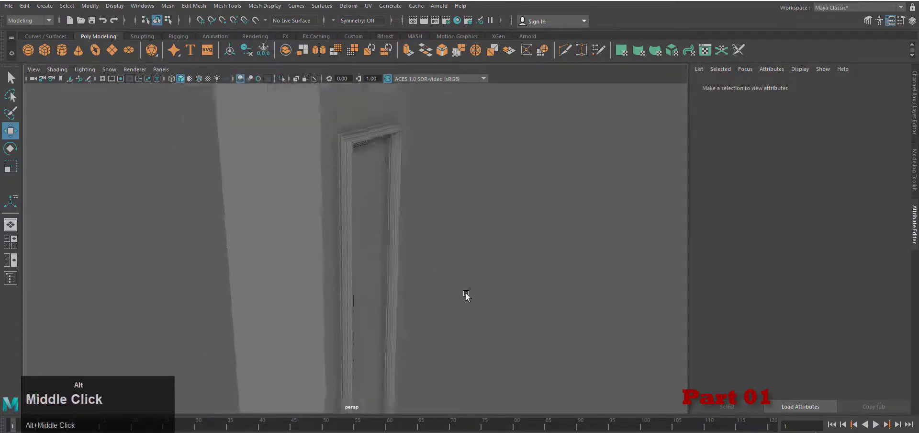
pyautogui.keyDown('alt'); pyautogui.moveTo(468, 297); pyautogui.dragTo(359, 260); pyautogui.keyUp('alt')
pyautogui.click(359, 261)
pyautogui.press('w')
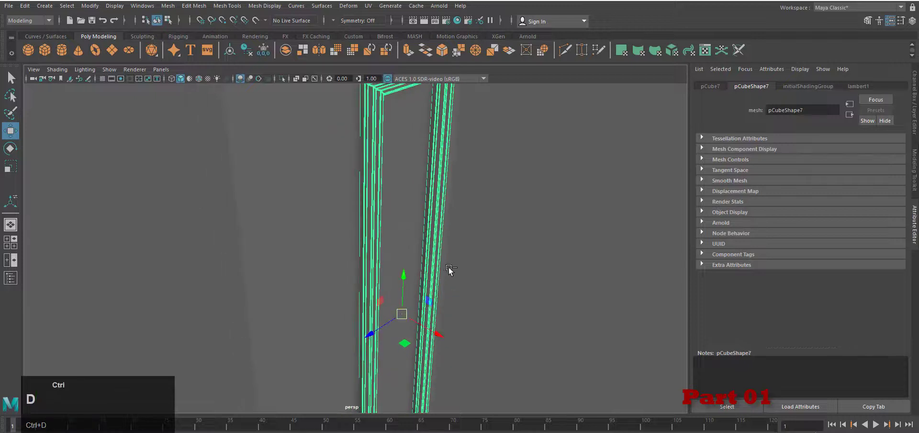
pyautogui.press('e')
pyautogui.moveTo(423, 336); pyautogui.dragTo(376, 287)
pyautogui.scroll(-4, 426, 341)
pyautogui.press('j')
pyautogui.keyDown('alt'); pyautogui.moveTo(380, 335); pyautogui.dragTo(431, 318); pyautogui.keyUp('alt')
pyautogui.moveTo(311, 291); pyautogui.dragTo(289, 310)
pyautogui.keyDown('alt'); pyautogui.moveTo(375, 328); pyautogui.dragTo(347, 301); pyautogui.keyUp('alt')
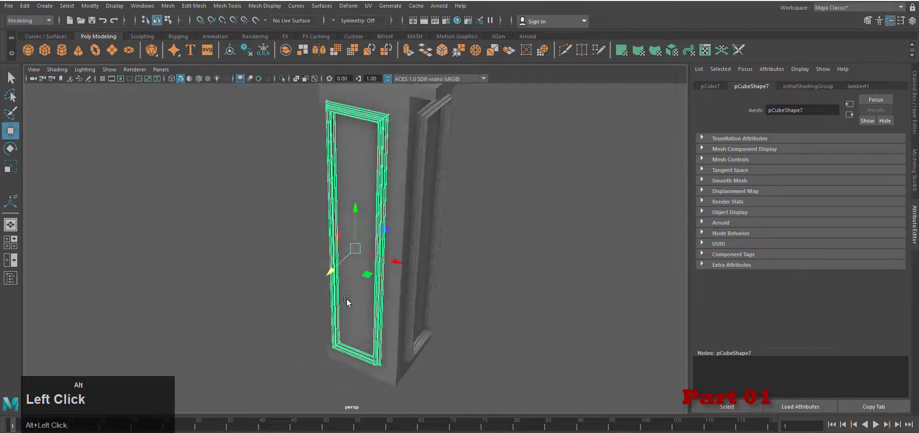
# Step: Fit the copied frame against the adjacent face and adjust its horizontal position in the front view
pyautogui.scroll(3, 347, 300)
pyautogui.keyDown('alt'); pyautogui.moveTo(328, 303); pyautogui.dragTo(456, 378, button='middle'); pyautogui.keyUp('alt')
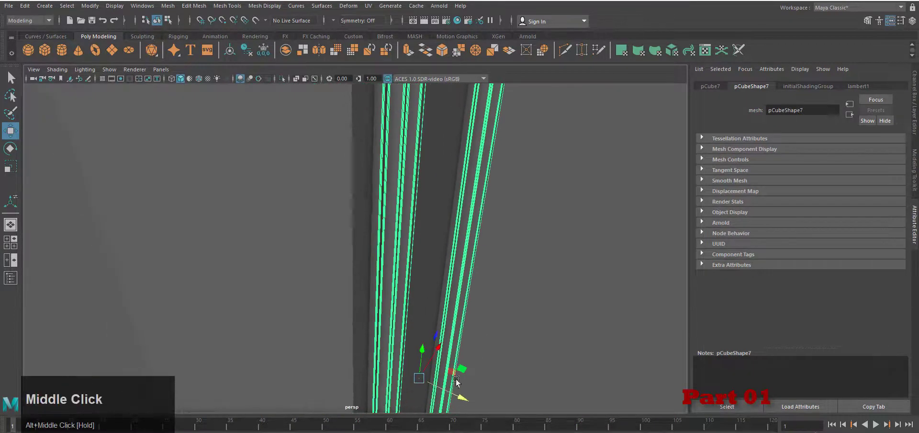
pyautogui.moveTo(461, 397); pyautogui.dragTo(462, 397)
pyautogui.press('space')
pyautogui.moveTo(489, 277); pyautogui.dragTo(492, 302, button='right')
pyautogui.scroll(-4, 407, 312)
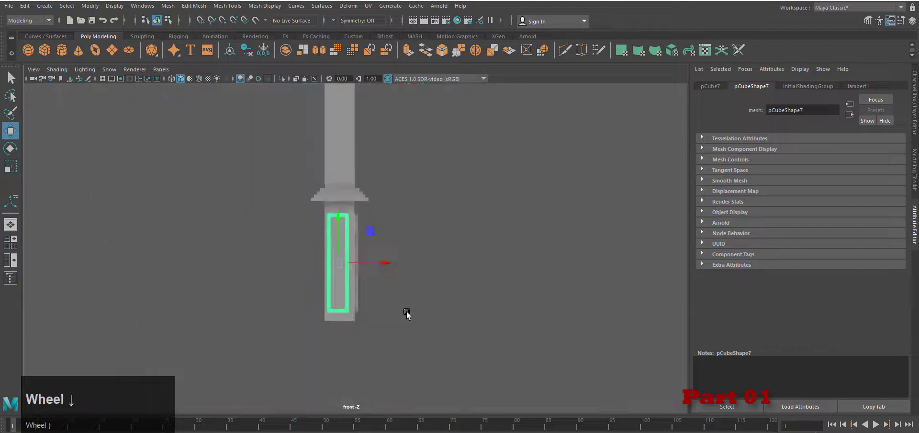
pyautogui.scroll(4, 407, 312)
pyautogui.moveTo(353, 294); pyautogui.dragTo(354, 295)
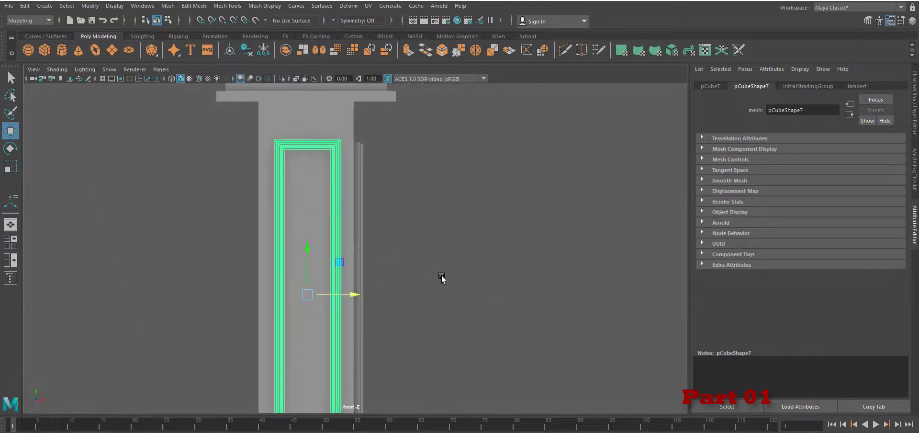
# Step: Duplicate the second frame, rotate it with snapping to face the third side of the lower shaft, and fit it against that face
pyautogui.press('space')
pyautogui.moveTo(438, 331); pyautogui.dragTo(433, 316, button='right')
pyautogui.scroll(-4, 434, 316)
pyautogui.keyDown('alt'); pyautogui.moveTo(443, 317); pyautogui.dragTo(492, 324); pyautogui.keyUp('alt')
pyautogui.hotkey('ctrl', 'd')
pyautogui.press('e')
pyautogui.press('j')
pyautogui.moveTo(417, 319); pyautogui.dragTo(448, 337)
pyautogui.scroll(-3, 383, 335)
pyautogui.press('w')
pyautogui.moveTo(404, 277); pyautogui.dragTo(368, 292)
pyautogui.scroll(4, 366, 330)
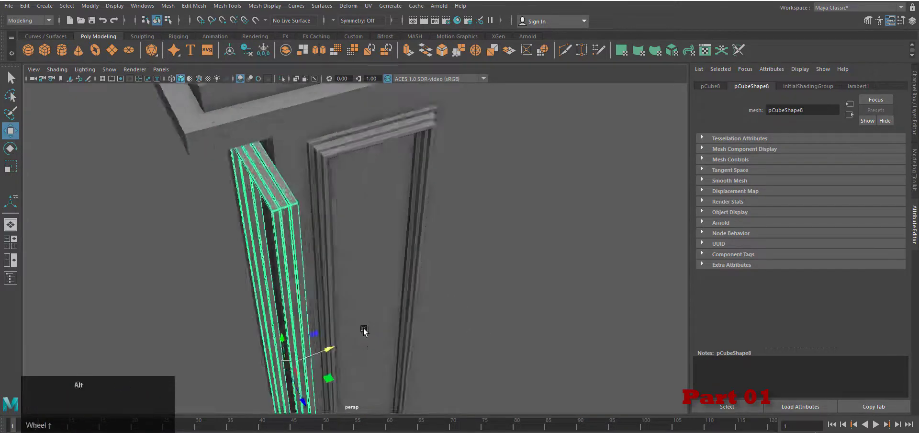
pyautogui.keyDown('alt'); pyautogui.moveTo(366, 331); pyautogui.dragTo(373, 316); pyautogui.keyUp('alt')
pyautogui.moveTo(323, 355); pyautogui.dragTo(263, 363)
pyautogui.scroll(-2, 335, 330)
pyautogui.keyDown('alt'); pyautogui.moveTo(335, 330); pyautogui.dragTo(482, 306); pyautogui.keyUp('alt')
pyautogui.moveTo(391, 302); pyautogui.dragTo(382, 302)
# Step: Duplicate the third frame, rotate it with snapping, and place it against the remaining side of the lower shaft
pyautogui.scroll(-4, 390, 304)
pyautogui.keyDown('alt'); pyautogui.moveTo(390, 304); pyautogui.dragTo(447, 313); pyautogui.keyUp('alt')
pyautogui.keyDown('alt'); pyautogui.moveTo(287, 347); pyautogui.dragTo(394, 300); pyautogui.keyUp('alt')
pyautogui.hotkey('ctrl', 'd')
pyautogui.press('e')
pyautogui.press('j')
pyautogui.press('w')
pyautogui.keyDown('alt'); pyautogui.moveTo(394, 299); pyautogui.dragTo(410, 308, button='right'); pyautogui.keyUp('alt')
pyautogui.keyDown('alt'); pyautogui.moveTo(410, 308); pyautogui.dragTo(344, 374); pyautogui.keyUp('alt')
pyautogui.moveTo(288, 370); pyautogui.dragTo(236, 338)
pyautogui.keyDown('alt'); pyautogui.moveTo(249, 335); pyautogui.dragTo(415, 312); pyautogui.keyUp('alt')
pyautogui.moveTo(330, 321); pyautogui.dragTo(317, 322)
pyautogui.keyDown('alt'); pyautogui.moveTo(435, 316); pyautogui.dragTo(397, 314, button='right'); pyautogui.keyUp('alt')
pyautogui.keyDown('alt'); pyautogui.moveTo(433, 314); pyautogui.dragTo(450, 309); pyautogui.keyUp('alt')
pyautogui.click(450, 306)
# Step: Create a polygon cube and raise it in the front view to the middle of the upper shaft
pyautogui.keyDown('alt'); pyautogui.moveTo(447, 288); pyautogui.dragTo(411, 248, button='right'); pyautogui.keyUp('alt')
pyautogui.keyDown('alt'); pyautogui.moveTo(412, 234); pyautogui.dragTo(400, 226); pyautogui.keyUp('alt')
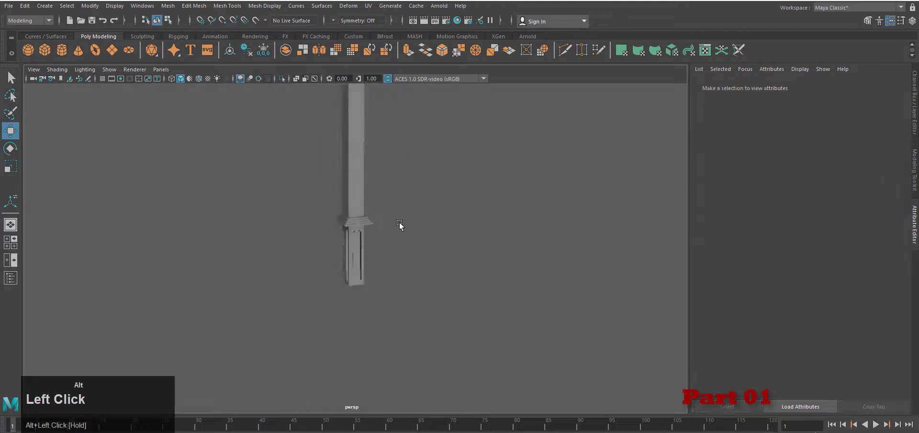
pyautogui.keyDown('alt'); pyautogui.moveTo(400, 225); pyautogui.dragTo(407, 335, button='middle'); pyautogui.keyUp('alt')
pyautogui.click(45, 49)
pyautogui.press('space')
pyautogui.moveTo(458, 299); pyautogui.dragTo(452, 325)
pyautogui.scroll(-5, 445, 320)
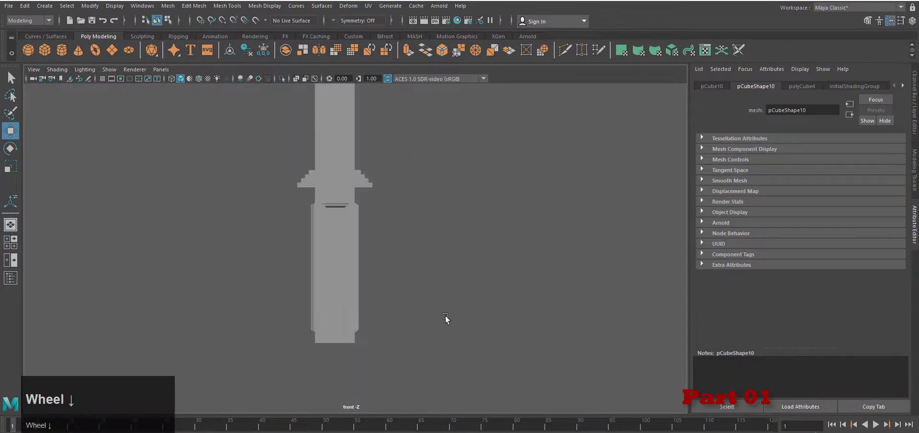
pyautogui.keyDown('alt'); pyautogui.moveTo(443, 132); pyautogui.dragTo(505, 376, button='middle'); pyautogui.keyUp('alt')
pyautogui.moveTo(409, 348); pyautogui.dragTo(411, 259)
pyautogui.keyDown('alt'); pyautogui.moveTo(519, 361); pyautogui.dragTo(483, 349, button='right'); pyautogui.keyUp('alt')
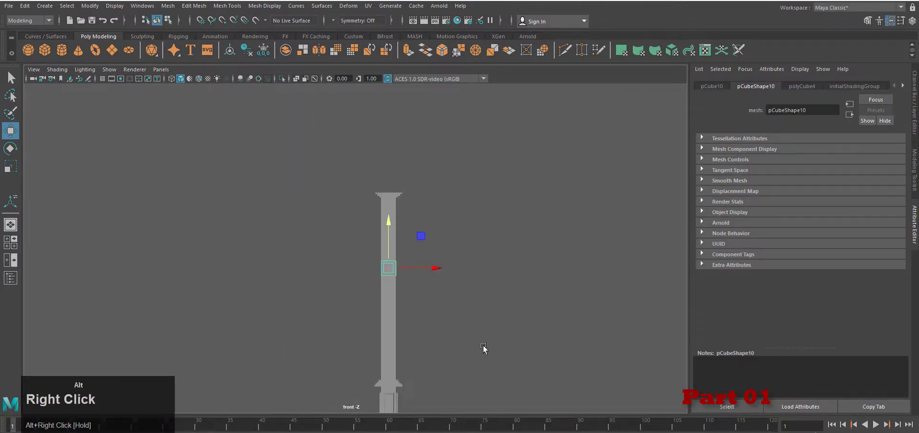
# Step: Stretch the cube in X into a long horizontal crossbeam and shift it so it projects farther on the negative X side
pyautogui.keyDown('alt'); pyautogui.moveTo(420, 274); pyautogui.dragTo(431, 216, button='middle'); pyautogui.keyUp('alt')
pyautogui.scroll(4, 400, 166)
pyautogui.press('r')
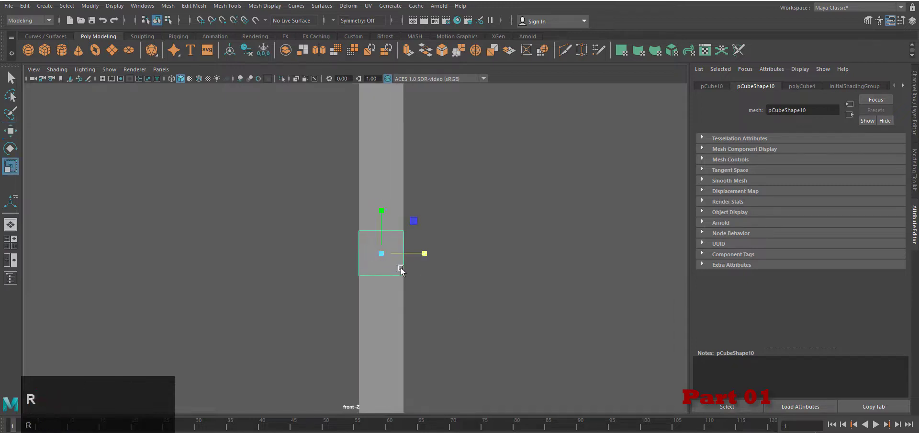
pyautogui.moveTo(388, 255); pyautogui.dragTo(694, 250)
pyautogui.scroll(-3, 430, 282)
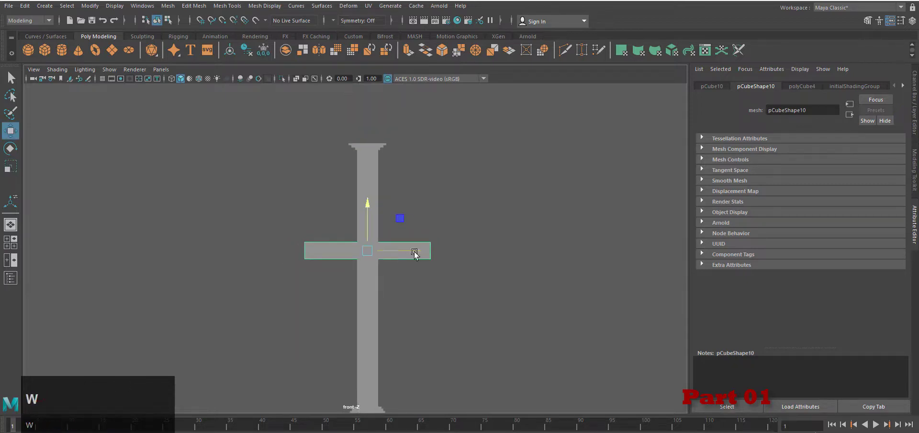
pyautogui.moveTo(415, 253); pyautogui.dragTo(383, 253)
pyautogui.scroll(-3, 405, 274)
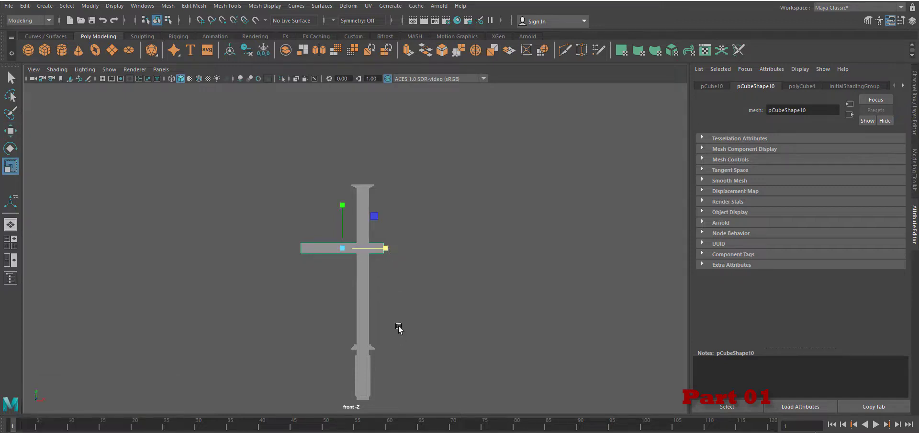
# Step: Duplicate the crossbeam into a thin, slightly taller end plate on its short end, and copy the plate to the long end
pyautogui.scroll(3, 372, 298)
pyautogui.press('w')
pyautogui.hotkey('ctrl', 'd')
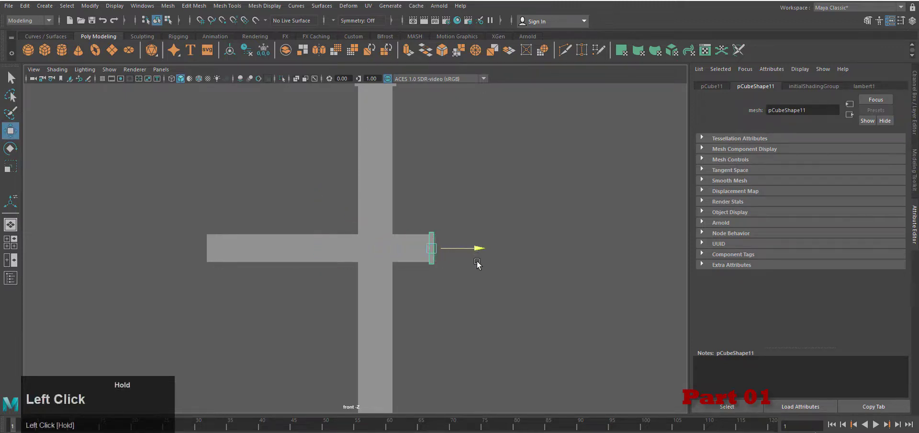
pyautogui.moveTo(282, 273); pyautogui.dragTo(257, 273)
pyautogui.press('space')
pyautogui.moveTo(453, 254); pyautogui.dragTo(453, 230, button='right')
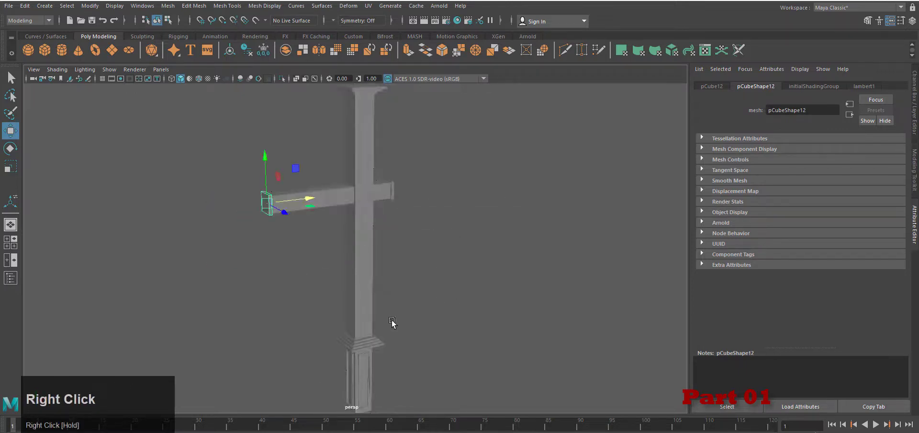
# Step: Nudge the end plate along X to fit it against the crossbeam's long end
pyautogui.press('f')
pyautogui.scroll(-3, 426, 338)
pyautogui.keyDown('alt'); pyautogui.moveTo(427, 339); pyautogui.dragTo(448, 340); pyautogui.keyUp('alt')
pyautogui.keyDown('alt'); pyautogui.moveTo(447, 340); pyautogui.dragTo(397, 338, button='right'); pyautogui.keyUp('alt')
pyautogui.keyDown('alt'); pyautogui.moveTo(397, 339); pyautogui.dragTo(371, 335); pyautogui.keyUp('alt')
pyautogui.moveTo(398, 241); pyautogui.dragTo(392, 243)
pyautogui.keyDown('alt'); pyautogui.moveTo(306, 268); pyautogui.dragTo(335, 263); pyautogui.keyUp('alt')
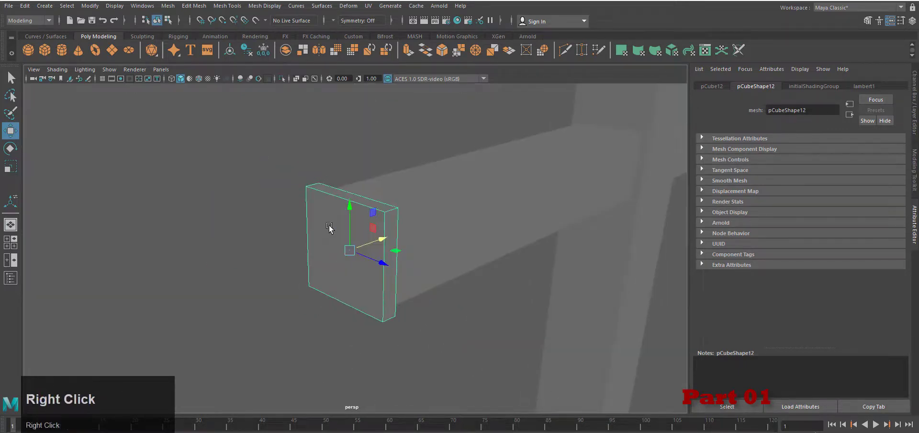
# Step: Extrude the end plate's outer face, shrink it to a Local Scale of about 0.039, and pull it outward into a pyramid point
pyautogui.moveTo(331, 228); pyautogui.dragTo(332, 261, button='right')
pyautogui.click(335, 249)
pyautogui.click(408, 52)
pyautogui.moveTo(364, 254); pyautogui.dragTo(318, 254)
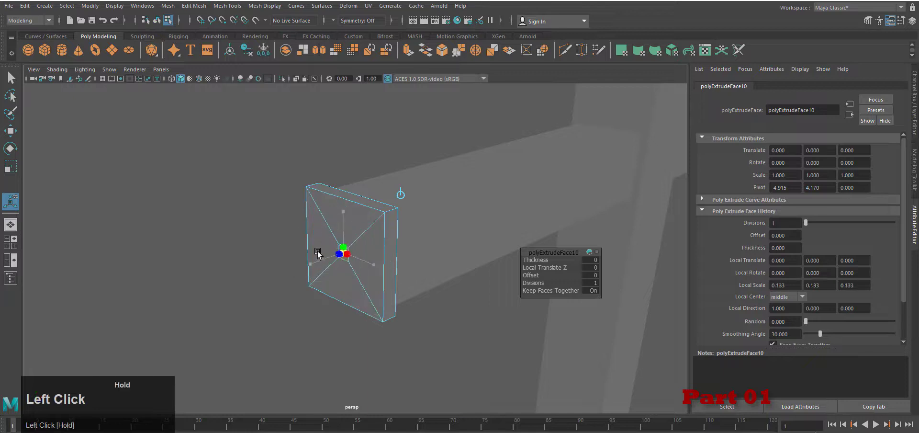
pyautogui.scroll(3, 377, 285)
pyautogui.press('w')
pyautogui.scroll(-5, 366, 308)
pyautogui.moveTo(375, 241); pyautogui.dragTo(349, 249)
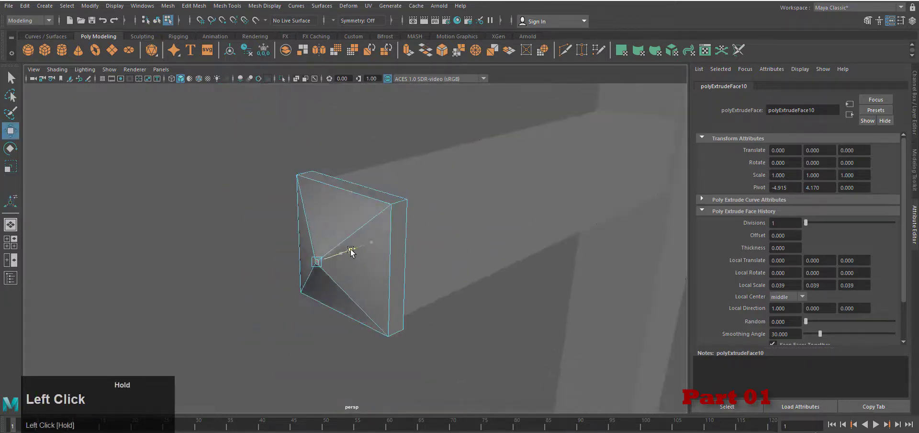
# Step: Adjust the extruded pyramid point slightly along X on the crossbeam's end cap
pyautogui.scroll(-2, 402, 299)
pyautogui.keyDown('alt'); pyautogui.moveTo(402, 299); pyautogui.dragTo(455, 309); pyautogui.keyUp('alt')
pyautogui.keyDown('alt'); pyautogui.moveTo(455, 309); pyautogui.dragTo(511, 317, button='right'); pyautogui.keyUp('alt')
pyautogui.keyDown('alt'); pyautogui.moveTo(511, 317); pyautogui.dragTo(469, 306); pyautogui.keyUp('alt')
pyautogui.moveTo(346, 250); pyautogui.dragTo(344, 251)
# Step: Bevel the pyramid end cap's edges with a fraction of 0.263 and more segments, and save the scene
pyautogui.moveTo(371, 233); pyautogui.dragTo(371, 198, button='right')
pyautogui.moveTo(467, 129); pyautogui.dragTo(264, 377)
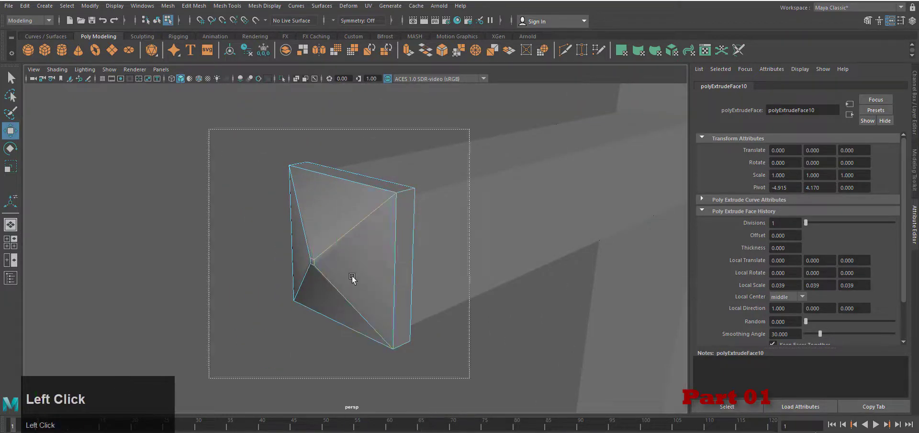
pyautogui.click(442, 51)
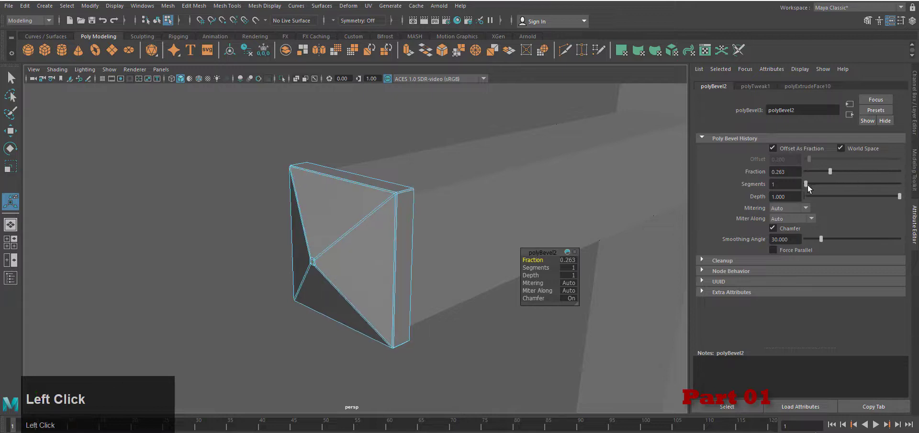
pyautogui.moveTo(808, 184); pyautogui.dragTo(813, 185)
pyautogui.press('q')
pyautogui.moveTo(325, 221); pyautogui.dragTo(342, 203, button='right')
pyautogui.click(443, 335)
pyautogui.scroll(-4, 442, 307)
pyautogui.keyDown('alt'); pyautogui.moveTo(443, 296); pyautogui.dragTo(449, 291); pyautogui.keyUp('alt')
pyautogui.keyDown('alt'); pyautogui.moveTo(378, 291); pyautogui.dragTo(493, 307); pyautogui.keyUp('alt')
pyautogui.hotkey('ctrl', 's')
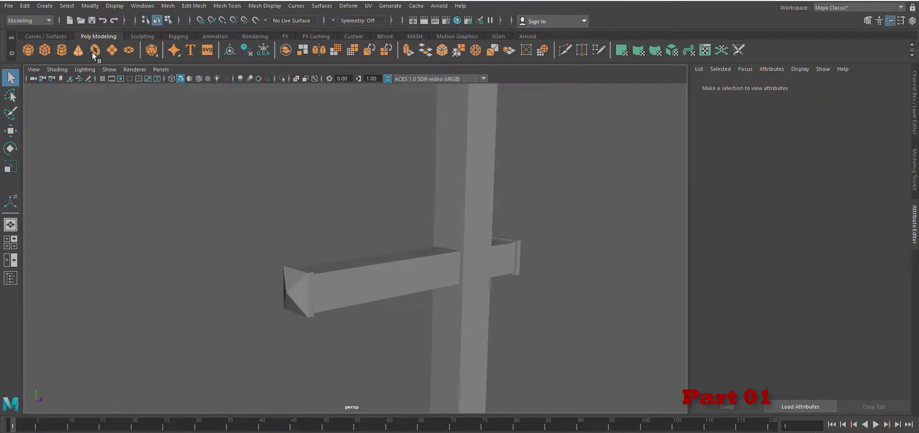
# Step: Create a polygon cylinder and raise it along Y to the upper part of the pillar
pyautogui.click(61, 50)
pyautogui.press('w')
pyautogui.moveTo(462, 385); pyautogui.dragTo(465, 142)
pyautogui.keyDown('alt'); pyautogui.moveTo(562, 211); pyautogui.dragTo(551, 335, button='middle'); pyautogui.keyUp('alt')
pyautogui.keyDown('alt'); pyautogui.moveTo(560, 335); pyautogui.dragTo(551, 336, button='right'); pyautogui.keyUp('alt')
pyautogui.keyDown('alt'); pyautogui.moveTo(552, 336); pyautogui.dragTo(502, 352); pyautogui.keyUp('alt')
pyautogui.keyDown('alt'); pyautogui.moveTo(503, 352); pyautogui.dragTo(438, 282, button='middle'); pyautogui.keyUp('alt')
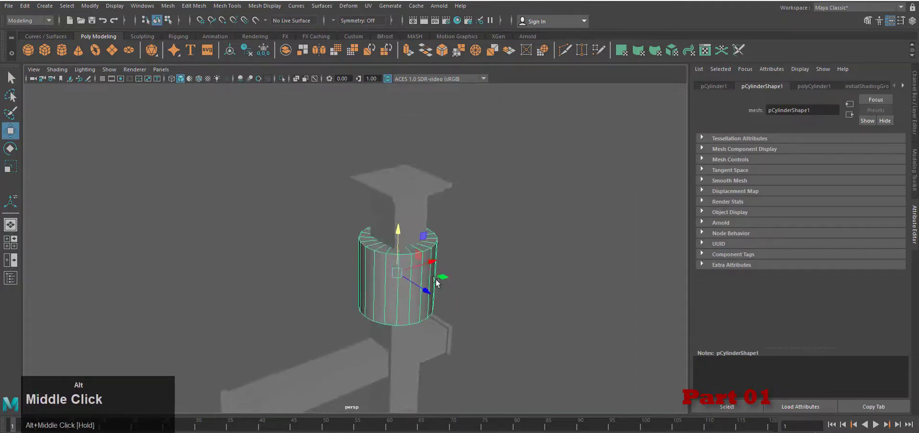
# Step: Raise the cylinder above the capital, flatten it into a thin disc, and lower it onto the capital
pyautogui.moveTo(399, 233); pyautogui.dragTo(400, 106)
pyautogui.press('r')
pyautogui.moveTo(401, 147)
pyautogui.mouseDown()
pyautogui.moveTo(385, 151)
pyautogui.moveTo(400, 136)
pyautogui.mouseUp()
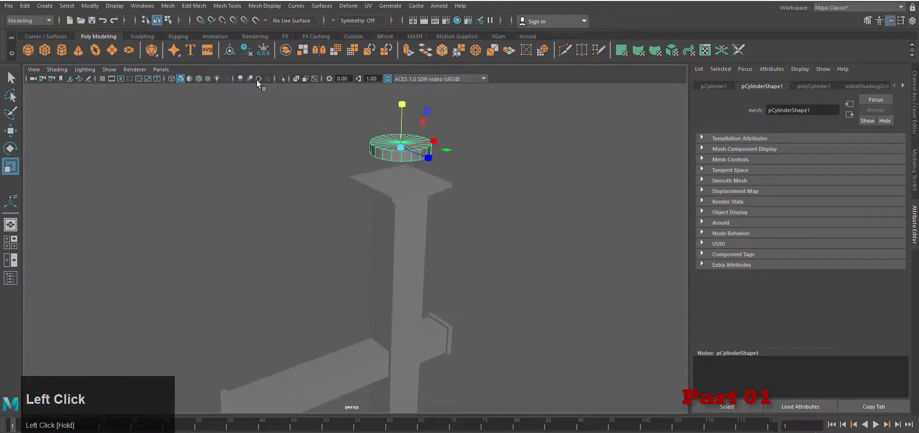
pyautogui.press('w')
pyautogui.moveTo(401, 107); pyautogui.dragTo(401, 133)
# Step: Scale the disc down slightly overall and make it a little thinner in Y
pyautogui.press('f')
pyautogui.scroll(-3, 479, 285)
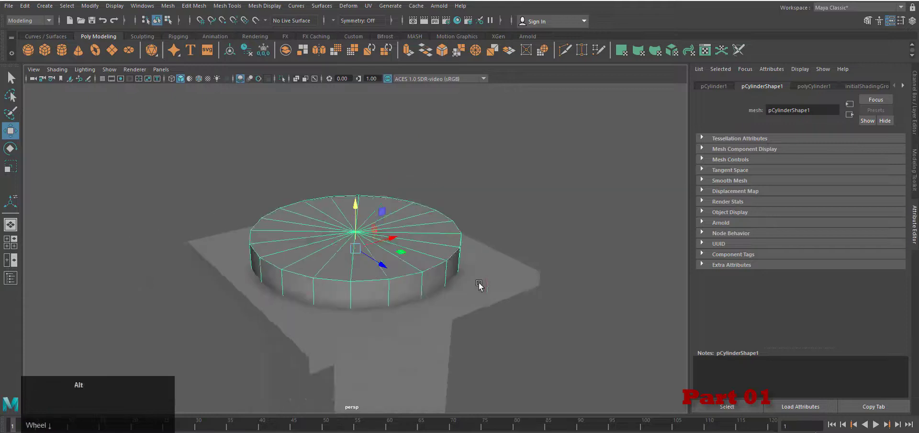
pyautogui.keyDown('alt'); pyautogui.moveTo(479, 285); pyautogui.dragTo(477, 274); pyautogui.keyUp('alt')
pyautogui.press('r')
pyautogui.moveTo(355, 247); pyautogui.dragTo(352, 247)
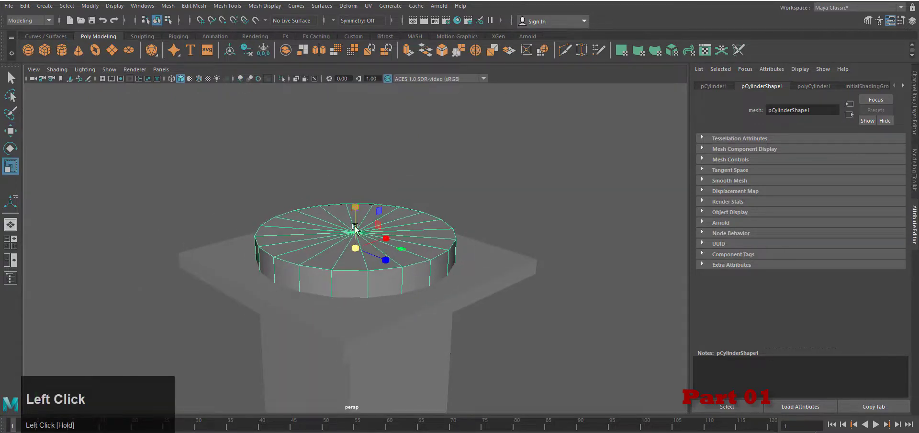
pyautogui.moveTo(355, 208); pyautogui.dragTo(355, 213)
pyautogui.press('w')
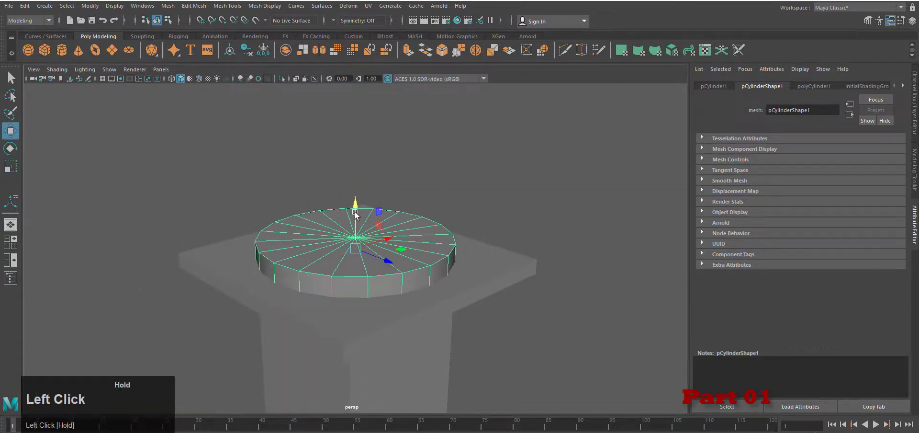
# Step: Set the cylinder's Subdivisions Caps to 0
pyautogui.click(814, 87)
pyautogui.doubleClick(796, 200)
pyautogui.write('0')
pyautogui.press('Return')
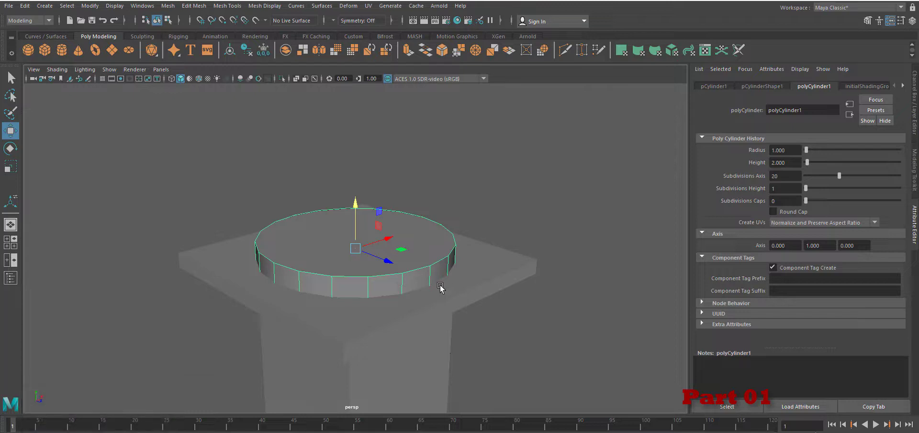
pyautogui.press('r')
pyautogui.click(355, 250)
# Step: Extrude the disc's top face inward, and extrude the smaller face upward with a Local Translate Z of about 0.055
pyautogui.press('F11')
pyautogui.click(402, 239)
pyautogui.click(407, 51)
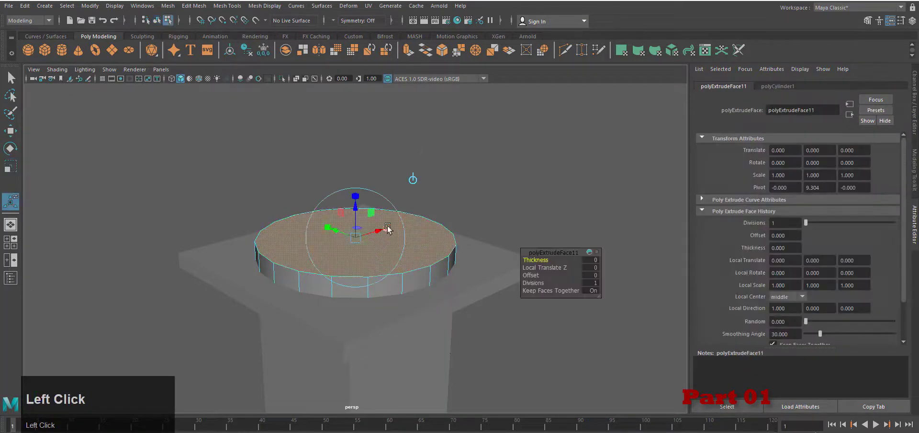
pyautogui.moveTo(387, 229); pyautogui.dragTo(355, 210)
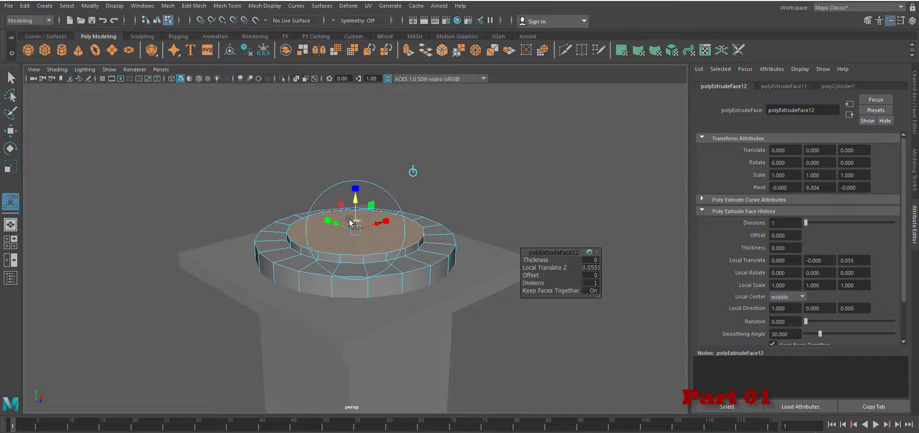
# Step: Extrude the top face upward in tapering steps, the last with Local Translate Z 0.094 and Local Scale 0.833, working in the front view
pyautogui.press('g')
pyautogui.moveTo(356, 225); pyautogui.dragTo(352, 209)
pyautogui.press('g')
pyautogui.press('space')
pyautogui.moveTo(458, 182); pyautogui.dragTo(457, 204, button='right')
pyautogui.press('f')
pyautogui.scroll(-10, 465, 247)
pyautogui.scroll(10, 360, 251)
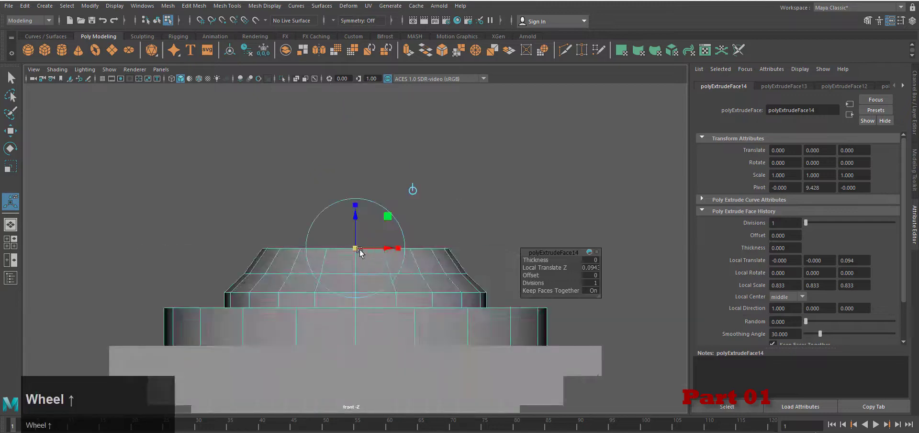
# Step: Extrude the top face into a narrower shoulder and straight neck, then flare it out to a Local Scale of 1.463
pyautogui.moveTo(359, 248); pyautogui.dragTo(355, 245)
pyautogui.moveTo(361, 216); pyautogui.dragTo(357, 199)
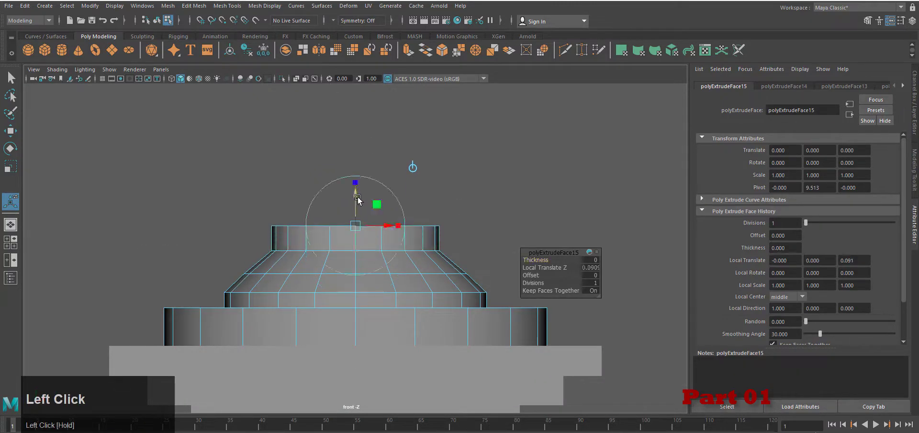
pyautogui.moveTo(386, 225); pyautogui.dragTo(353, 168)
pyautogui.hotkey('ctrl', 'e')
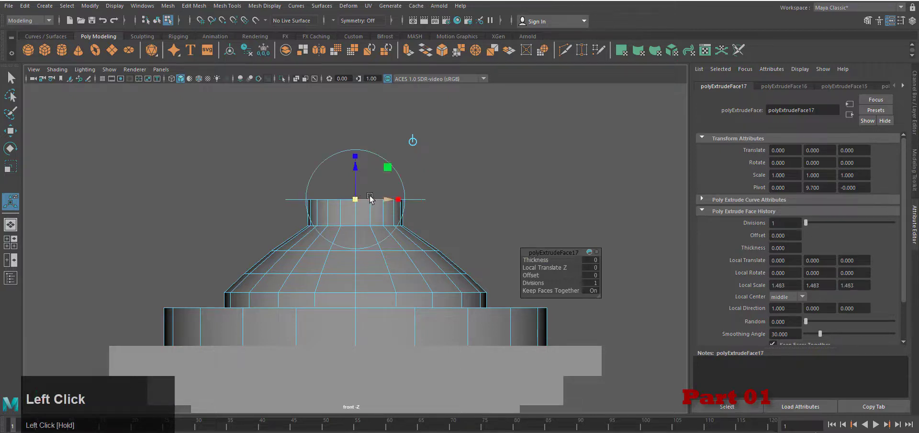
# Step: Extrude the flared face up into a collar, then add a smaller top step at Local Scale 0.567, raised about 0.037
pyautogui.hotkey('ctrl', 'e')
pyautogui.moveTo(356, 167); pyautogui.dragTo(356, 153)
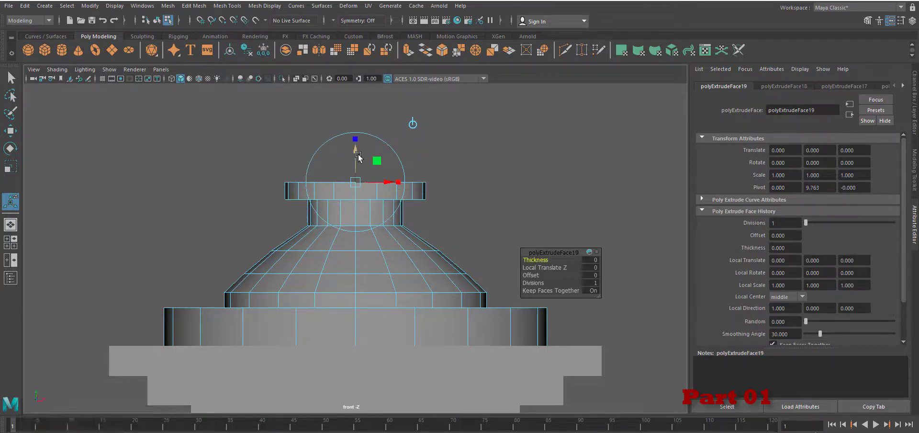
pyautogui.moveTo(386, 186); pyautogui.dragTo(396, 183)
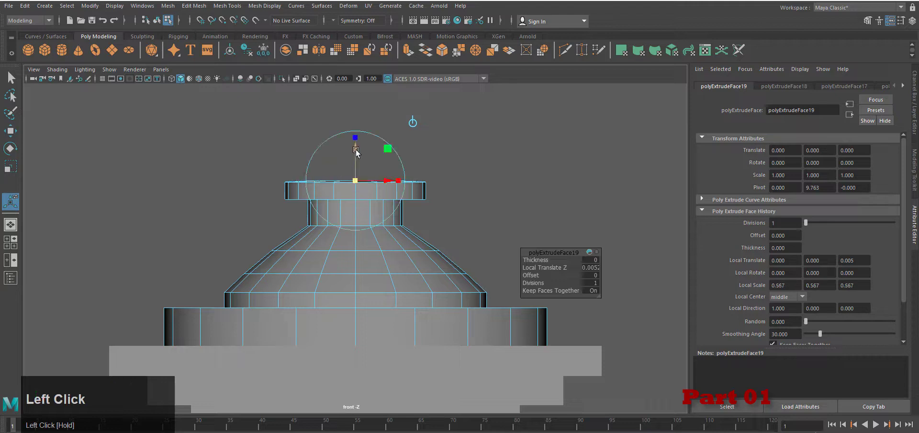
pyautogui.hotkey('ctrl', 'e')
pyautogui.moveTo(355, 151); pyautogui.dragTo(352, 142)
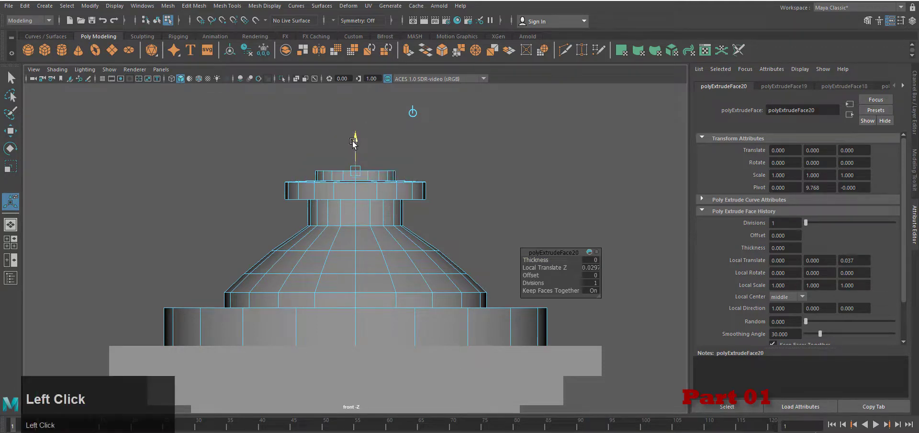
# Step: Scale in the edge loops on the finial's tapered body to give it a concave profile
pyautogui.moveTo(388, 262); pyautogui.dragTo(387, 234, button='right')
pyautogui.doubleClick(364, 273)
pyautogui.press('r')
pyautogui.moveTo(355, 274); pyautogui.dragTo(337, 252)
pyautogui.doubleClick(315, 250)
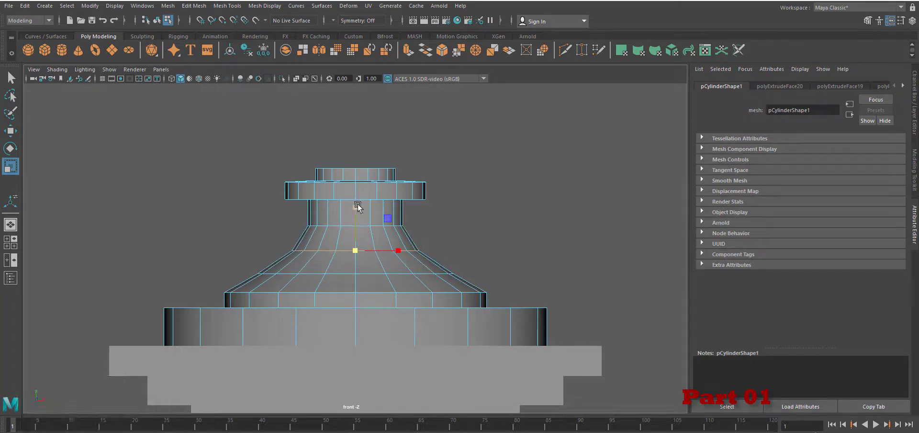
# Step: Turn on the smooth preview and insert supporting edge loops near the upper and lower rims of the base disc
pyautogui.moveTo(357, 206); pyautogui.dragTo(373, 222, button='right')
pyautogui.press('4')
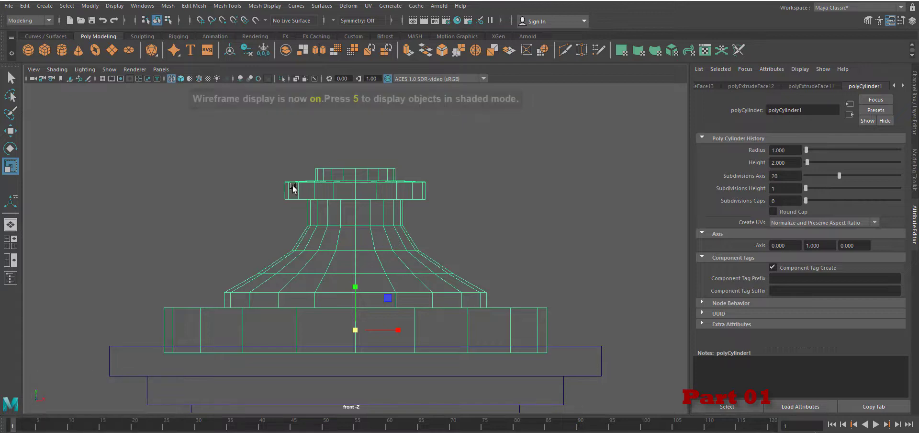
pyautogui.press('5')
pyautogui.press('3')
pyautogui.click(227, 5)
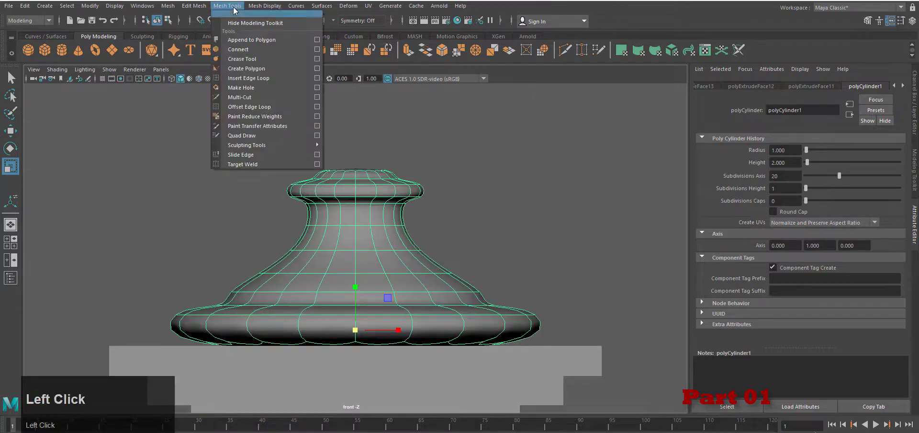
pyautogui.click(249, 78)
pyautogui.moveTo(457, 342); pyautogui.dragTo(480, 335)
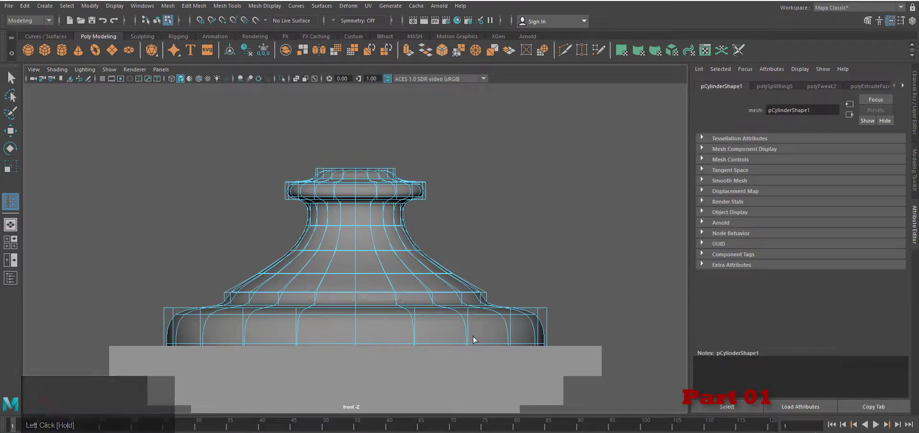
# Step: Insert supporting edge loops around the top and bottom of the finial's neck, and restore the smooth preview
pyautogui.press('1')
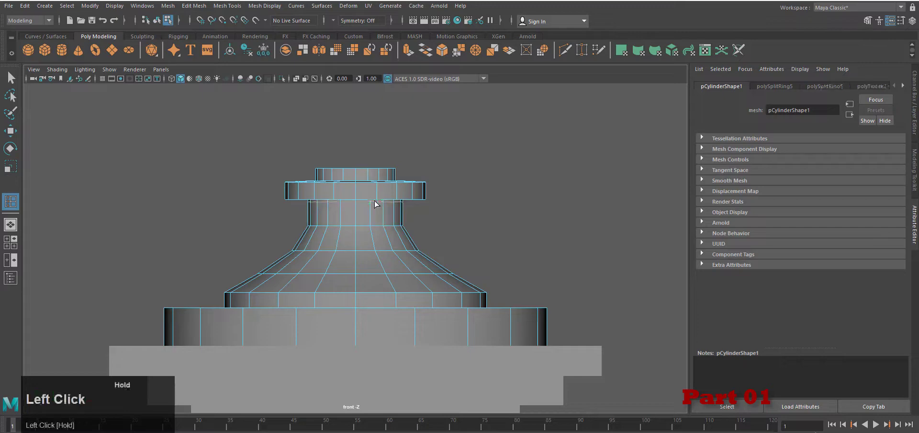
pyautogui.moveTo(370, 225); pyautogui.dragTo(370, 228)
pyautogui.press('3')
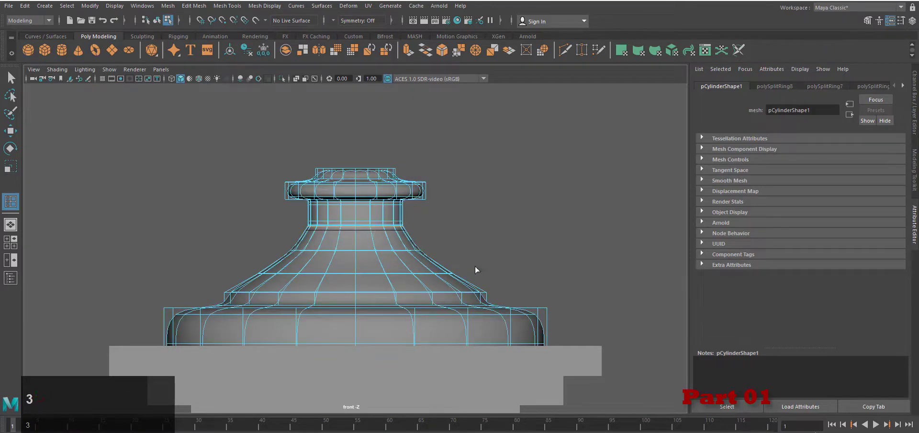
# Step: Insert further supporting edge loops on the finial in the perspective view, including around the small top step above the collar
pyautogui.press('space')
pyautogui.moveTo(473, 274); pyautogui.dragTo(472, 244, button='right')
pyautogui.keyDown('alt'); pyautogui.moveTo(437, 309); pyautogui.dragTo(454, 314, button='right'); pyautogui.keyUp('alt')
pyautogui.keyDown('alt'); pyautogui.moveTo(445, 318); pyautogui.dragTo(462, 321); pyautogui.keyUp('alt')
pyautogui.moveTo(479, 260)
pyautogui.mouseDown()
pyautogui.moveTo(466, 252)
pyautogui.moveTo(478, 258)
pyautogui.mouseUp()
pyautogui.click(507, 271)
pyautogui.keyDown('alt'); pyautogui.moveTo(428, 282); pyautogui.dragTo(412, 261); pyautogui.keyUp('alt')
pyautogui.keyDown('alt'); pyautogui.moveTo(409, 258); pyautogui.dragTo(399, 290, button='middle'); pyautogui.keyUp('alt')
pyautogui.keyDown('alt'); pyautogui.moveTo(400, 290); pyautogui.dragTo(424, 316); pyautogui.keyUp('alt')
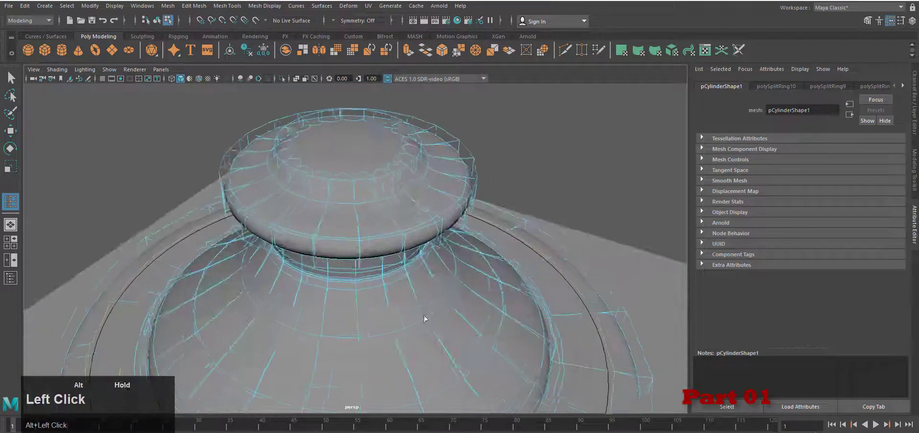
pyautogui.moveTo(408, 197); pyautogui.dragTo(402, 189)
pyautogui.keyDown('alt'); pyautogui.moveTo(390, 217); pyautogui.dragTo(382, 194); pyautogui.keyUp('alt')
pyautogui.scroll(2, 380, 192)
pyautogui.moveTo(376, 132); pyautogui.dragTo(386, 149)
pyautogui.moveTo(379, 115); pyautogui.dragTo(379, 115)
# Step: Insert another supporting edge loop on the finial's base disc and return to object mode
pyautogui.scroll(-4, 383, 143)
pyautogui.keyDown('alt'); pyautogui.moveTo(443, 278); pyautogui.dragTo(437, 239); pyautogui.keyUp('alt')
pyautogui.keyDown('alt'); pyautogui.moveTo(437, 239); pyautogui.dragTo(436, 199, button='middle'); pyautogui.keyUp('alt')
pyautogui.scroll(2, 436, 199)
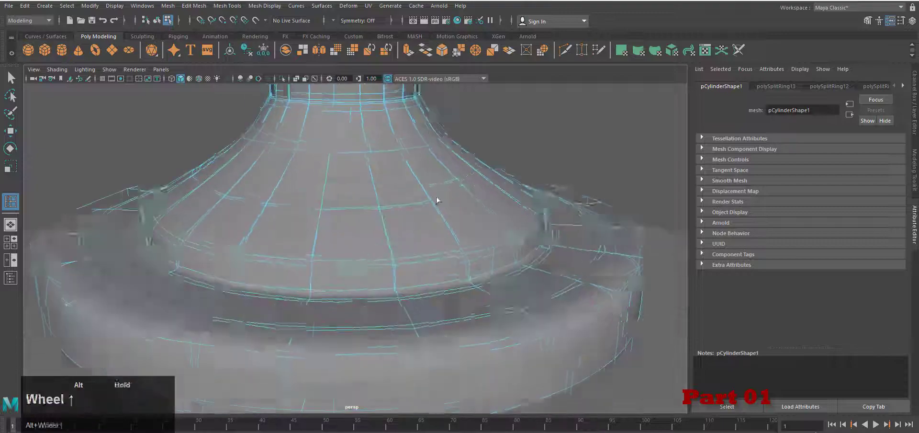
pyautogui.moveTo(586, 321); pyautogui.dragTo(585, 325)
pyautogui.scroll(-3, 479, 318)
pyautogui.keyDown('alt'); pyautogui.moveTo(445, 314); pyautogui.dragTo(408, 268); pyautogui.keyUp('alt')
pyautogui.click(429, 259)
pyautogui.press('w')
pyautogui.moveTo(409, 267); pyautogui.dragTo(420, 174, button='right')
pyautogui.scroll(-5, 515, 256)
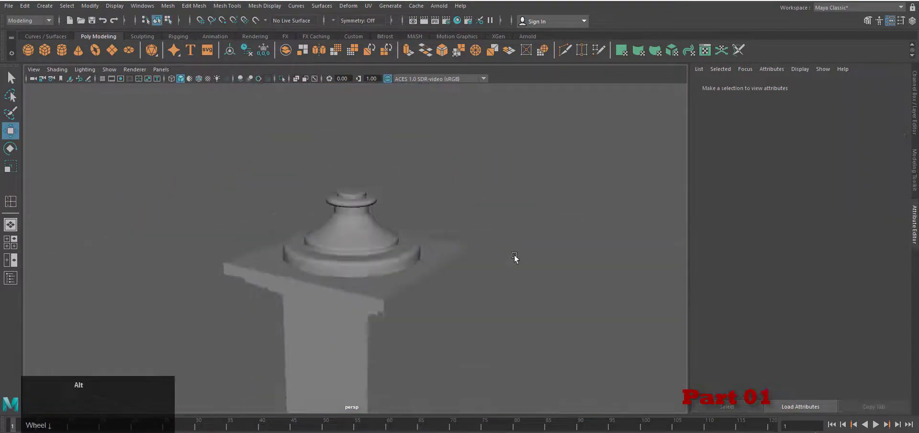
# Step: Insert an edge loop near the foot of the finial's lower step and compare the smoothed and unsmoothed display
pyautogui.keyDown('alt'); pyautogui.moveTo(515, 256); pyautogui.dragTo(365, 334); pyautogui.keyUp('alt')
pyautogui.scroll(5, 457, 309)
pyautogui.click(227, 6)
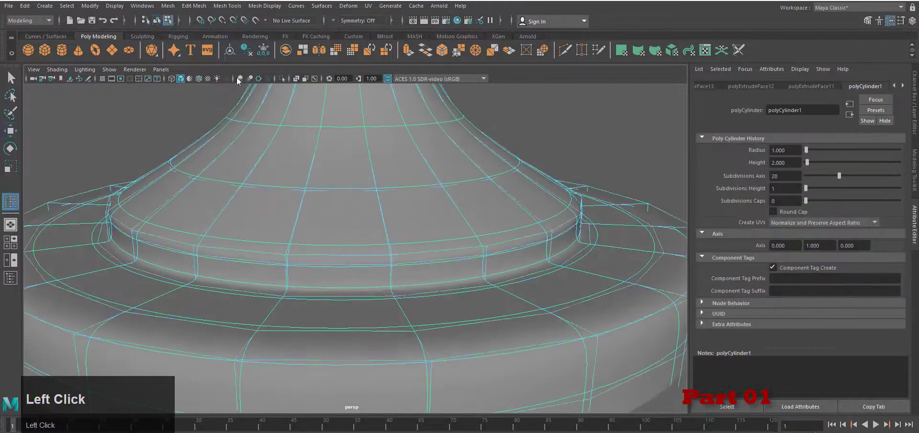
pyautogui.click(239, 77)
pyautogui.scroll(2, 534, 297)
pyautogui.moveTo(524, 278); pyautogui.dragTo(525, 296)
pyautogui.press('3')
pyautogui.press('1')
pyautogui.press('3')
pyautogui.press('w')
pyautogui.click(586, 146)
pyautogui.scroll(-8, 548, 228)
pyautogui.keyDown('alt'); pyautogui.moveTo(438, 259); pyautogui.dragTo(402, 353); pyautogui.keyUp('alt')
pyautogui.scroll(3, 401, 353)
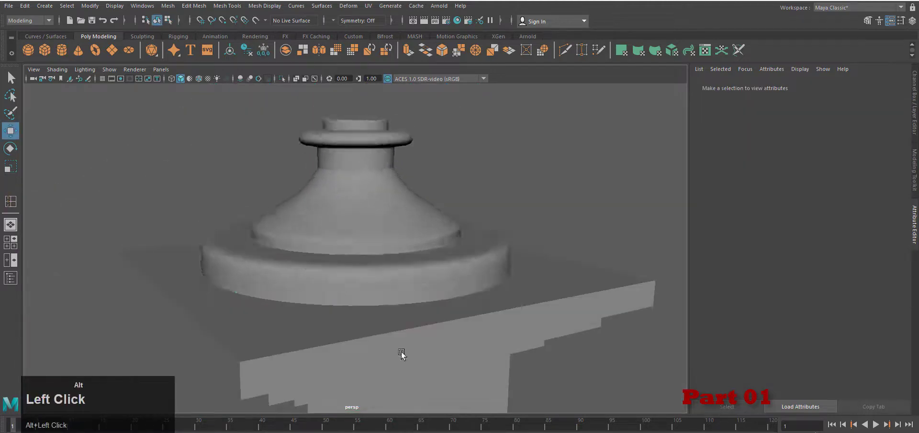
# Step: Isolate the finial, extrude its bottom face, and show the whole scene again
pyautogui.click(379, 302)
pyautogui.keyDown('alt'); pyautogui.moveTo(361, 214); pyautogui.dragTo(356, 334); pyautogui.keyUp('alt')
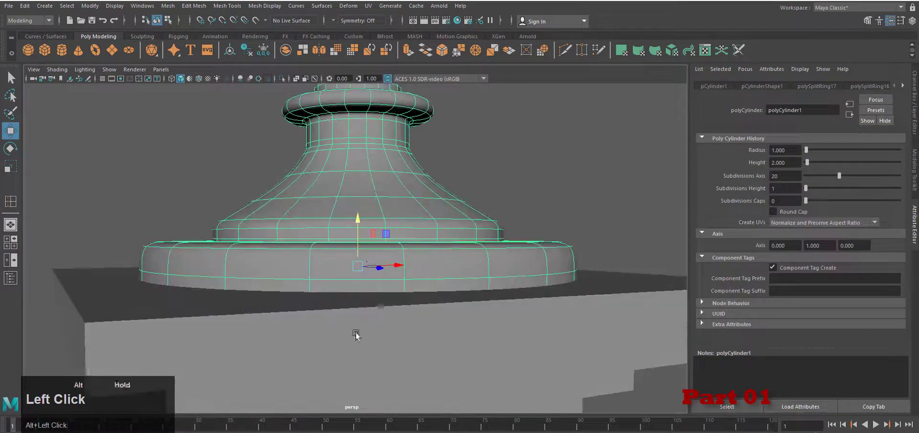
pyautogui.click(282, 79)
pyautogui.rightClick(421, 206)
pyautogui.click(433, 239)
pyautogui.click(397, 297)
pyautogui.hotkey('ctrl', 'e')
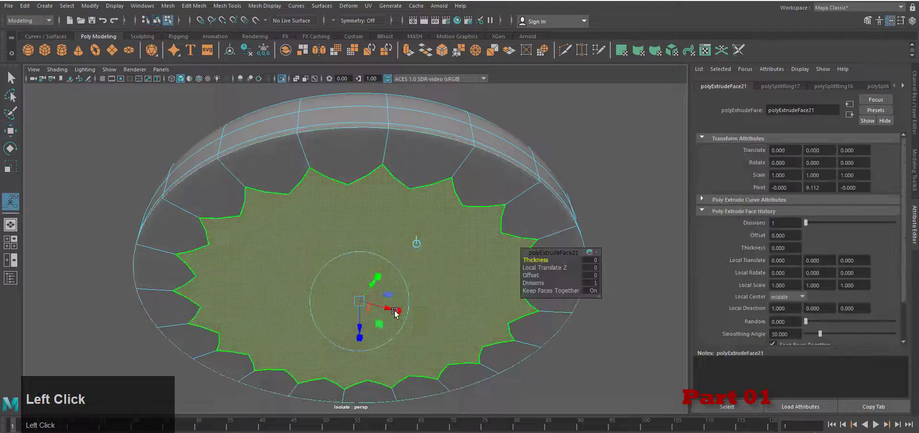
pyautogui.click(499, 200)
pyautogui.click(281, 77)
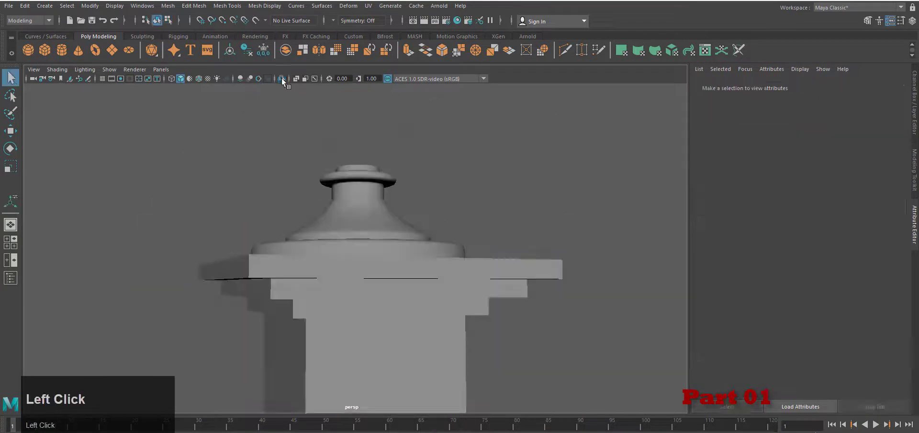
# Step: Show the finial unsmoothed, insert an edge loop around its small top step, and restore the smooth preview
pyautogui.keyDown('alt'); pyautogui.moveTo(431, 230); pyautogui.dragTo(474, 277); pyautogui.keyUp('alt')
pyautogui.scroll(3, 383, 259)
pyautogui.click(412, 291)
pyautogui.keyDown('alt'); pyautogui.moveTo(411, 291); pyautogui.dragTo(445, 335); pyautogui.keyUp('alt')
pyautogui.press('1')
pyautogui.keyDown('alt'); pyautogui.moveTo(416, 242); pyautogui.dragTo(476, 318); pyautogui.keyUp('alt')
pyautogui.click(226, 6)
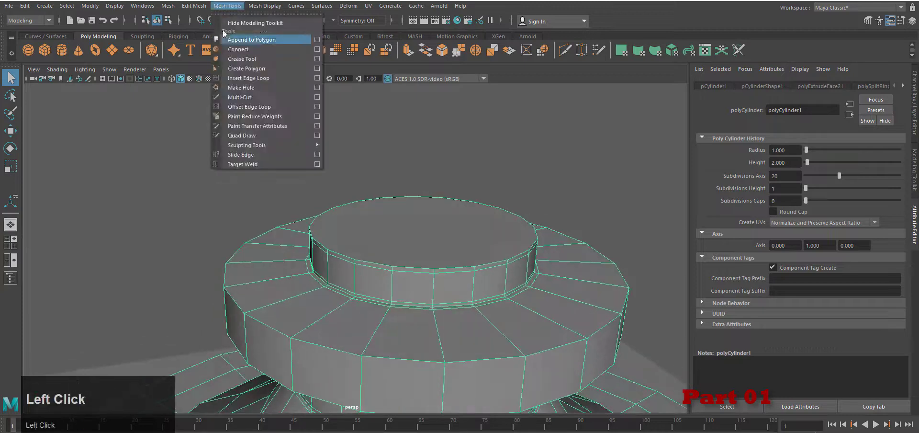
pyautogui.click(244, 76)
pyautogui.keyDown('alt'); pyautogui.moveTo(529, 288); pyautogui.dragTo(530, 290); pyautogui.keyUp('alt')
pyautogui.press('3')
# Step: Insert supporting edge loops around the finial's collar, undoing the last one and placing another instead
pyautogui.click(518, 364)
pyautogui.moveTo(517, 363)
pyautogui.keyDown('alt'); pyautogui.mouseDown()
pyautogui.moveTo(515, 335)
pyautogui.moveTo(531, 355)
pyautogui.mouseUp(); pyautogui.keyUp('alt')
pyautogui.click(533, 304)
pyautogui.keyDown('alt'); pyautogui.moveTo(528, 305); pyautogui.dragTo(431, 254); pyautogui.keyUp('alt')
pyautogui.hotkey('ctrl', 'z')
pyautogui.click(493, 336)
# Step: Extrude the top face of the finial's small top step
pyautogui.press('w')
pyautogui.click(437, 250)
pyautogui.hotkey('ctrl', 'e')
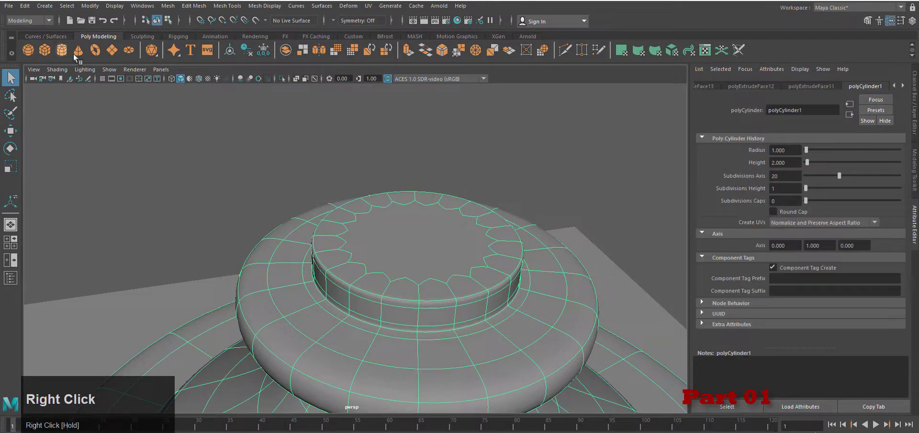
# Step: Create a polygon sphere and raise it along Y to the top of the pillar
pyautogui.scroll(-5, 433, 308)
pyautogui.scroll(-6, 432, 307)
pyautogui.press('w')
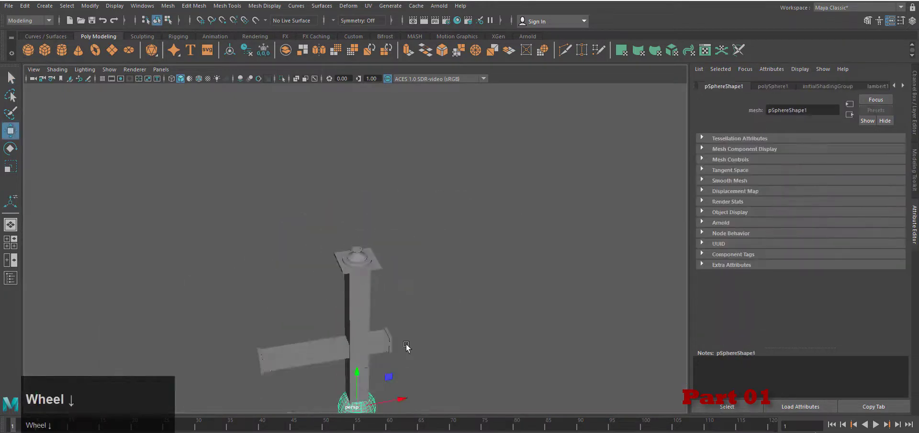
pyautogui.moveTo(355, 373); pyautogui.dragTo(359, 193)
# Step: Scale the sphere down in the front view into a small ball on top of the finial
pyautogui.press('space')
pyautogui.scroll(-6, 426, 215)
pyautogui.keyDown('alt'); pyautogui.moveTo(426, 205); pyautogui.dragTo(428, 221, button='middle'); pyautogui.keyUp('alt')
pyautogui.press('r')
pyautogui.moveTo(358, 188); pyautogui.dragTo(285, 196)
pyautogui.scroll(-3, 358, 185)
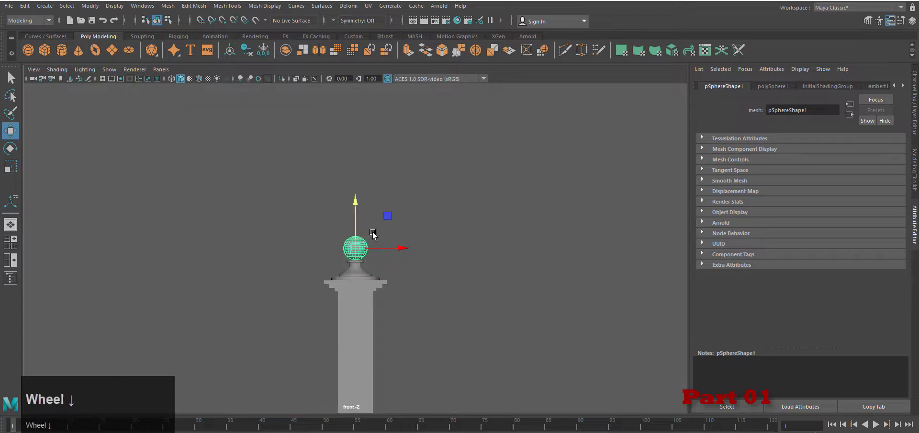
# Step: Fine-tune the ball's height and scale so that it sits on the finial's collar, and save the scene
pyautogui.scroll(8, 360, 217)
pyautogui.moveTo(358, 209); pyautogui.dragTo(356, 202)
pyautogui.scroll(7, 400, 293)
pyautogui.keyDown('alt'); pyautogui.moveTo(350, 154); pyautogui.dragTo(358, 201, button='middle'); pyautogui.keyUp('alt')
pyautogui.moveTo(345, 110)
pyautogui.mouseDown()
pyautogui.moveTo(344, 102)
pyautogui.moveTo(345, 119)
pyautogui.mouseUp()
pyautogui.press('r')
pyautogui.moveTo(346, 160); pyautogui.dragTo(342, 159)
pyautogui.moveTo(345, 116); pyautogui.dragTo(346, 130)
pyautogui.press('w')
pyautogui.press('space')
pyautogui.moveTo(508, 214); pyautogui.dragTo(508, 192, button='right')
pyautogui.press('f')
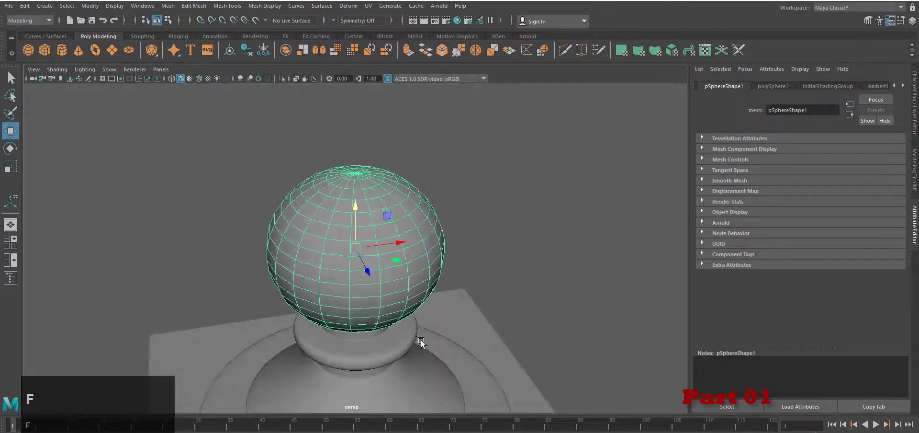
pyautogui.keyDown('alt'); pyautogui.moveTo(423, 344); pyautogui.dragTo(450, 300); pyautogui.keyUp('alt')
pyautogui.click(461, 297)
pyautogui.scroll(-10, 483, 335)
pyautogui.hotkey('ctrl', 's')
# Step: Create a polygon cube, place it at the front of the pillar, scale it up and raise it above the crossbeam
pyautogui.keyDown('alt'); pyautogui.moveTo(494, 365); pyautogui.dragTo(378, 374, button='right'); pyautogui.keyUp('alt')
pyautogui.keyDown('alt'); pyautogui.moveTo(376, 374); pyautogui.dragTo(385, 282, button='middle'); pyautogui.keyUp('alt')
pyautogui.keyDown('alt'); pyautogui.moveTo(385, 282); pyautogui.dragTo(457, 310); pyautogui.keyUp('alt')
pyautogui.keyDown('alt'); pyautogui.moveTo(457, 311); pyautogui.dragTo(457, 272, button='middle'); pyautogui.keyUp('alt')
pyautogui.click(241, 79)
pyautogui.moveTo(503, 343)
pyautogui.keyDown('alt'); pyautogui.mouseDown(button='right')
pyautogui.moveTo(431, 271)
pyautogui.moveTo(510, 350)
pyautogui.mouseUp(button='right'); pyautogui.keyUp('alt')
pyautogui.keyDown('alt'); pyautogui.moveTo(509, 349); pyautogui.dragTo(316, 158); pyautogui.keyUp('alt')
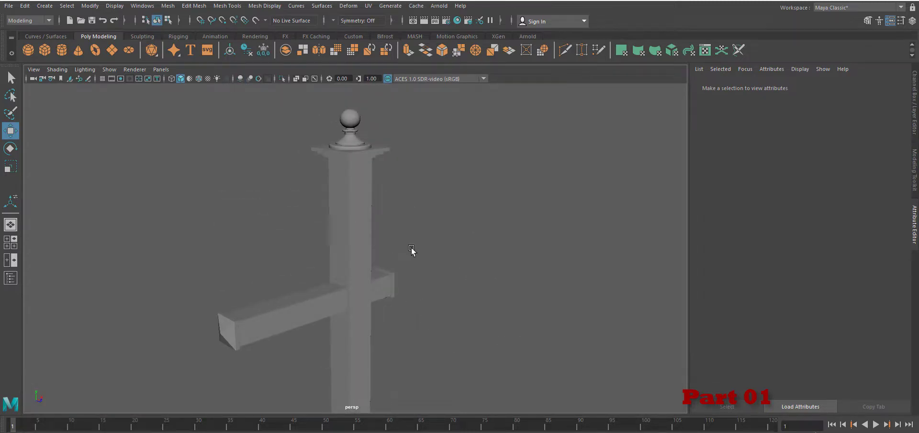
pyautogui.click(356, 242)
pyautogui.moveTo(352, 224); pyautogui.dragTo(398, 340)
pyautogui.press('r')
pyautogui.moveTo(309, 297); pyautogui.dragTo(325, 299)
pyautogui.press('w')
pyautogui.moveTo(306, 257); pyautogui.dragTo(306, 229)
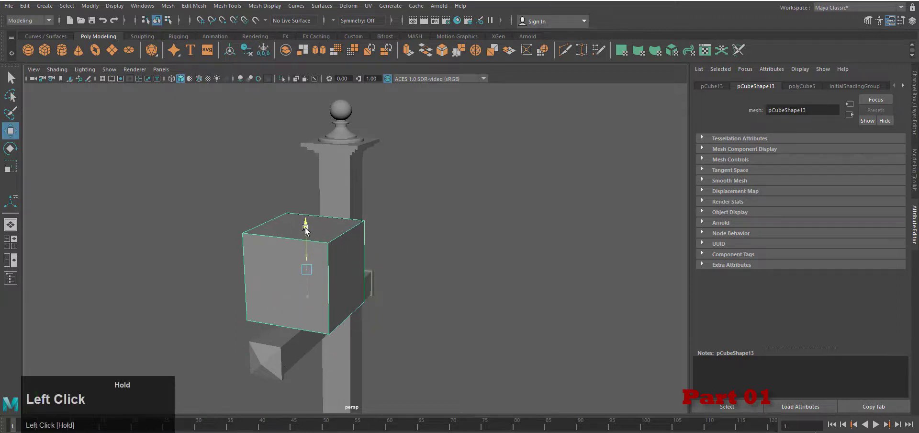
# Step: Stretch the cube lengthwise into a long box and position it over the crossbeam's long arm
pyautogui.keyDown('alt'); pyautogui.moveTo(414, 326); pyautogui.dragTo(383, 360); pyautogui.keyUp('alt')
pyautogui.press('r')
pyautogui.moveTo(329, 255); pyautogui.dragTo(364, 232)
pyautogui.press('w')
pyautogui.moveTo(343, 258); pyautogui.dragTo(527, 293)
pyautogui.keyDown('alt'); pyautogui.moveTo(527, 293); pyautogui.dragTo(369, 302, button='right'); pyautogui.keyUp('alt')
pyautogui.keyDown('alt'); pyautogui.moveTo(369, 302); pyautogui.dragTo(340, 303); pyautogui.keyUp('alt')
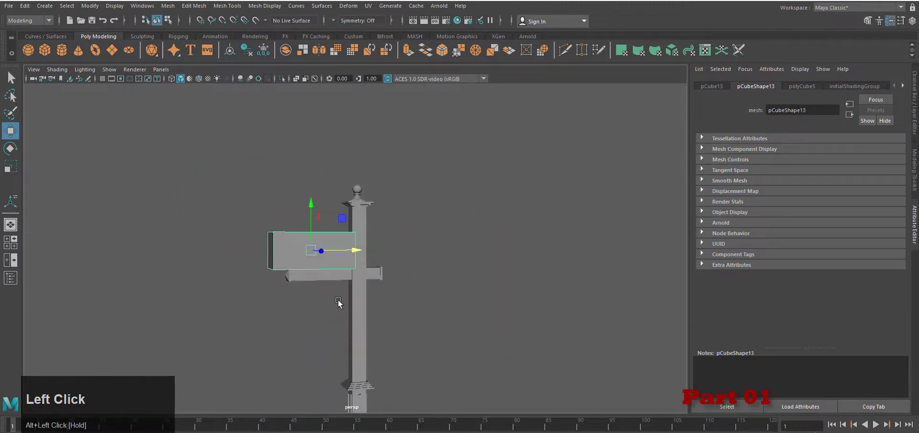
# Step: Raise the box's top face to make the box taller, and save the scene
pyautogui.keyDown('alt'); pyautogui.moveTo(340, 304); pyautogui.dragTo(282, 352, button='right'); pyautogui.keyUp('alt')
pyautogui.keyDown('alt'); pyautogui.moveTo(283, 351); pyautogui.dragTo(295, 340); pyautogui.keyUp('alt')
pyautogui.moveTo(311, 219); pyautogui.dragTo(311, 254, button='right')
pyautogui.click(284, 226)
pyautogui.moveTo(271, 184); pyautogui.dragTo(349, 271)
pyautogui.moveTo(322, 238); pyautogui.dragTo(350, 209, button='right')
pyautogui.keyDown('alt'); pyautogui.moveTo(287, 311); pyautogui.dragTo(371, 330, button='right'); pyautogui.keyUp('alt')
pyautogui.keyDown('alt'); pyautogui.moveTo(371, 330); pyautogui.dragTo(352, 283); pyautogui.keyUp('alt')
pyautogui.moveTo(236, 169); pyautogui.dragTo(235, 168)
pyautogui.click(449, 273)
pyautogui.hotkey('ctrl', 's')
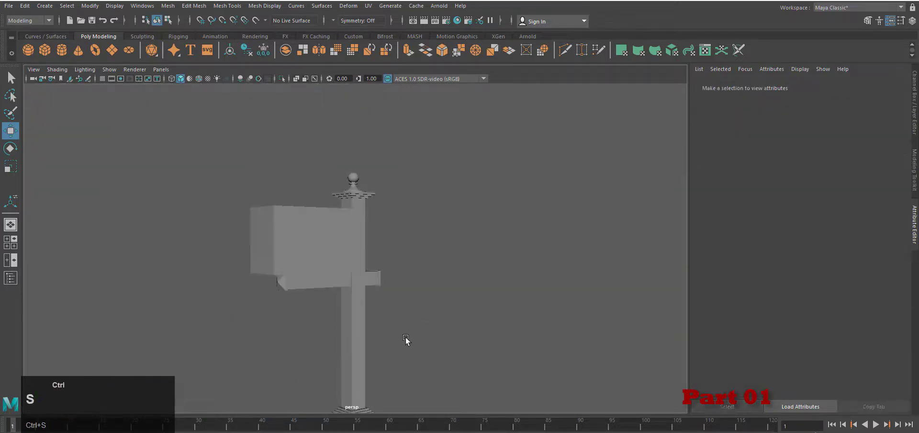
# Step: Bevel the two long top edges of the box
pyautogui.scroll(-5, 419, 369)
pyautogui.keyDown('alt'); pyautogui.moveTo(420, 389); pyautogui.dragTo(332, 382); pyautogui.keyUp('alt')
pyautogui.scroll(8, 402, 385)
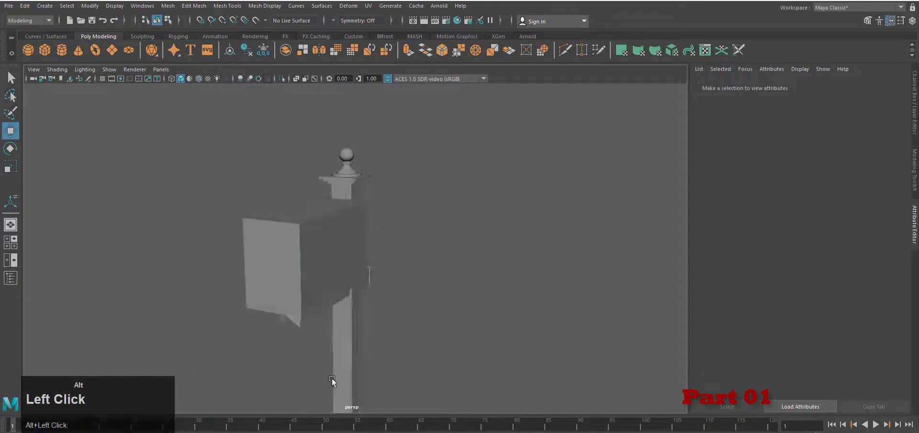
pyautogui.click(297, 272)
pyautogui.keyDown('alt'); pyautogui.moveTo(292, 316); pyautogui.dragTo(314, 331); pyautogui.keyUp('alt')
pyautogui.scroll(3, 318, 307)
pyautogui.moveTo(323, 264); pyautogui.dragTo(324, 297, button='right')
pyautogui.click(295, 197)
pyautogui.keyDown('alt'); pyautogui.moveTo(333, 251); pyautogui.dragTo(301, 258); pyautogui.keyUp('alt')
pyautogui.moveTo(300, 259); pyautogui.dragTo(301, 225, button='right')
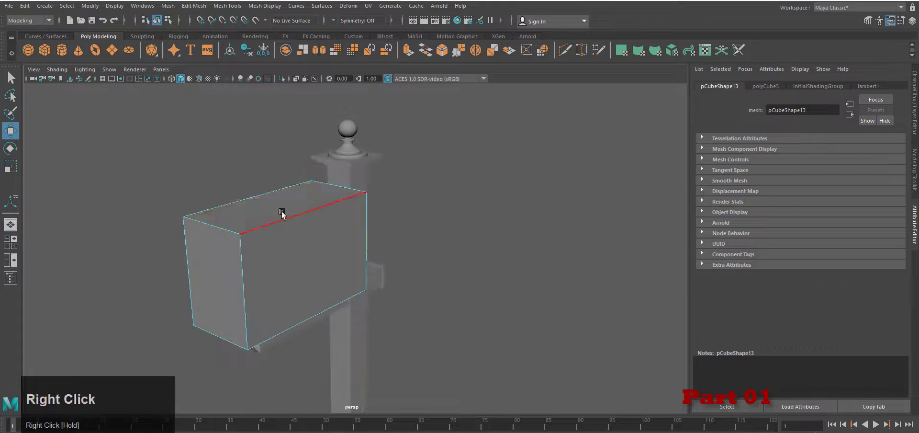
pyautogui.click(281, 218)
pyautogui.keyDown('shift'); pyautogui.click(268, 194); pyautogui.keyUp('shift')
pyautogui.click(425, 49)
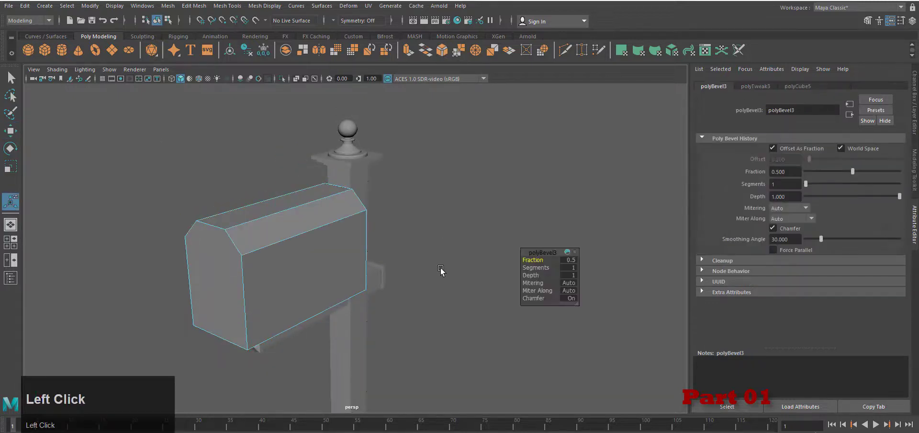
# Step: Set the bevel's fraction to 1 and its segments to 12 to round the mailbox top
pyautogui.moveTo(858, 171); pyautogui.dragTo(899, 171)
pyautogui.keyDown('alt'); pyautogui.moveTo(383, 322); pyautogui.dragTo(330, 339); pyautogui.keyUp('alt')
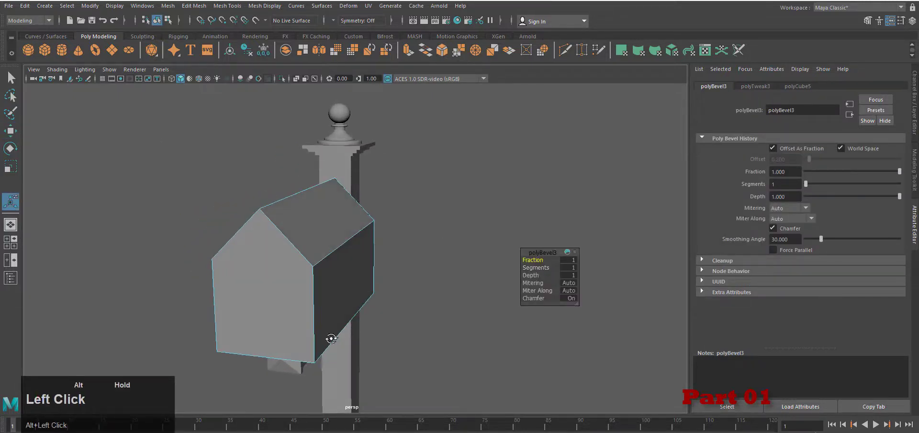
pyautogui.keyDown('alt'); pyautogui.moveTo(223, 306); pyautogui.dragTo(273, 322); pyautogui.keyUp('alt')
pyautogui.keyDown('alt'); pyautogui.moveTo(273, 322); pyautogui.dragTo(362, 343, button='right'); pyautogui.keyUp('alt')
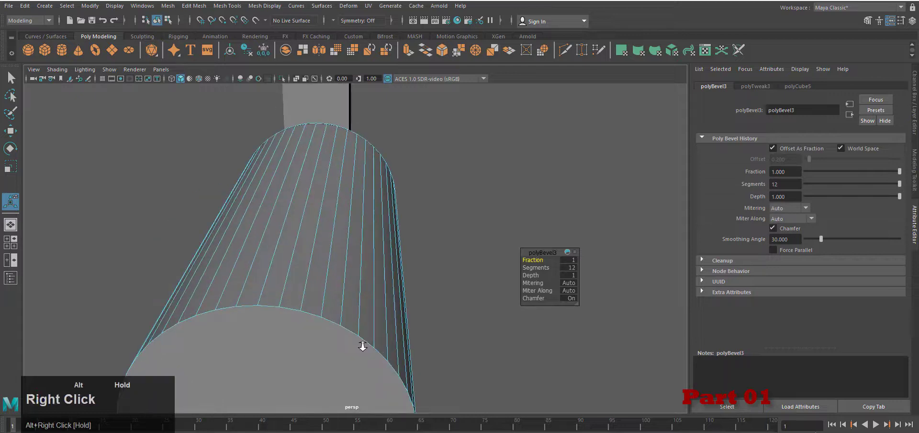
pyautogui.keyDown('alt'); pyautogui.moveTo(363, 343); pyautogui.dragTo(330, 335); pyautogui.keyUp('alt')
pyautogui.keyDown('alt'); pyautogui.moveTo(330, 334); pyautogui.dragTo(268, 332, button='right'); pyautogui.keyUp('alt')
pyautogui.keyDown('alt'); pyautogui.moveTo(268, 332); pyautogui.dragTo(246, 327); pyautogui.keyUp('alt')
pyautogui.keyDown('alt'); pyautogui.moveTo(246, 326); pyautogui.dragTo(307, 305, button='middle'); pyautogui.keyUp('alt')
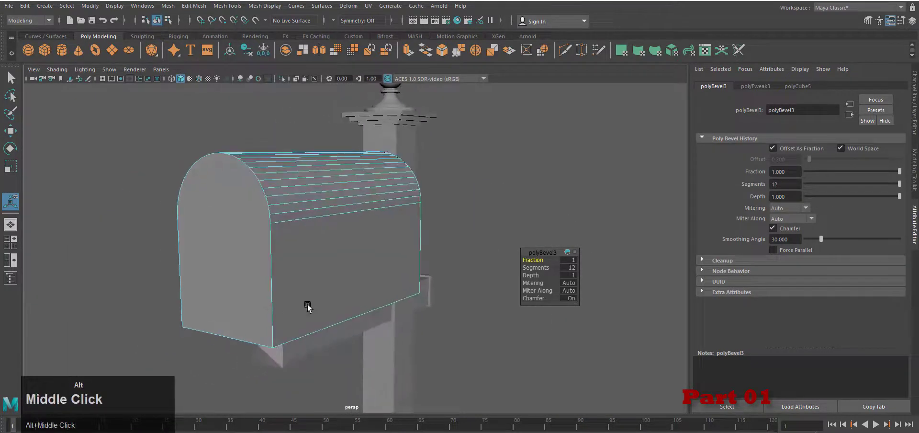
# Step: Raise the bottom vertices of the mailbox body slightly to shorten its straight sides, and save the scene
pyautogui.press('q')
pyautogui.moveTo(320, 232); pyautogui.dragTo(283, 231, button='right')
pyautogui.keyDown('alt'); pyautogui.moveTo(287, 240); pyautogui.dragTo(335, 244); pyautogui.keyUp('alt')
pyautogui.moveTo(289, 256); pyautogui.dragTo(416, 319)
pyautogui.keyDown('alt'); pyautogui.moveTo(488, 332); pyautogui.dragTo(380, 335); pyautogui.keyUp('alt')
pyautogui.press('e')
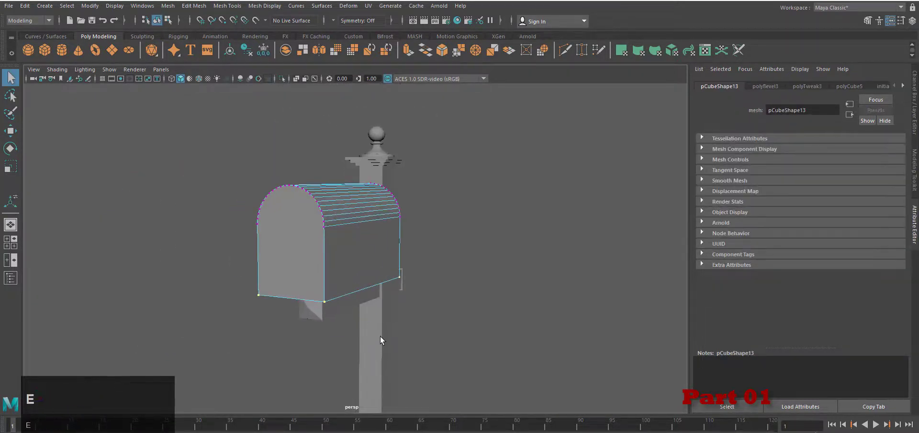
pyautogui.press('w')
pyautogui.moveTo(336, 241); pyautogui.dragTo(335, 231)
pyautogui.moveTo(365, 212); pyautogui.dragTo(413, 198, button='right')
pyautogui.keyDown('alt'); pyautogui.moveTo(390, 221); pyautogui.dragTo(321, 202); pyautogui.keyUp('alt')
pyautogui.click(479, 287)
pyautogui.keyDown('alt'); pyautogui.moveTo(383, 307); pyautogui.dragTo(437, 330); pyautogui.keyUp('alt')
pyautogui.hotkey('ctrl', 's')
# Step: Show the grid in the top view and insert edge loops around the mailbox body near its middle and close to both ends
pyautogui.scroll(-4, 472, 316)
pyautogui.click(335, 248)
pyautogui.scroll(6, 361, 357)
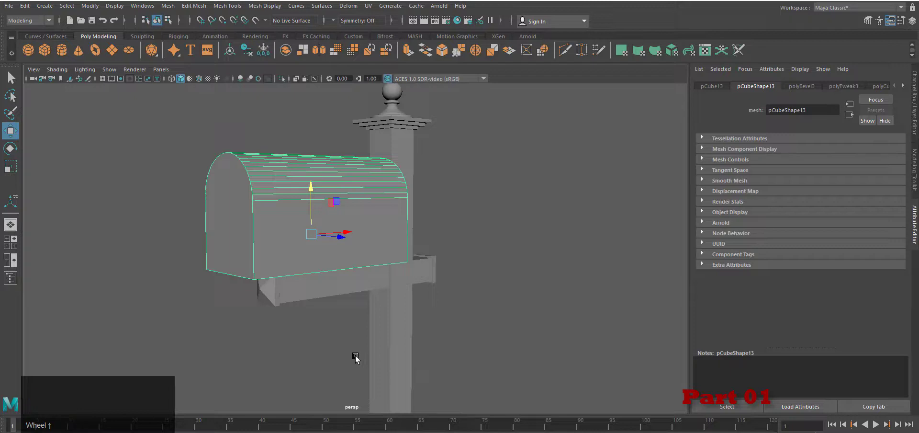
pyautogui.keyDown('alt'); pyautogui.moveTo(356, 357); pyautogui.dragTo(314, 365); pyautogui.keyUp('alt')
pyautogui.press('space')
pyautogui.moveTo(415, 335); pyautogui.dragTo(414, 310, button='right')
pyautogui.scroll(3, 414, 310)
pyautogui.keyDown('alt'); pyautogui.moveTo(330, 306); pyautogui.dragTo(425, 302, button='middle'); pyautogui.keyUp('alt')
pyautogui.scroll(3, 426, 302)
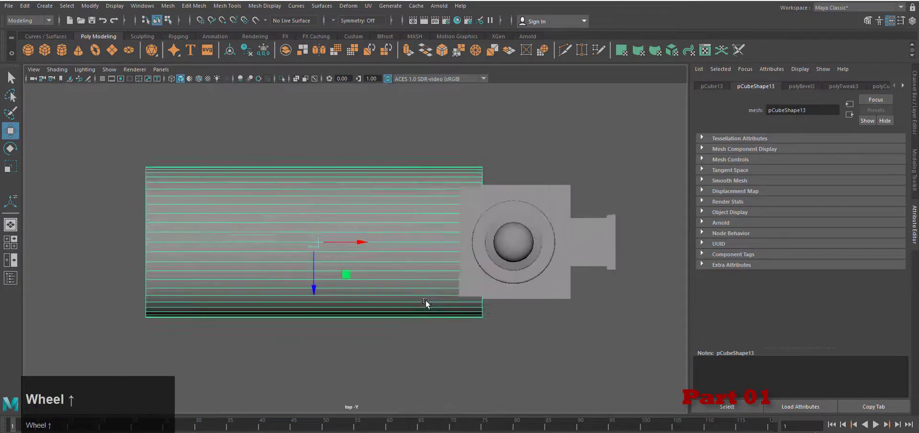
pyautogui.keyDown('alt'); pyautogui.moveTo(383, 264); pyautogui.dragTo(401, 268, button='middle'); pyautogui.keyUp('alt')
pyautogui.click(103, 79)
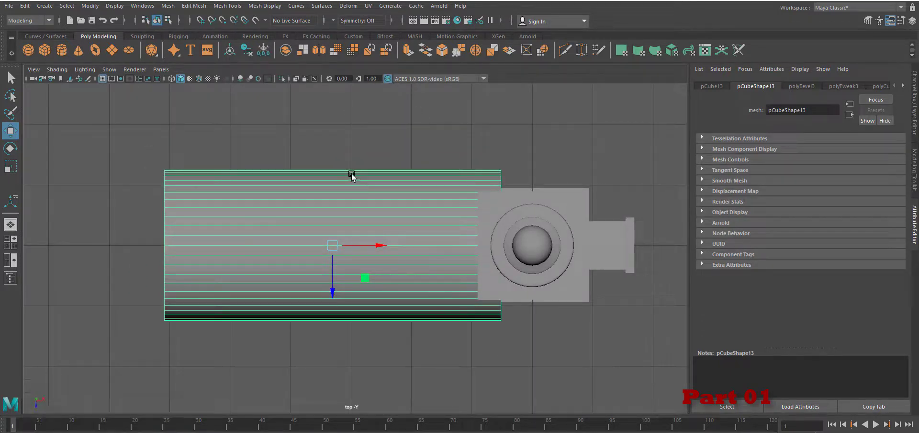
pyautogui.click(227, 6)
pyautogui.click(240, 71)
pyautogui.moveTo(341, 211); pyautogui.dragTo(343, 211)
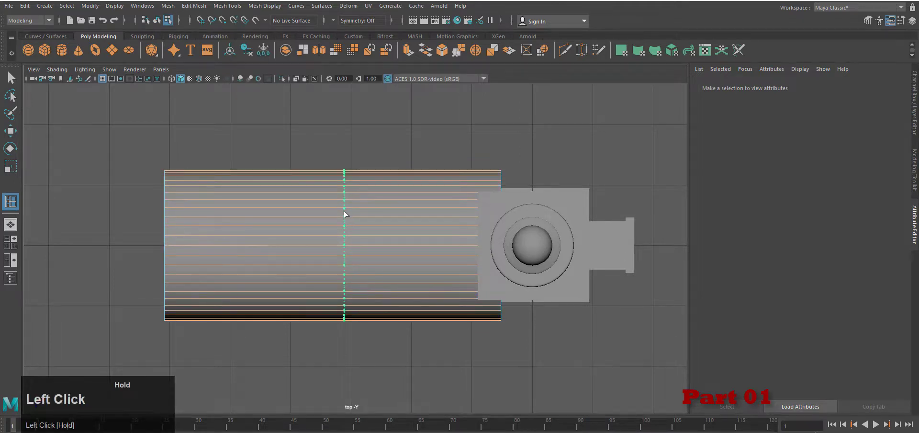
pyautogui.moveTo(346, 213); pyautogui.dragTo(344, 213)
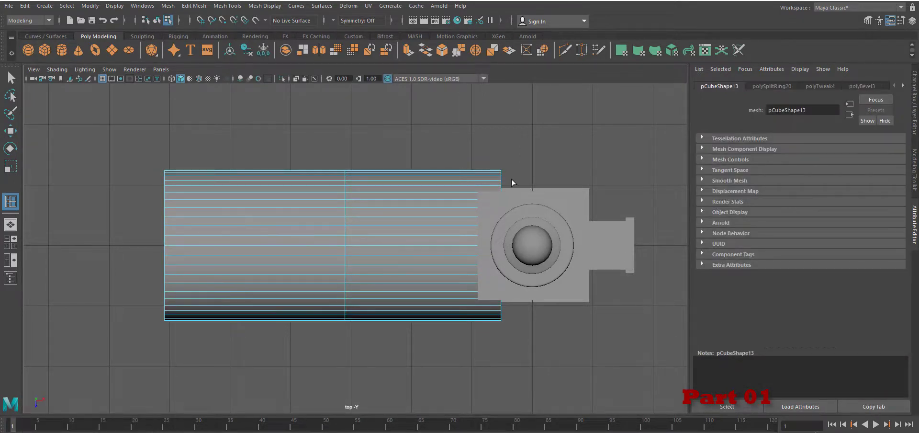
pyautogui.moveTo(498, 180); pyautogui.dragTo(495, 181)
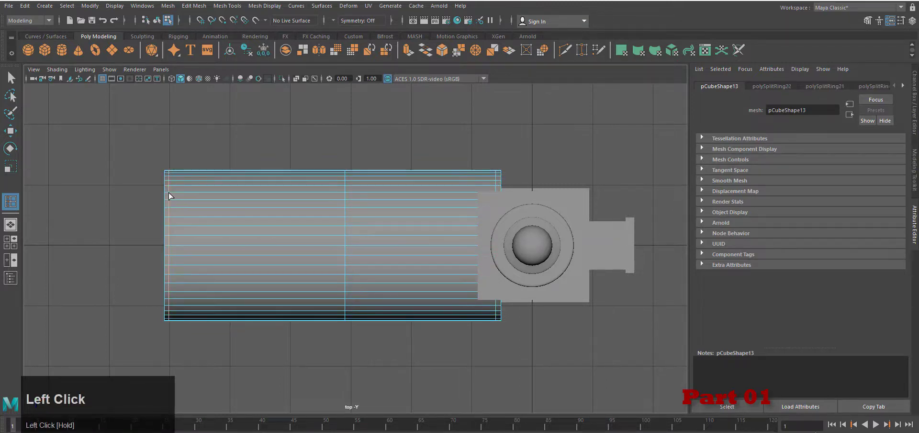
# Step: Bevel the middle edge loop with a fraction of about 0.7 and shift the resulting front loop slightly toward the mailbox front
pyautogui.moveTo(349, 222); pyautogui.dragTo(349, 222, button='right')
pyautogui.click(441, 50)
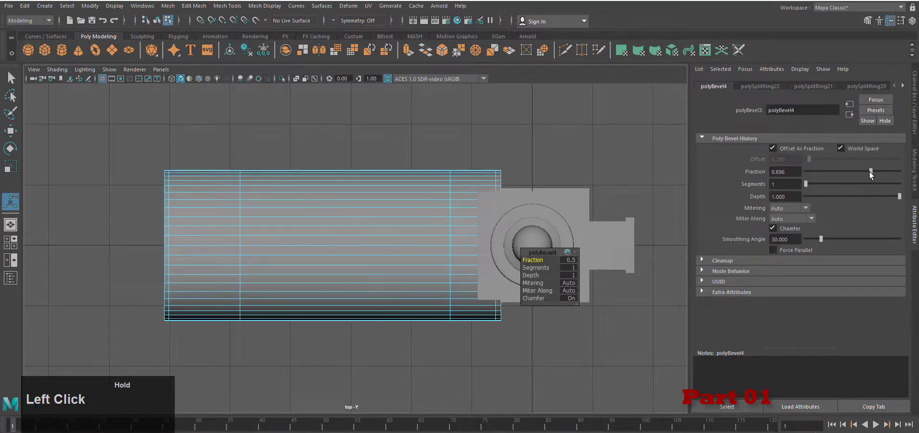
pyautogui.moveTo(289, 236); pyautogui.dragTo(289, 209, button='right')
pyautogui.doubleClick(241, 222)
pyautogui.press('w')
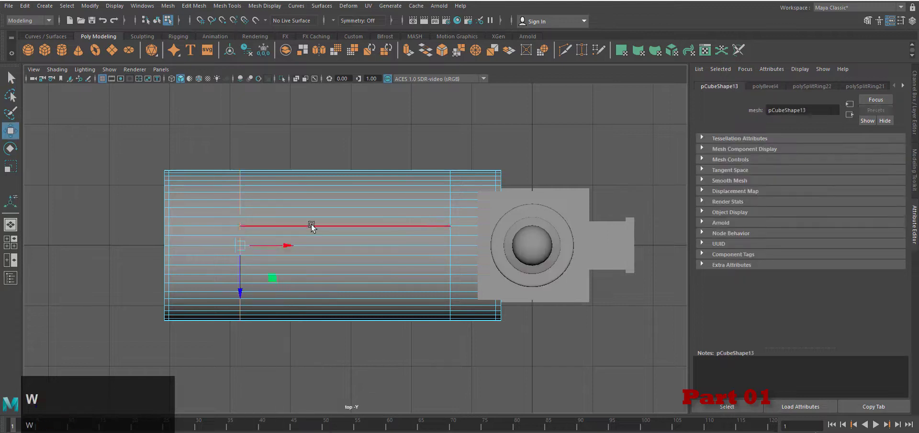
pyautogui.moveTo(286, 247); pyautogui.dragTo(279, 248)
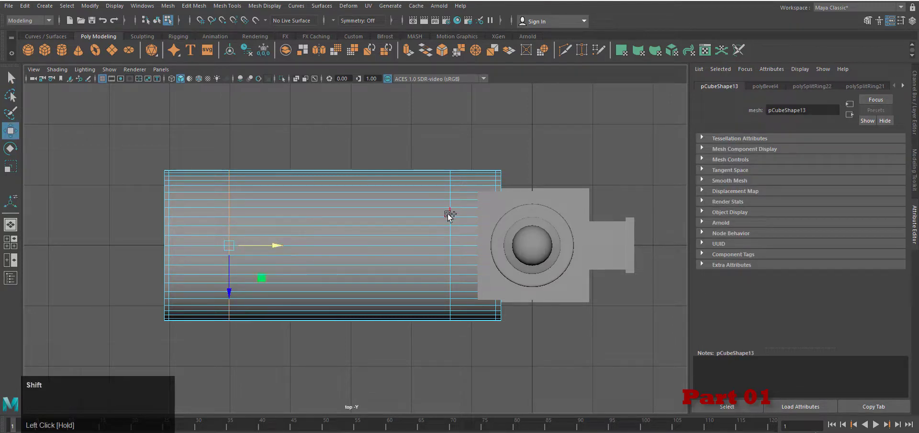
# Step: Bevel the two inner edge loops with a fraction of about 0.062 to form narrow strips around the body
pyautogui.click(441, 50)
pyautogui.moveTo(819, 172); pyautogui.dragTo(812, 183)
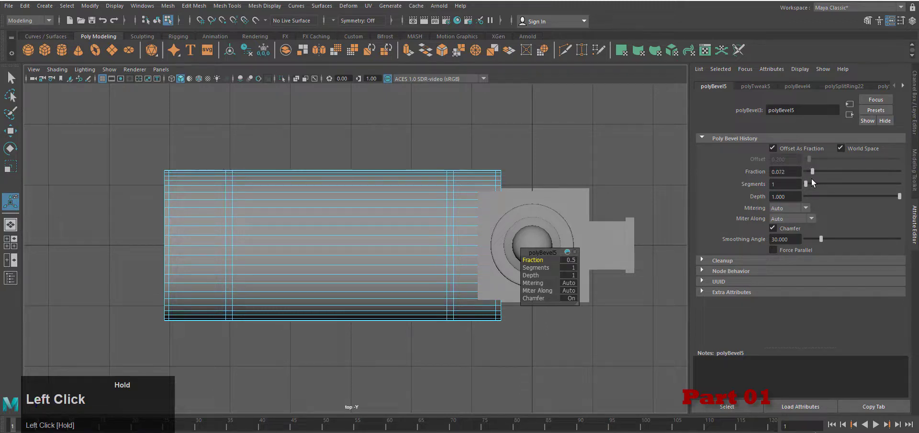
pyautogui.press('space')
pyautogui.moveTo(359, 308); pyautogui.dragTo(361, 273, button='right')
pyautogui.keyDown('alt'); pyautogui.moveTo(460, 326); pyautogui.dragTo(433, 333); pyautogui.keyUp('alt')
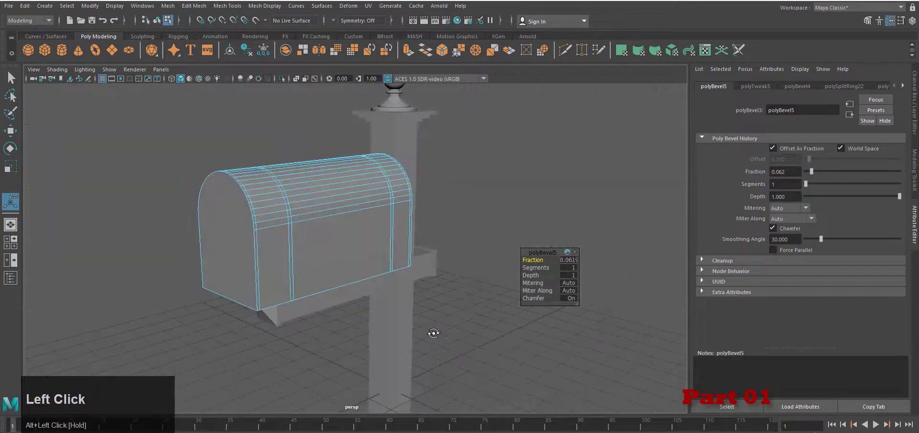
# Step: Extrude the four narrow face loops around the mailbox body outward into raised bands, and save the scene
pyautogui.keyDown('alt'); pyautogui.moveTo(425, 334); pyautogui.dragTo(301, 359); pyautogui.keyUp('alt')
pyautogui.keyDown('shift'); pyautogui.click(272, 222); pyautogui.keyUp('shift')
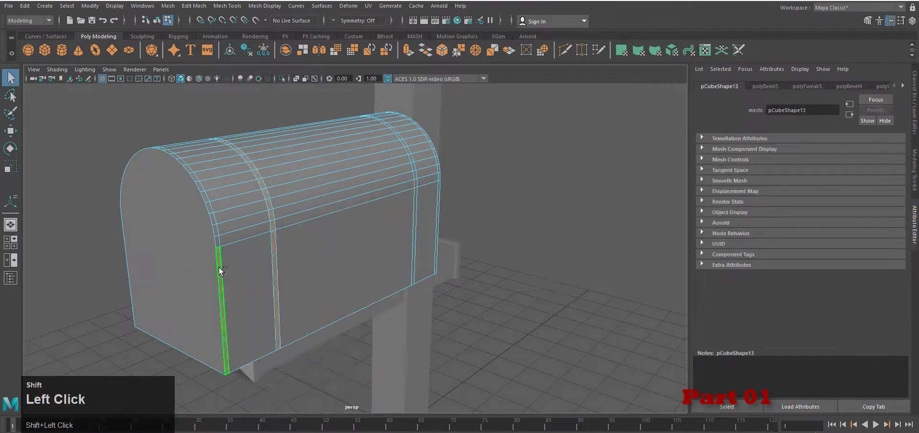
pyautogui.keyDown('alt'); pyautogui.moveTo(416, 180); pyautogui.dragTo(444, 222, button='right'); pyautogui.keyUp('alt')
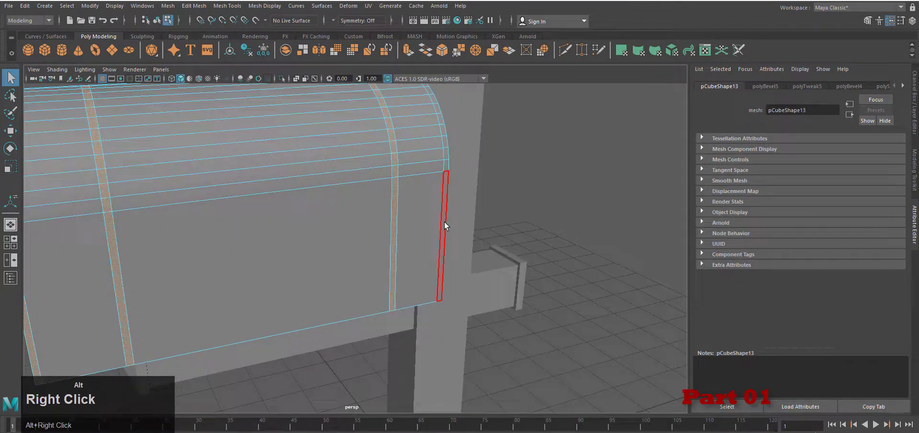
pyautogui.keyDown('shift'); pyautogui.doubleClick(446, 166); pyautogui.keyUp('shift')
pyautogui.keyDown('alt'); pyautogui.moveTo(373, 268); pyautogui.dragTo(421, 283); pyautogui.keyUp('alt')
pyautogui.keyDown('alt'); pyautogui.moveTo(411, 288); pyautogui.dragTo(328, 302, button='right'); pyautogui.keyUp('alt')
pyautogui.click(408, 49)
pyautogui.moveTo(313, 337); pyautogui.dragTo(316, 340)
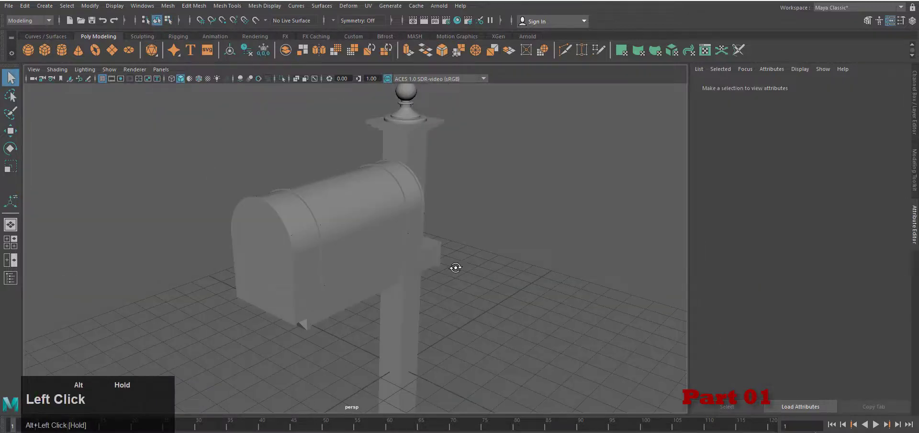
pyautogui.hotkey('ctrl', 's')
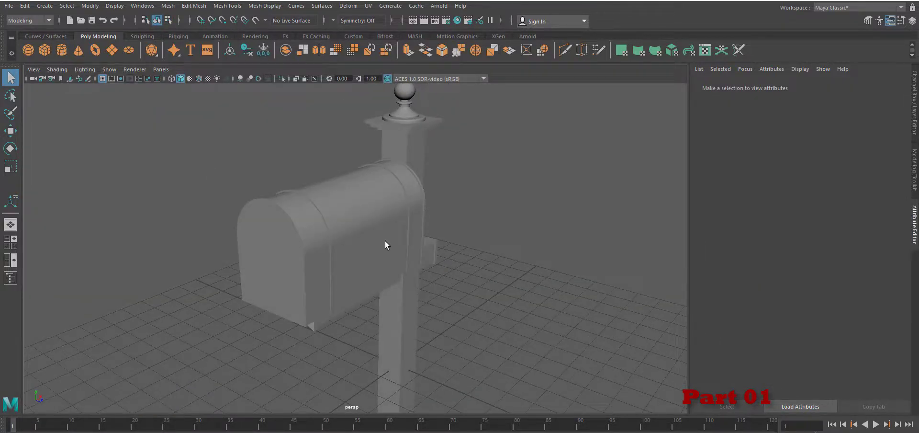
# Step: Duplicate the mailbox's arched front face as a separate object and select it
pyautogui.scroll(3, 335, 251)
pyautogui.click(272, 263)
pyautogui.scroll(2, 278, 266)
pyautogui.keyDown('alt'); pyautogui.moveTo(285, 270); pyautogui.dragTo(308, 305, button='middle'); pyautogui.keyUp('alt')
pyautogui.moveTo(308, 235); pyautogui.dragTo(305, 261, button='right')
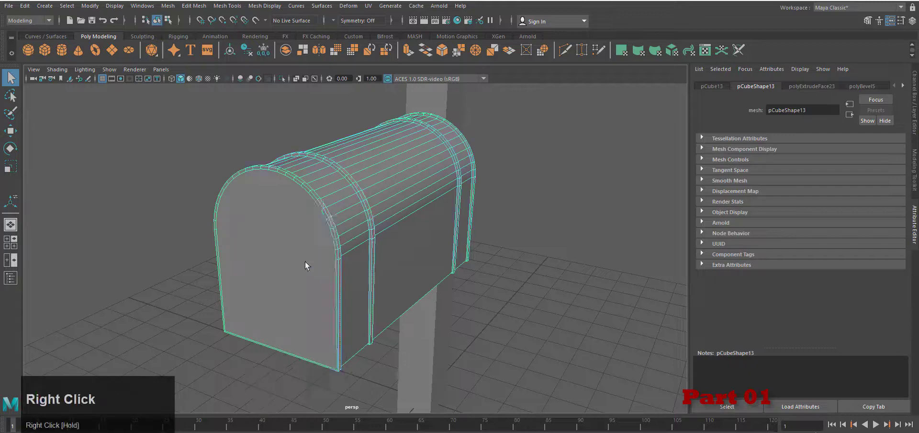
pyautogui.click(287, 309)
pyautogui.scroll(1, 283, 329)
pyautogui.keyDown('alt'); pyautogui.moveTo(288, 329); pyautogui.dragTo(301, 329, button='middle'); pyautogui.keyUp('alt')
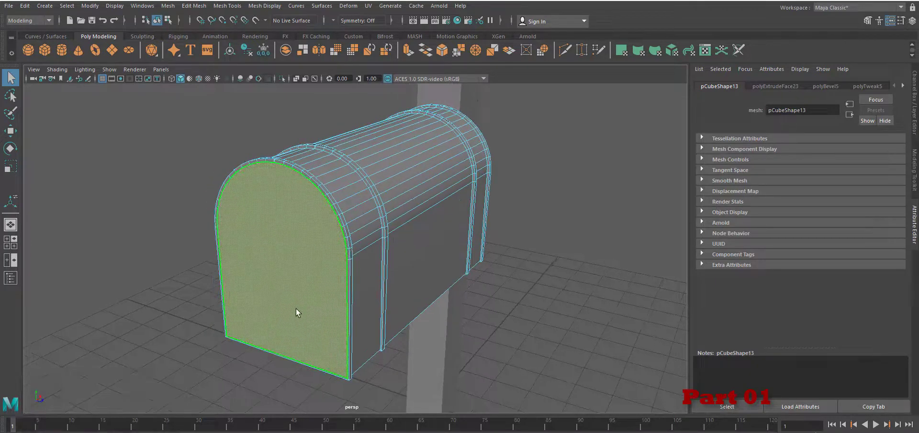
pyautogui.keyDown('alt'); pyautogui.moveTo(296, 309); pyautogui.dragTo(300, 315, button='right'); pyautogui.keyUp('alt')
pyautogui.click(185, 6)
pyautogui.click(238, 264)
pyautogui.keyDown('alt'); pyautogui.moveTo(335, 330); pyautogui.dragTo(293, 331); pyautogui.keyUp('alt')
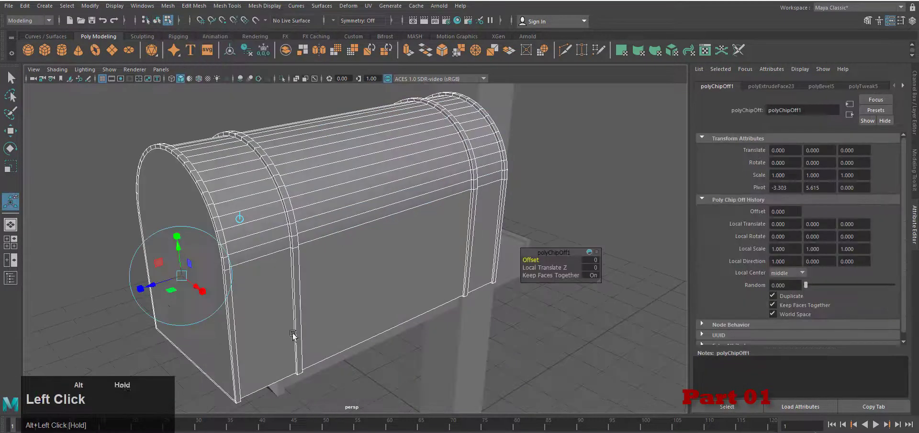
pyautogui.moveTo(164, 189); pyautogui.dragTo(209, 176, button='right')
pyautogui.click(198, 273)
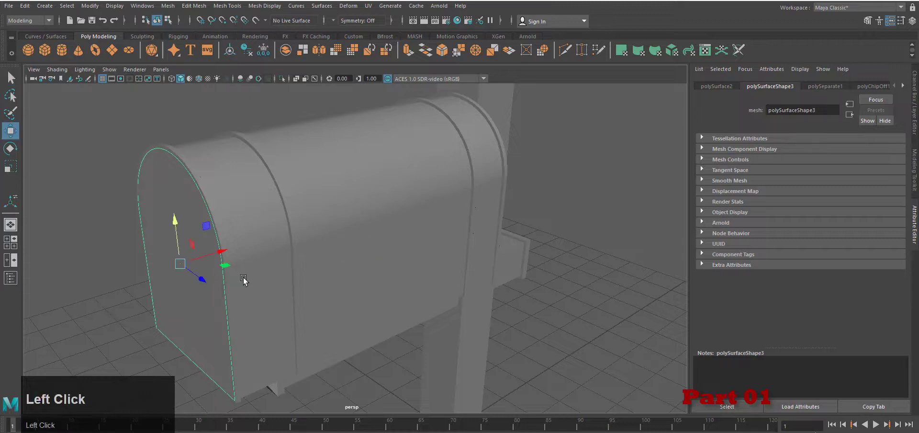
# Step: Move the duplicated front face slightly away from the body and scale it up a little to overlap the mailbox edge
pyautogui.moveTo(223, 252); pyautogui.dragTo(218, 253)
pyautogui.keyDown('alt'); pyautogui.moveTo(268, 333); pyautogui.dragTo(324, 343); pyautogui.keyUp('alt')
pyautogui.keyDown('alt'); pyautogui.moveTo(324, 343); pyautogui.dragTo(317, 344, button='right'); pyautogui.keyUp('alt')
pyautogui.keyDown('alt'); pyautogui.moveTo(318, 343); pyautogui.dragTo(305, 341); pyautogui.keyUp('alt')
pyautogui.press('r')
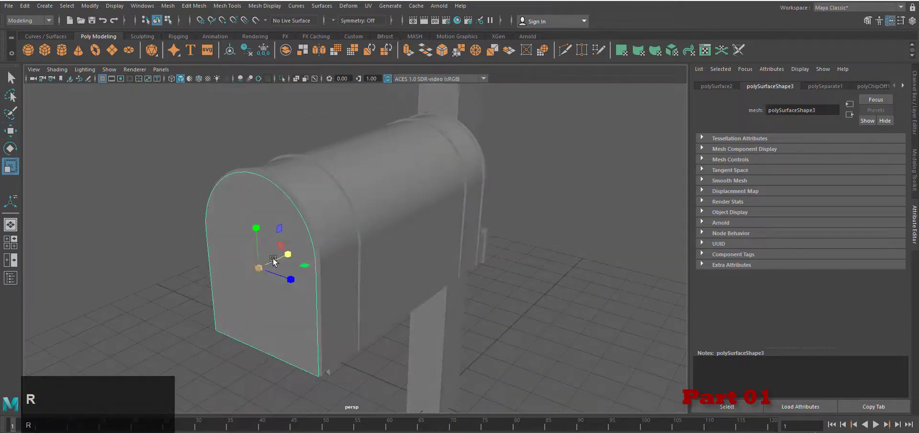
pyautogui.moveTo(266, 270); pyautogui.dragTo(267, 271)
pyautogui.keyDown('alt'); pyautogui.moveTo(314, 328); pyautogui.dragTo(235, 317); pyautogui.keyUp('alt')
pyautogui.moveTo(160, 187); pyautogui.dragTo(165, 187)
pyautogui.keyDown('alt'); pyautogui.moveTo(211, 289); pyautogui.dragTo(249, 290); pyautogui.keyUp('alt')
pyautogui.keyDown('alt'); pyautogui.moveTo(250, 290); pyautogui.dragTo(279, 328, button='right'); pyautogui.keyUp('alt')
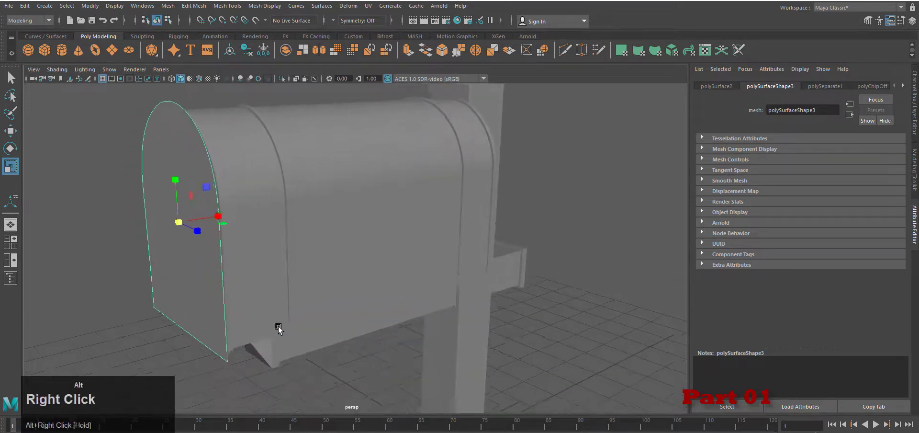
# Step: Extrude the arched front panel outward to give the mailbox door thickness, and return to object selection
pyautogui.keyDown('alt'); pyautogui.moveTo(279, 328); pyautogui.dragTo(287, 331); pyautogui.keyUp('alt')
pyautogui.keyDown('alt'); pyautogui.moveTo(288, 331); pyautogui.dragTo(340, 307, button='middle'); pyautogui.keyUp('alt')
pyautogui.click(407, 53)
pyautogui.moveTo(179, 256); pyautogui.dragTo(173, 257)
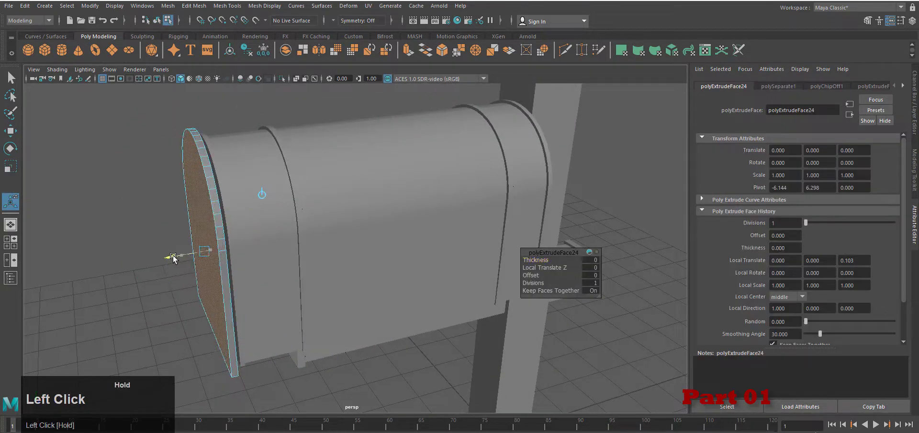
pyautogui.moveTo(196, 176); pyautogui.dragTo(229, 153, button='right')
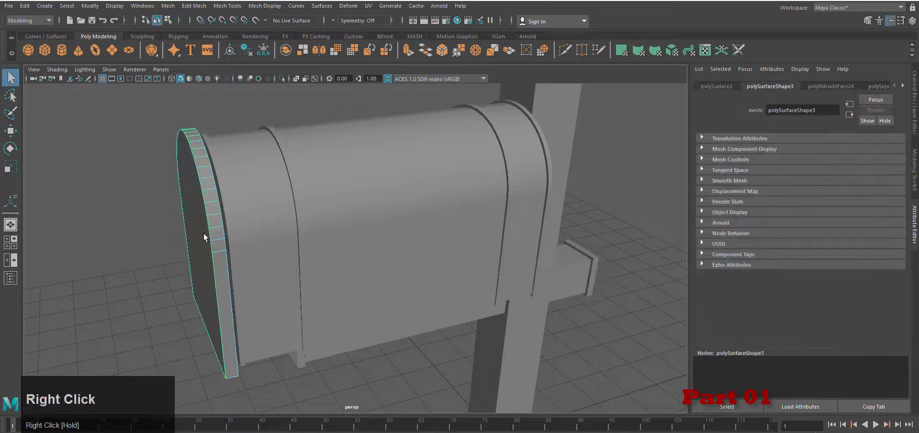
# Step: Adjust the door panel's position at the mailbox front and clear the selection
pyautogui.press('w')
pyautogui.moveTo(251, 234); pyautogui.dragTo(258, 106)
pyautogui.click(297, 275)
pyautogui.click(221, 211)
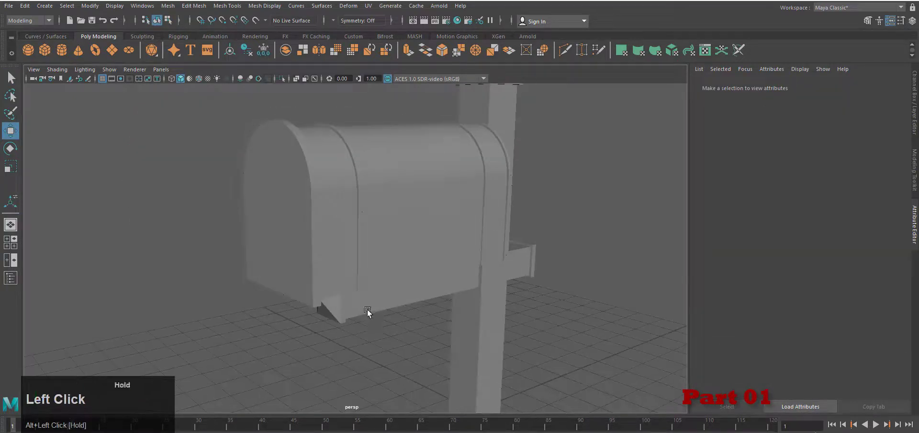
# Step: Duplicate the rectangular trim frame on the post base and move the copy up beside the mailbox
pyautogui.scroll(-2, 431, 336)
pyautogui.moveTo(432, 336); pyautogui.dragTo(416, 335, button='middle')
pyautogui.click(416, 345)
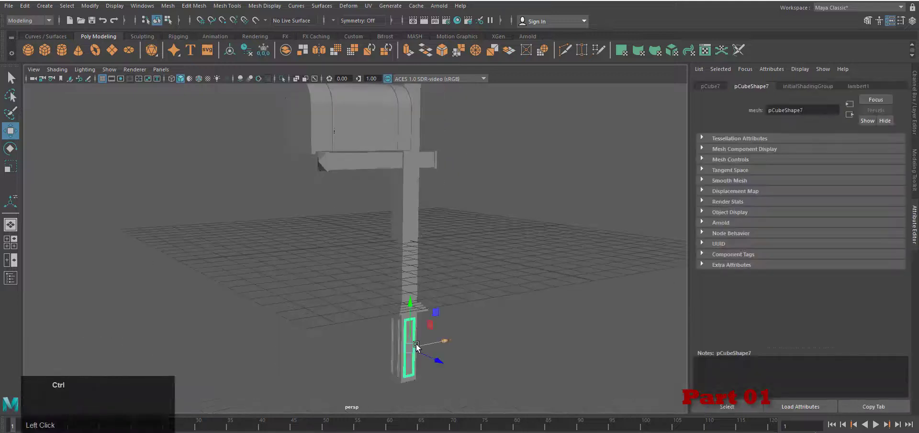
pyautogui.moveTo(401, 193); pyautogui.dragTo(401, 86)
pyautogui.scroll(-3, 445, 256)
pyautogui.keyDown('alt'); pyautogui.moveTo(448, 262); pyautogui.dragTo(445, 282); pyautogui.keyUp('alt')
pyautogui.moveTo(436, 171); pyautogui.dragTo(407, 181)
pyautogui.press('space')
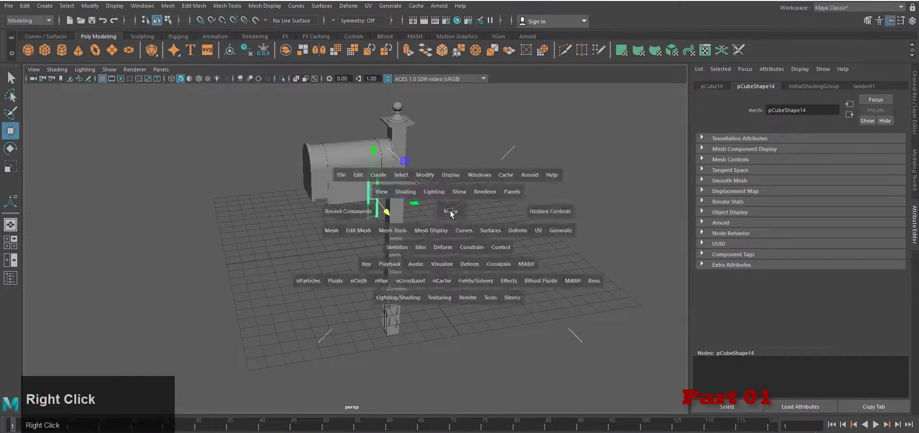
pyautogui.moveTo(451, 213); pyautogui.dragTo(443, 251, button='right')
# Step: Reshape the copied frame's vertices into a wide rectangle filling the mailbox's flat side between the two inner bands
pyautogui.scroll(-3, 420, 272)
pyautogui.scroll(3, 419, 272)
pyautogui.middleClick(332, 204)
pyautogui.keyDown('alt'); pyautogui.moveTo(332, 205); pyautogui.dragTo(421, 327, button='right'); pyautogui.keyUp('alt')
pyautogui.moveTo(388, 244); pyautogui.dragTo(402, 235)
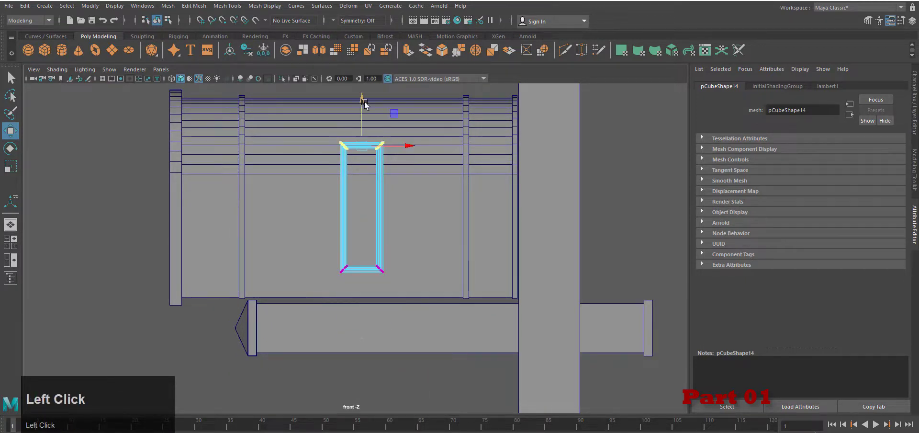
pyautogui.moveTo(432, 227); pyautogui.dragTo(498, 235)
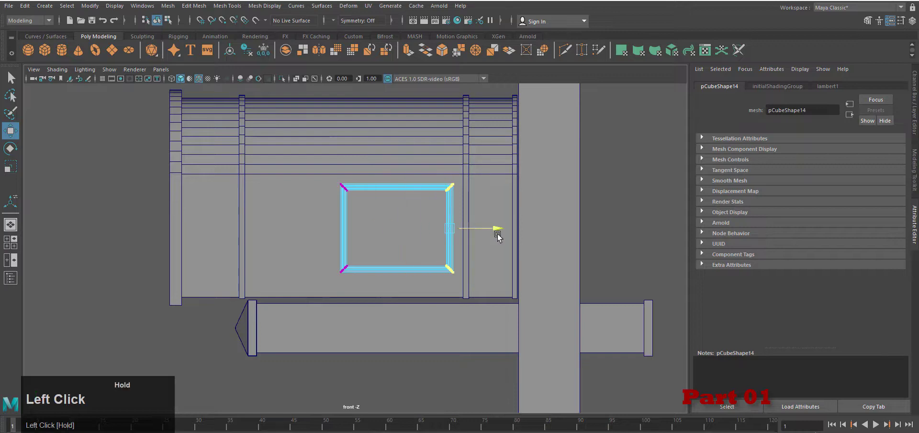
pyautogui.moveTo(387, 229); pyautogui.dragTo(302, 230)
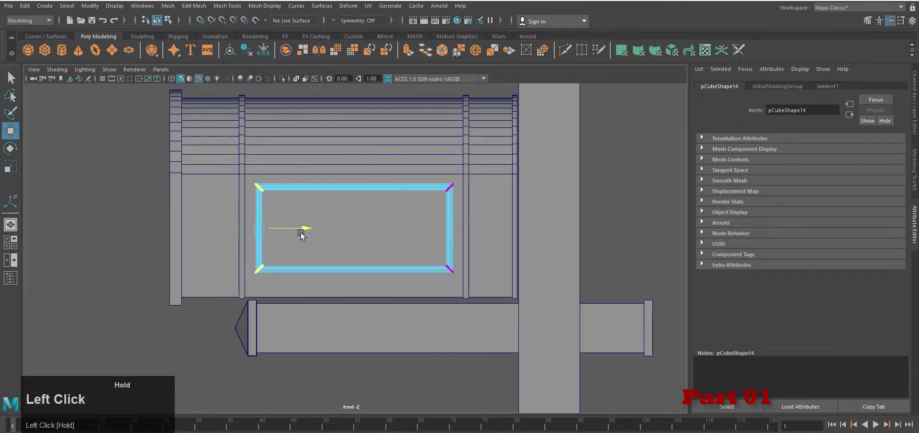
pyautogui.moveTo(458, 297); pyautogui.dragTo(462, 297)
pyautogui.moveTo(354, 230); pyautogui.dragTo(353, 234)
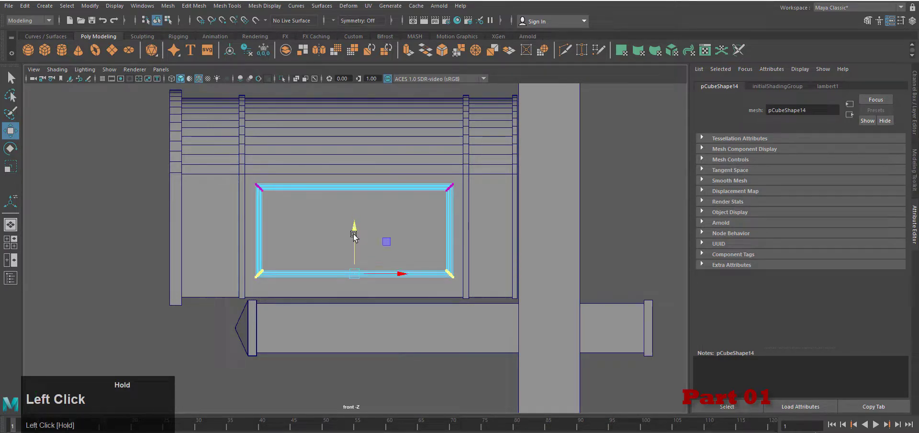
# Step: Seat the widened trim frame against the mailbox's flat side and clear the selection
pyautogui.press('space')
pyautogui.moveTo(425, 263); pyautogui.dragTo(427, 291, button='right')
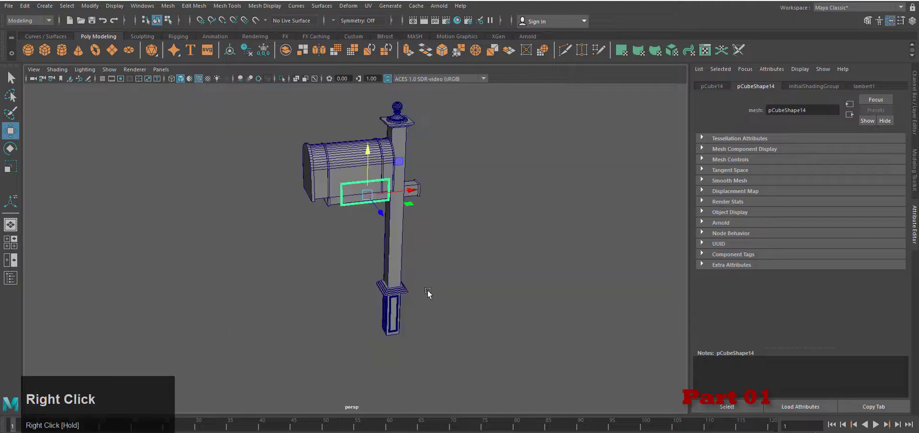
pyautogui.press('f')
pyautogui.keyDown('alt'); pyautogui.moveTo(409, 311); pyautogui.dragTo(443, 321); pyautogui.keyUp('alt')
pyautogui.moveTo(388, 270); pyautogui.dragTo(394, 299)
pyautogui.press('f')
pyautogui.keyDown('alt'); pyautogui.moveTo(393, 300); pyautogui.dragTo(403, 283, button='middle'); pyautogui.keyUp('alt')
pyautogui.moveTo(441, 264); pyautogui.dragTo(443, 266)
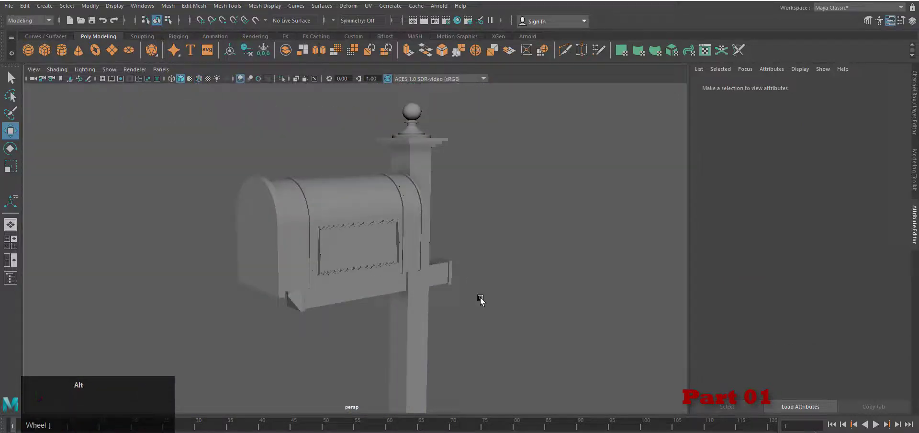
# Step: Duplicate the side trim frame, rotate the copy to face the other way, and move it onto the mailbox's opposite side
pyautogui.keyDown('alt'); pyautogui.moveTo(480, 302); pyautogui.dragTo(409, 306, button='right'); pyautogui.keyUp('alt')
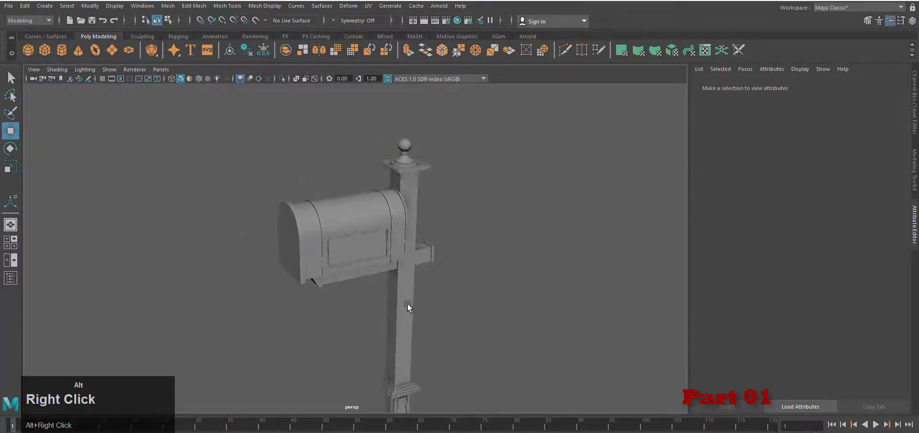
pyautogui.keyDown('alt'); pyautogui.moveTo(408, 306); pyautogui.dragTo(431, 253); pyautogui.keyUp('alt')
pyautogui.keyDown('alt'); pyautogui.moveTo(430, 252); pyautogui.dragTo(397, 323, button='middle'); pyautogui.keyUp('alt')
pyautogui.click(377, 288)
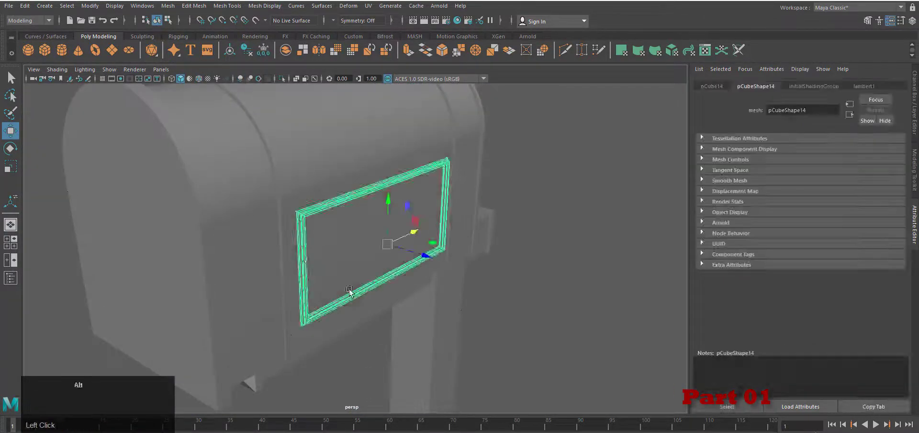
pyautogui.press('e')
pyautogui.moveTo(417, 262); pyautogui.dragTo(355, 266)
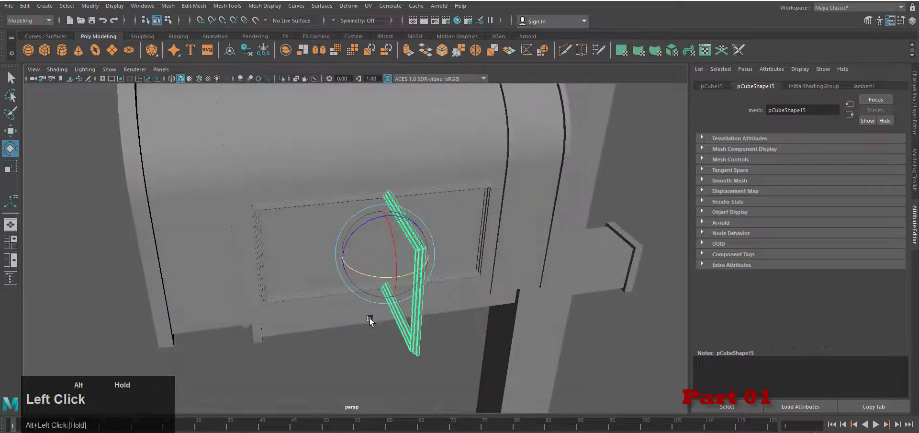
pyautogui.moveTo(379, 308); pyautogui.dragTo(322, 266)
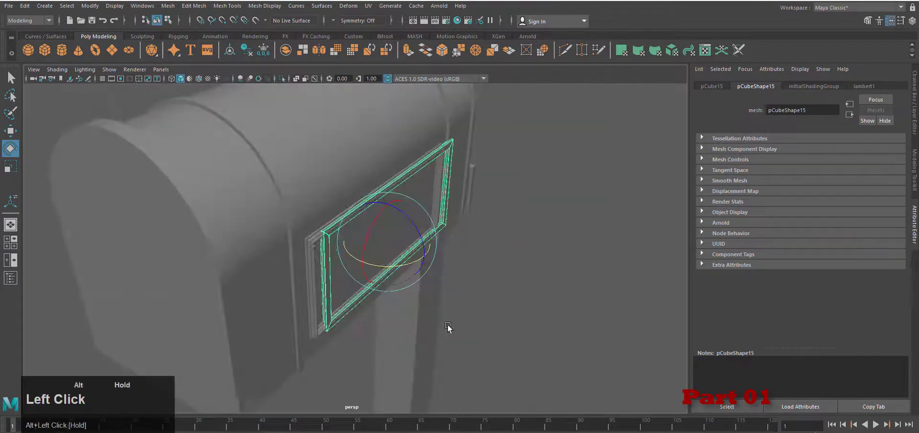
pyautogui.press('w')
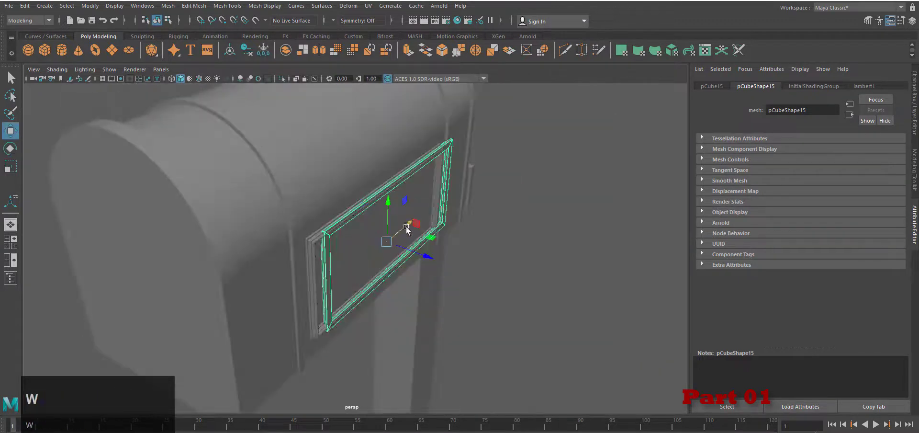
pyautogui.moveTo(389, 242); pyautogui.dragTo(399, 234)
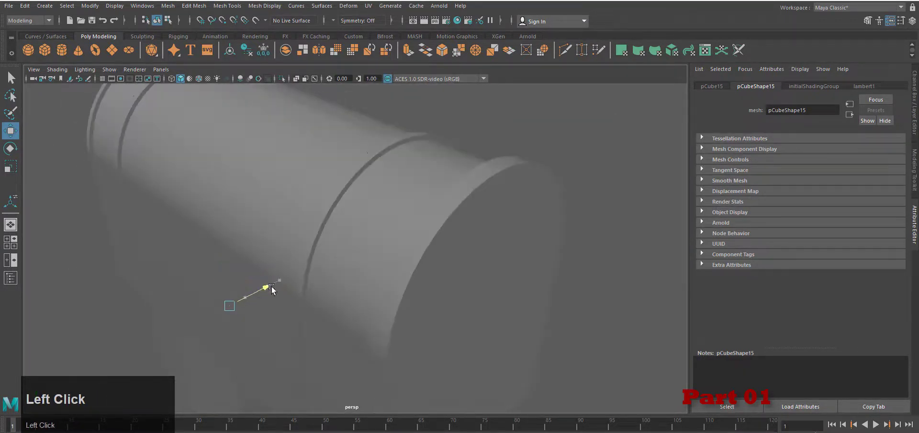
pyautogui.moveTo(271, 290); pyautogui.dragTo(258, 301)
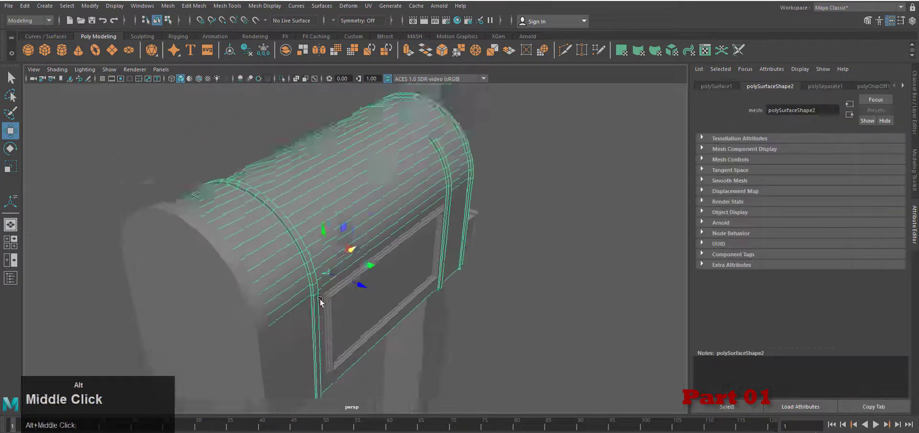
# Step: Extrude the curved roof faces between the two inner bands with Keep Faces Together off
pyautogui.keyDown('alt'); pyautogui.moveTo(318, 301); pyautogui.dragTo(351, 316); pyautogui.keyUp('alt')
pyautogui.moveTo(381, 211); pyautogui.dragTo(383, 182, button='right')
pyautogui.click(384, 243)
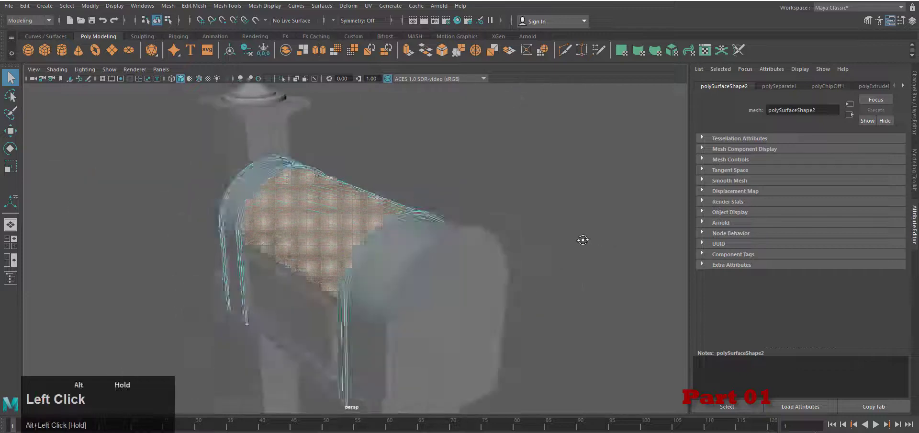
pyautogui.keyDown('alt'); pyautogui.moveTo(580, 240); pyautogui.dragTo(401, 283, button='right'); pyautogui.keyUp('alt')
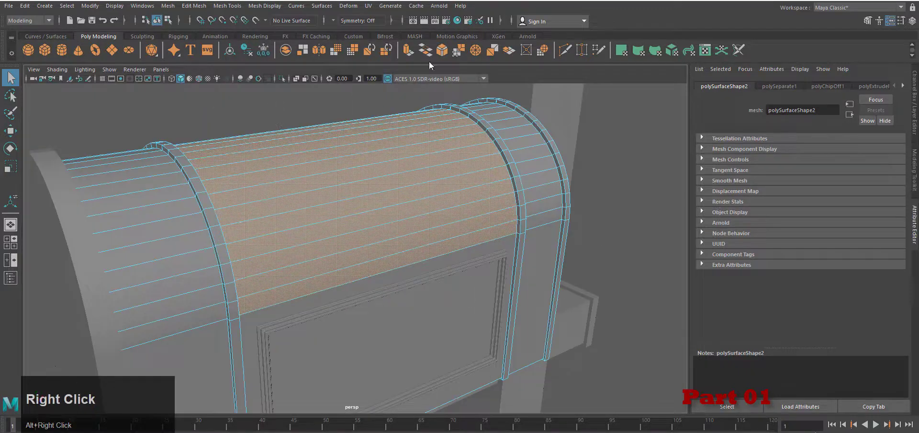
pyautogui.click(408, 50)
pyautogui.keyDown('alt'); pyautogui.moveTo(396, 287); pyautogui.dragTo(402, 363); pyautogui.keyUp('alt')
pyautogui.keyDown('alt'); pyautogui.moveTo(402, 364); pyautogui.dragTo(405, 313, button='middle'); pyautogui.keyUp('alt')
pyautogui.moveTo(532, 275)
pyautogui.mouseDown()
pyautogui.moveTo(572, 276)
pyautogui.moveTo(518, 276)
pyautogui.mouseUp()
pyautogui.click(592, 291)
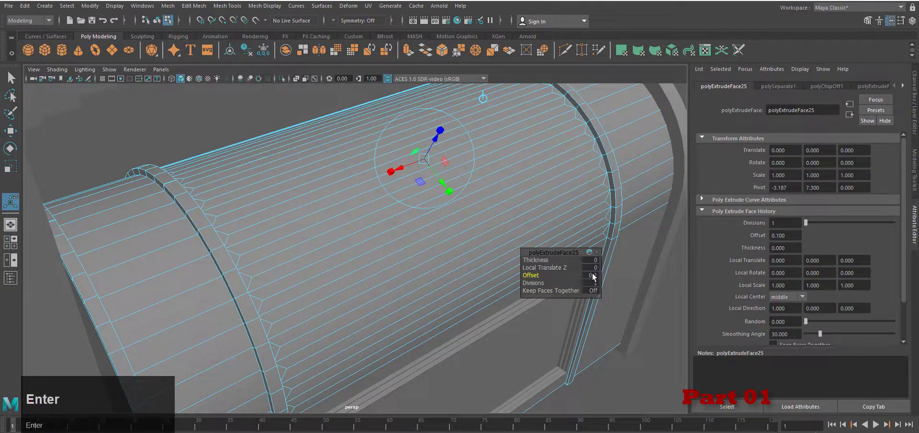
# Step: Try offsets of 0.05 and 0.07 on the roof face extrusion, and set the offset to 0.04
pyautogui.click(592, 276)
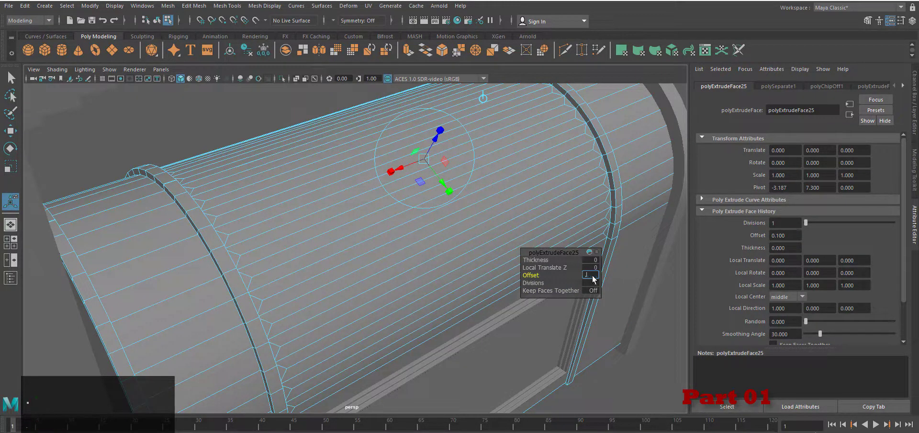
pyautogui.write('.05')
pyautogui.press('Return')
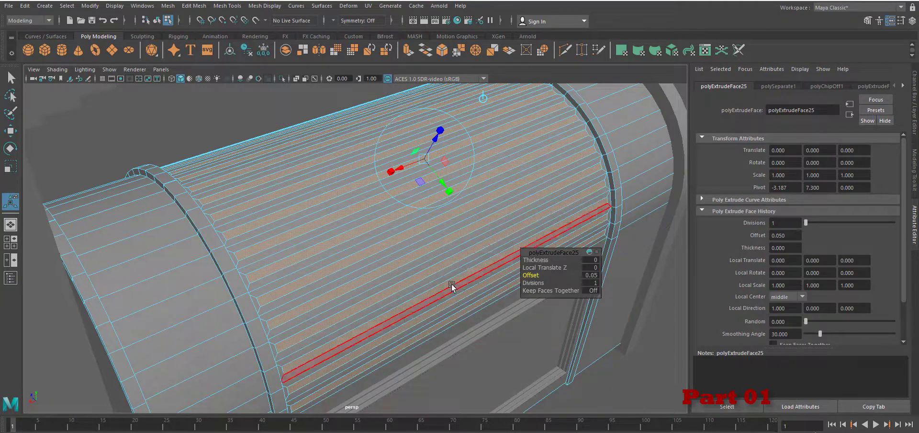
pyautogui.click(593, 275)
pyautogui.write('.07')
pyautogui.press('Return')
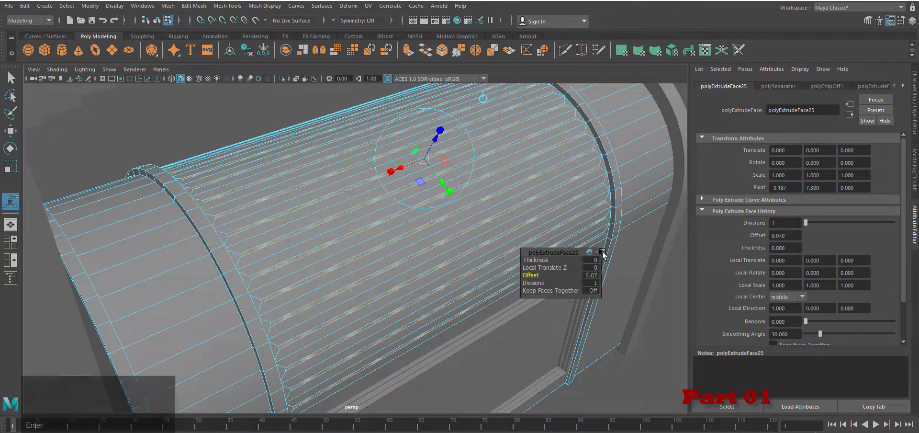
pyautogui.click(590, 275)
pyautogui.write('.04')
pyautogui.press('Return')
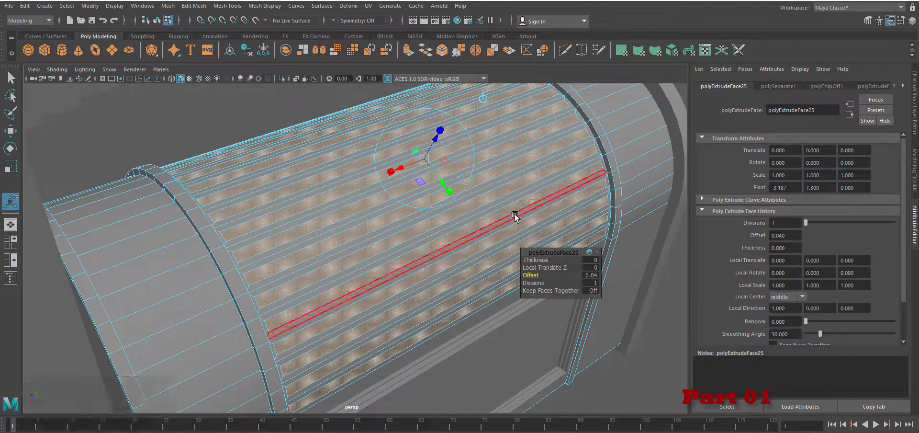
# Step: Extrude the inset roof strips outward by about 0.026 to form raised ribs
pyautogui.keyDown('alt'); pyautogui.moveTo(513, 213); pyautogui.dragTo(349, 299, button='right'); pyautogui.keyUp('alt')
pyautogui.keyDown('alt'); pyautogui.moveTo(349, 299); pyautogui.dragTo(484, 248); pyautogui.keyUp('alt')
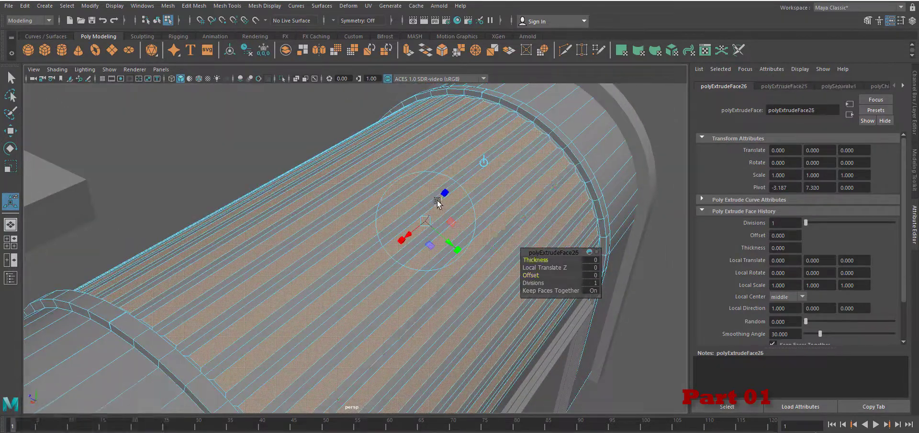
pyautogui.moveTo(443, 194); pyautogui.dragTo(445, 213)
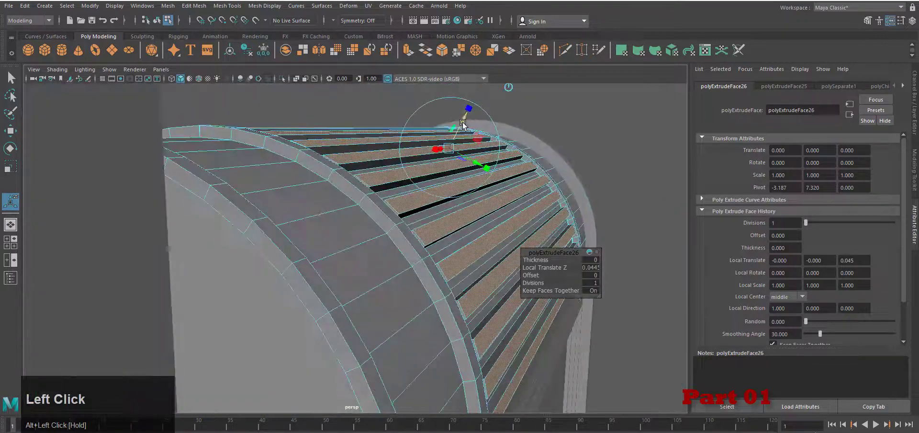
pyautogui.moveTo(465, 122); pyautogui.dragTo(461, 126)
pyautogui.scroll(-5, 474, 268)
pyautogui.keyDown('alt'); pyautogui.moveTo(478, 287); pyautogui.dragTo(383, 331); pyautogui.keyUp('alt')
pyautogui.keyDown('alt'); pyautogui.scroll(6, 384, 331); pyautogui.keyUp('alt')
# Step: Scale the raised roof ribs slightly and return to object selection
pyautogui.press('r')
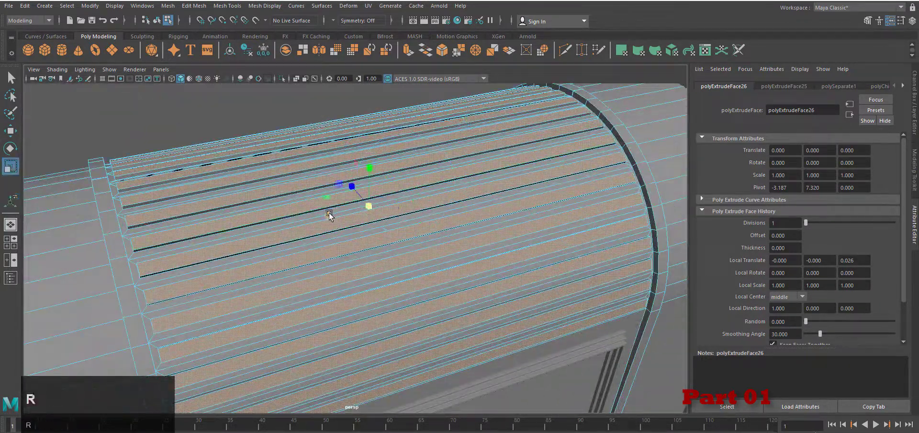
pyautogui.moveTo(327, 214); pyautogui.dragTo(325, 215)
pyautogui.scroll(-5, 335, 229)
pyautogui.keyDown('alt'); pyautogui.moveTo(335, 240); pyautogui.dragTo(286, 120); pyautogui.keyUp('alt')
pyautogui.click(461, 135)
pyautogui.scroll(-5, 383, 215)
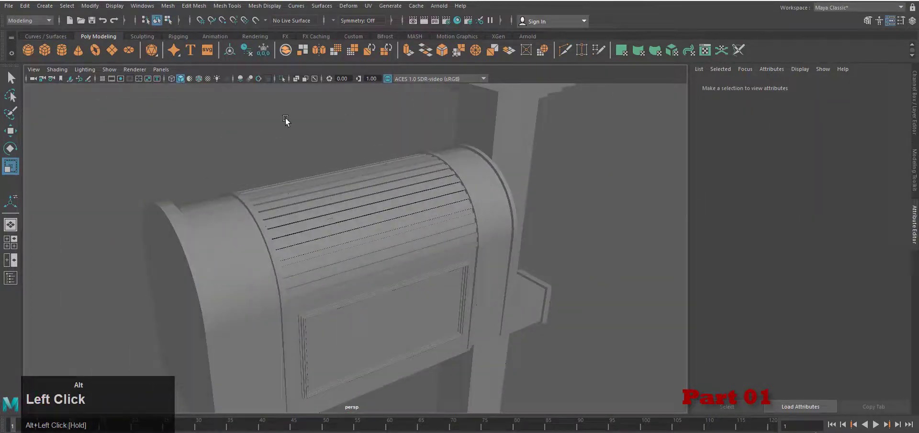
# Step: Preview the ribbed mailbox roof with ambient occlusion, and turn the effect off again
pyautogui.click(241, 79)
pyautogui.keyDown('alt'); pyautogui.moveTo(268, 229); pyautogui.dragTo(288, 211); pyautogui.keyUp('alt')
pyautogui.keyDown('alt'); pyautogui.moveTo(288, 239); pyautogui.dragTo(378, 280, button='right'); pyautogui.keyUp('alt')
pyautogui.keyDown('alt'); pyautogui.moveTo(379, 279); pyautogui.dragTo(363, 259); pyautogui.keyUp('alt')
pyautogui.click(240, 79)
# Step: Select the long outer edges of the lower roof ribs on the near side of the mailbox
pyautogui.click(353, 158)
pyautogui.keyDown('alt'); pyautogui.moveTo(306, 211); pyautogui.dragTo(407, 230); pyautogui.keyUp('alt')
pyautogui.scroll(4, 416, 240)
pyautogui.moveTo(421, 253); pyautogui.dragTo(421, 220, button='right')
pyautogui.click(426, 256)
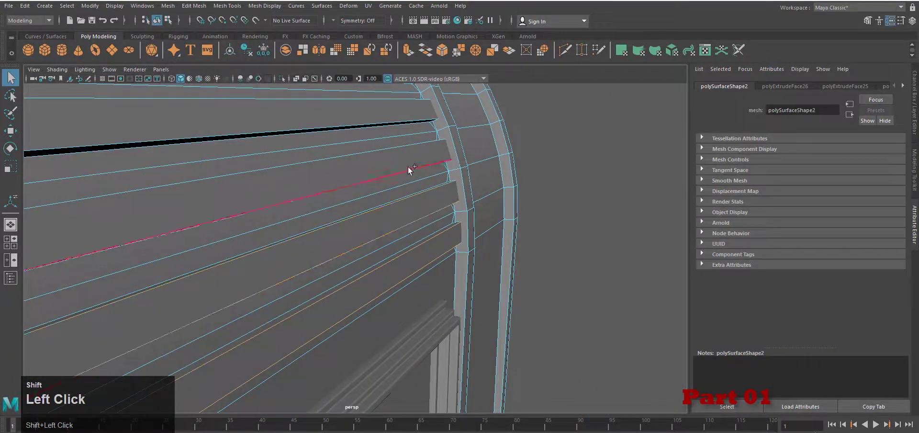
pyautogui.keyDown('alt'); pyautogui.moveTo(390, 121); pyautogui.dragTo(387, 161, button='middle'); pyautogui.keyUp('alt')
pyautogui.keyDown('shift'); pyautogui.click(387, 161); pyautogui.keyUp('shift')
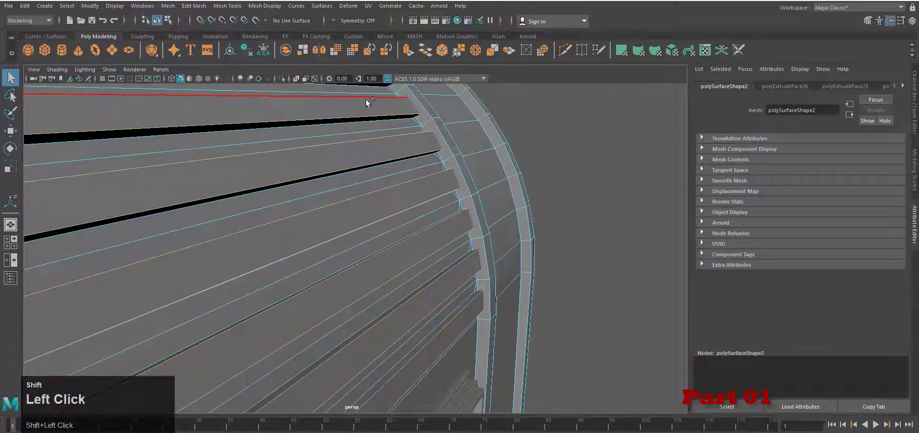
# Step: Extend the rib edge selection over the top of the roof and down the far side
pyautogui.keyDown('alt'); pyautogui.moveTo(368, 102); pyautogui.dragTo(399, 269, button='middle'); pyautogui.keyUp('alt')
pyautogui.keyDown('shift'); pyautogui.click(341, 150); pyautogui.keyUp('shift')
pyautogui.keyDown('alt'); pyautogui.moveTo(341, 150); pyautogui.dragTo(401, 203, button='middle'); pyautogui.keyUp('alt')
pyautogui.keyDown('alt'); pyautogui.moveTo(334, 212); pyautogui.dragTo(454, 246, button='right'); pyautogui.keyUp('alt')
pyautogui.keyDown('alt'); pyautogui.moveTo(457, 184); pyautogui.dragTo(463, 256, button='right'); pyautogui.keyUp('alt')
pyautogui.keyDown('alt'); pyautogui.moveTo(464, 257); pyautogui.dragTo(563, 158, button='middle'); pyautogui.keyUp('alt')
pyautogui.keyDown('alt'); pyautogui.moveTo(313, 258); pyautogui.dragTo(435, 244, button='middle'); pyautogui.keyUp('alt')
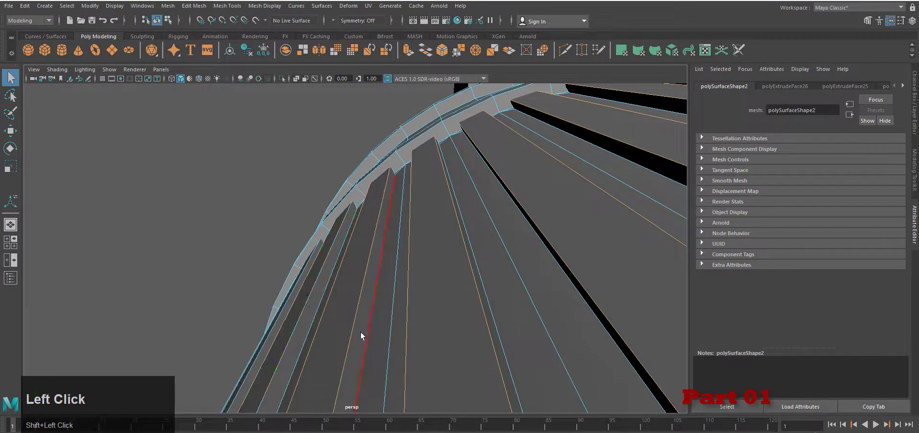
pyautogui.keyDown('alt'); pyautogui.moveTo(360, 333); pyautogui.dragTo(463, 251, button='middle'); pyautogui.keyUp('alt')
# Step: Bevel the selected rib edges with a fraction of 0.222 and clear the selection
pyautogui.click(480, 179)
pyautogui.click(441, 50)
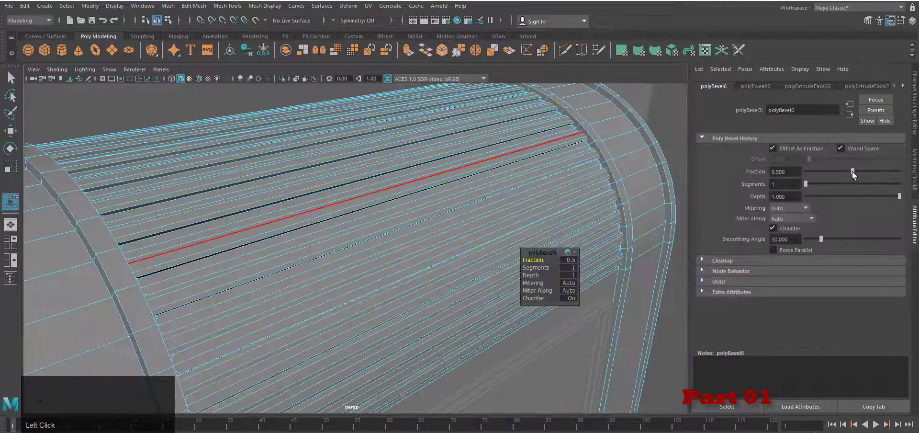
pyautogui.keyDown('alt'); pyautogui.moveTo(522, 201); pyautogui.dragTo(588, 201, button='right'); pyautogui.keyUp('alt')
pyautogui.moveTo(852, 172); pyautogui.dragTo(826, 173)
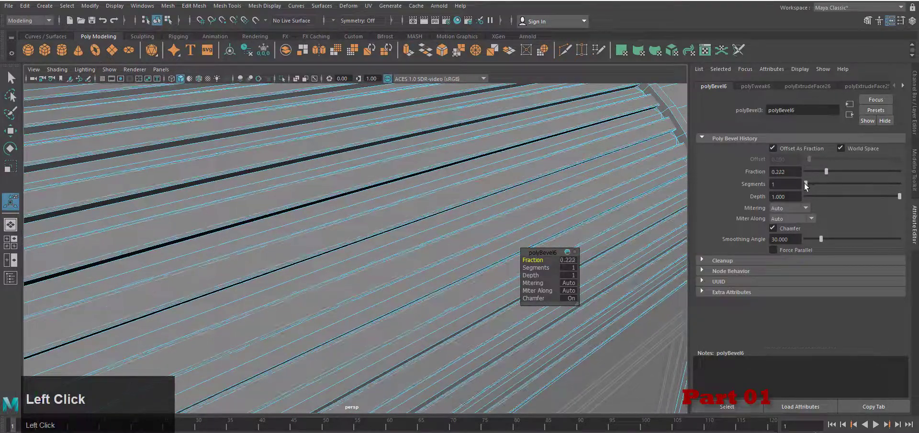
pyautogui.click(542, 214)
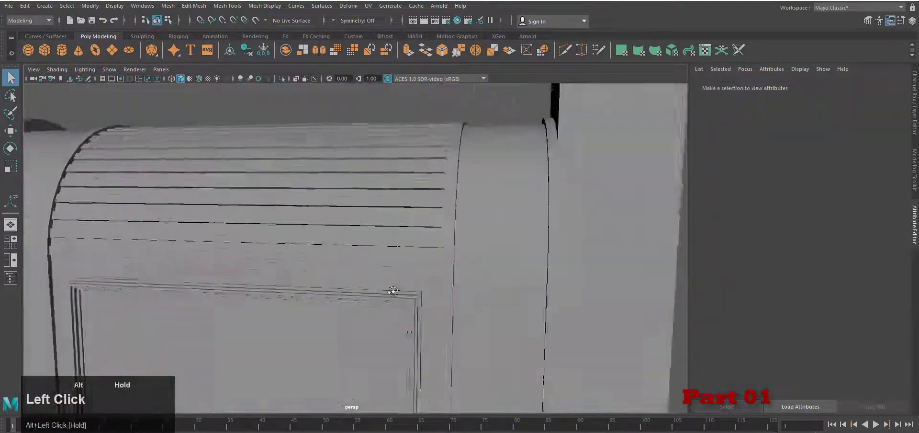
# Step: Examine the whole mailbox and post from several angles with ambient occlusion turned on
pyautogui.keyDown('alt'); pyautogui.moveTo(550, 297); pyautogui.dragTo(457, 292); pyautogui.keyUp('alt')
pyautogui.keyDown('alt'); pyautogui.moveTo(457, 292); pyautogui.dragTo(421, 300, button='right'); pyautogui.keyUp('alt')
pyautogui.keyDown('alt'); pyautogui.moveTo(421, 300); pyautogui.dragTo(431, 278); pyautogui.keyUp('alt')
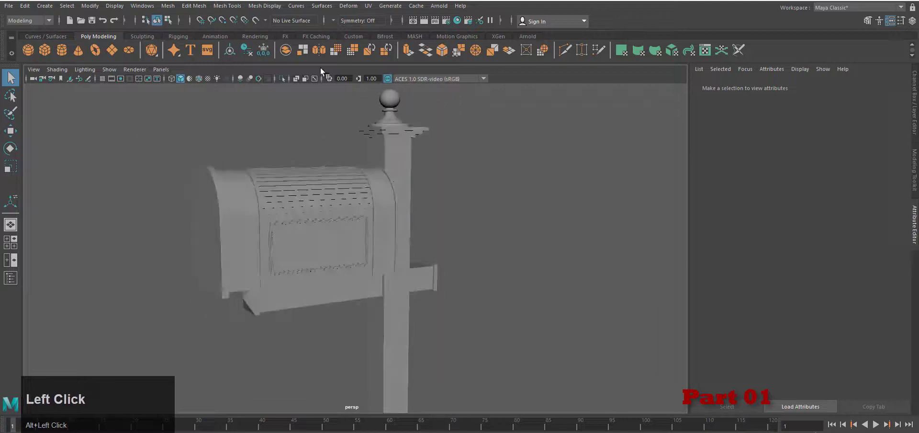
pyautogui.keyDown('alt'); pyautogui.moveTo(389, 188); pyautogui.dragTo(450, 242); pyautogui.keyUp('alt')
pyautogui.keyDown('alt'); pyautogui.moveTo(450, 242); pyautogui.dragTo(490, 256, button='right'); pyautogui.keyUp('alt')
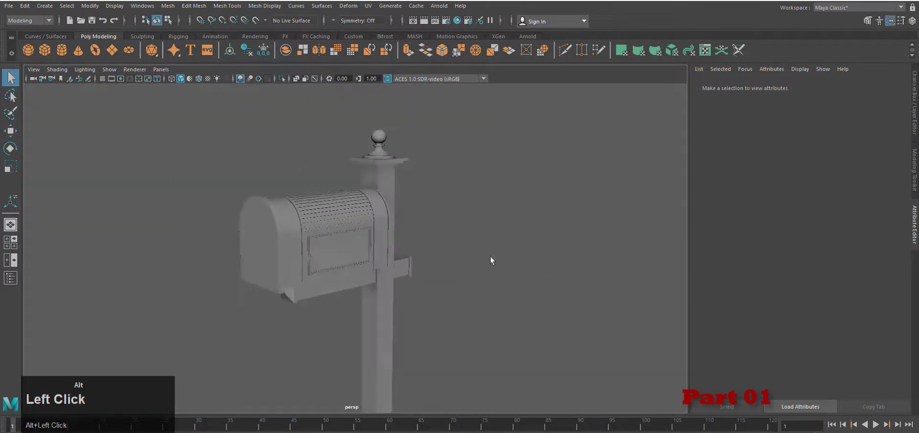
# Step: Duplicate the front door and move the copy out in front of the mailbox
pyautogui.keyDown('alt'); pyautogui.moveTo(478, 311); pyautogui.dragTo(474, 235, button='middle'); pyautogui.keyUp('alt')
pyautogui.click(287, 139)
pyautogui.scroll(5, 402, 302)
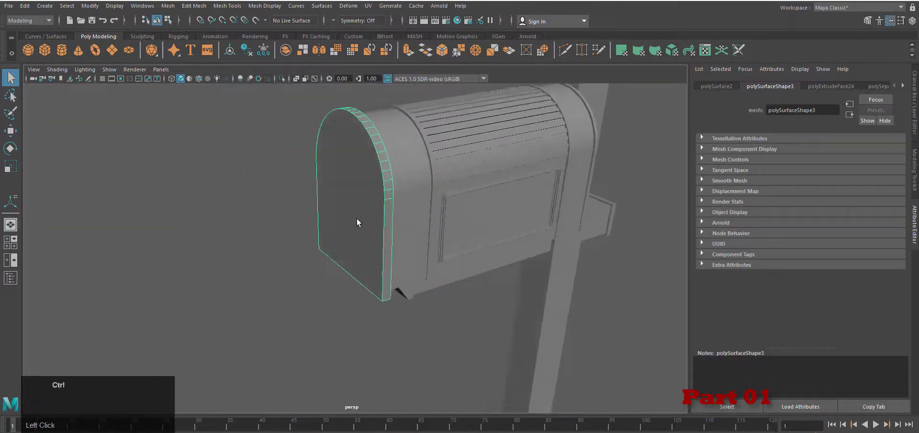
pyautogui.press('w')
pyautogui.moveTo(395, 187); pyautogui.dragTo(308, 208)
pyautogui.keyDown('alt'); pyautogui.moveTo(297, 229); pyautogui.dragTo(276, 240); pyautogui.keyUp('alt')
# Step: Delete the side rim faces of the duplicated door so only its flat arched face is left
pyautogui.moveTo(248, 293); pyautogui.dragTo(248, 330, button='right')
pyautogui.click(261, 268)
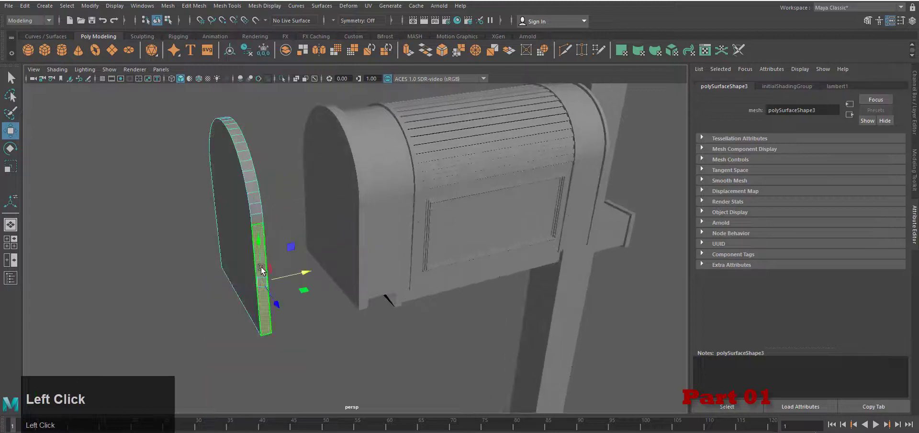
pyautogui.press('Delete')
pyautogui.click(255, 219)
pyautogui.press('Delete')
pyautogui.keyDown('alt'); pyautogui.moveTo(277, 298); pyautogui.dragTo(330, 292); pyautogui.keyUp('alt')
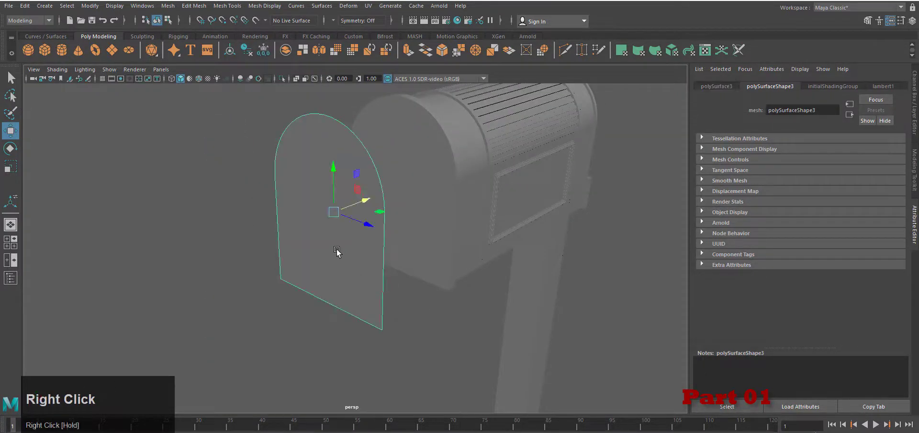
# Step: Extrude the flat arched face with an offset of 0.2 and delete the inner faces to leave a border frame
pyautogui.click(408, 50)
pyautogui.click(530, 276)
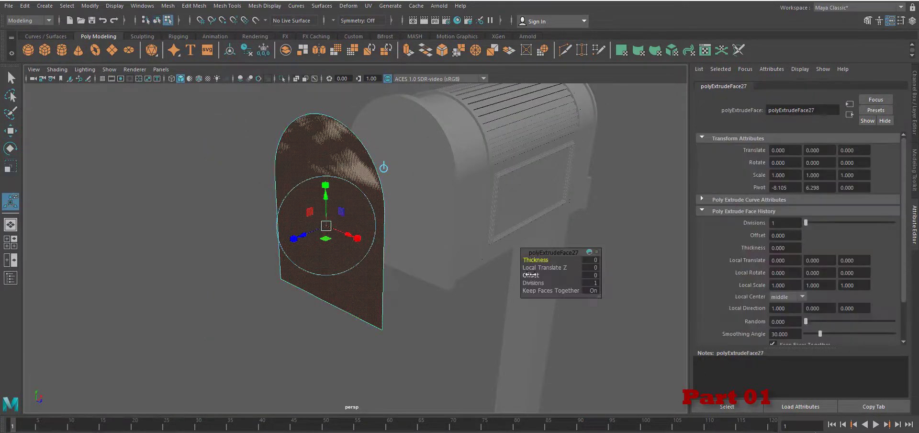
pyautogui.moveTo(531, 275); pyautogui.dragTo(533, 276)
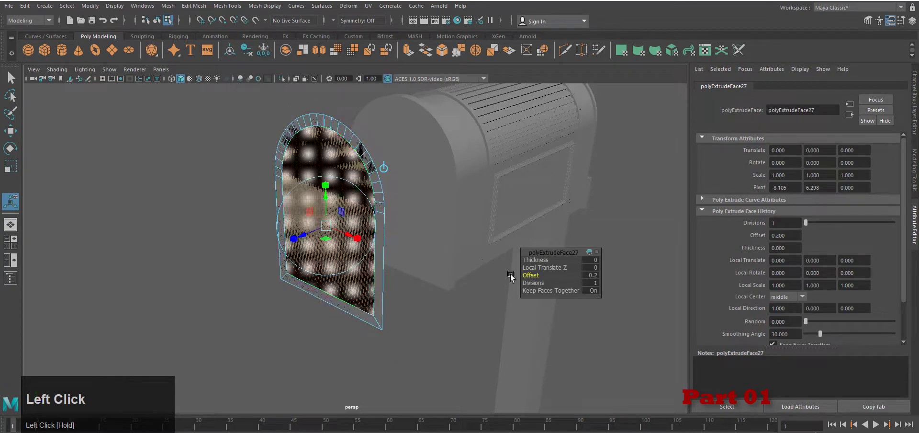
pyautogui.click(321, 159)
pyautogui.press('Delete')
pyautogui.click(362, 168)
pyautogui.press('Delete')
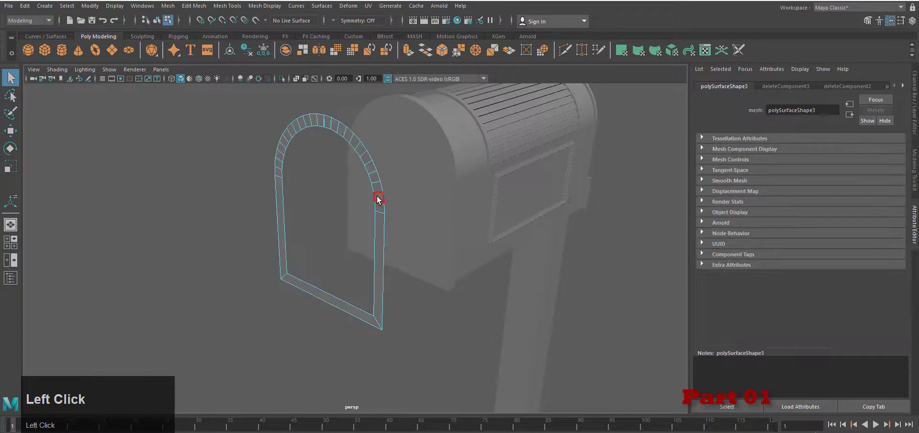
pyautogui.click(377, 197)
pyautogui.keyDown('shift'); pyautogui.doubleClick(378, 205); pyautogui.keyUp('shift')
pyautogui.press('Delete')
pyautogui.hotkey('ctrl', 'z')
# Step: Scale the arched frame down uniformly in the left view so it sits inside the door's outline
pyautogui.moveTo(366, 167); pyautogui.dragTo(411, 149, button='right')
pyautogui.click(346, 276)
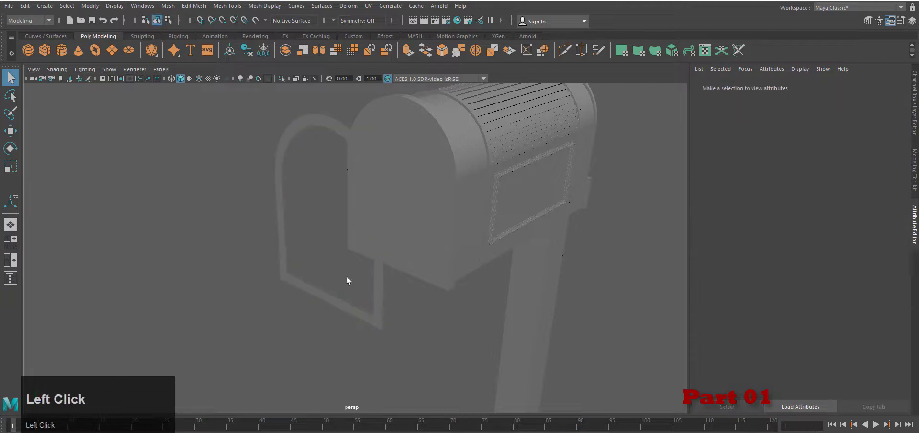
pyautogui.click(365, 316)
pyautogui.keyDown('alt'); pyautogui.moveTo(388, 323); pyautogui.dragTo(360, 322); pyautogui.keyUp('alt')
pyautogui.press('space')
pyautogui.moveTo(369, 286); pyautogui.dragTo(401, 292, button='right')
pyautogui.scroll(-2, 401, 291)
pyautogui.scroll(3, 257, 119)
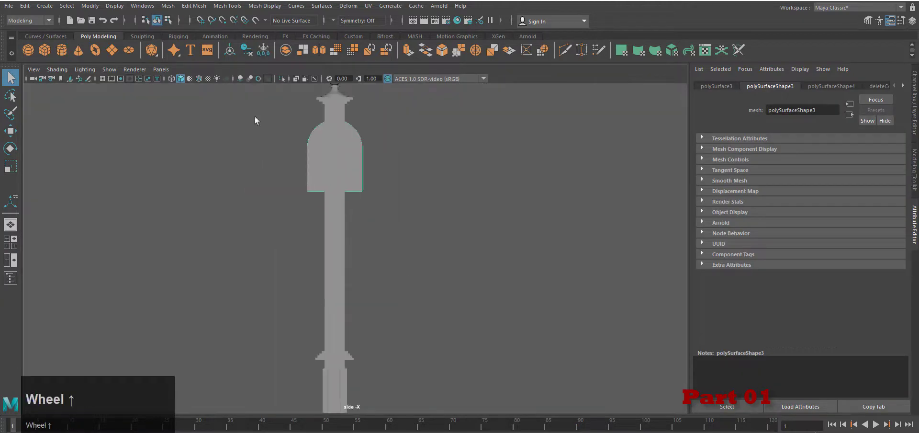
pyautogui.press('space')
pyautogui.moveTo(354, 214); pyautogui.dragTo(372, 209, button='right')
pyautogui.press('f')
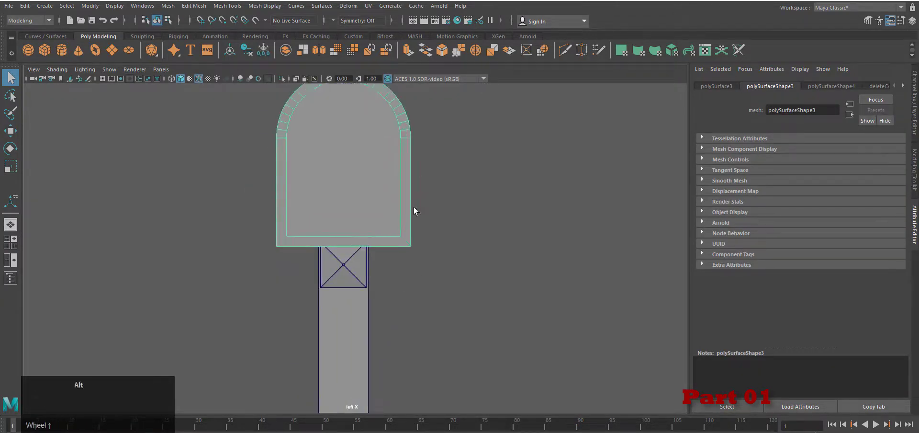
pyautogui.press('r')
pyautogui.moveTo(350, 249); pyautogui.dragTo(324, 252)
pyautogui.scroll(6, 383, 278)
pyautogui.keyDown('alt'); pyautogui.moveTo(439, 306); pyautogui.dragTo(468, 294, button='middle'); pyautogui.keyUp('alt')
# Step: Adjust the frame's inner edges and scale the whole frame slightly smaller inside the door outline, using the wireframe display
pyautogui.moveTo(463, 250); pyautogui.dragTo(462, 250, button='right')
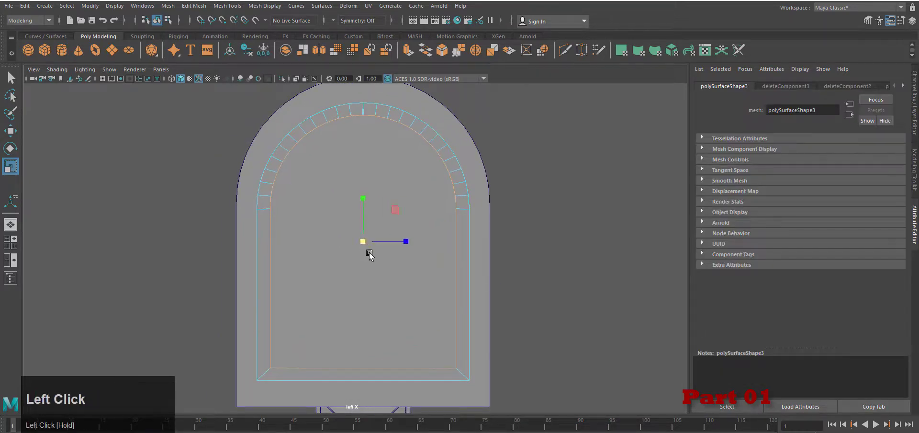
pyautogui.scroll(-3, 460, 223)
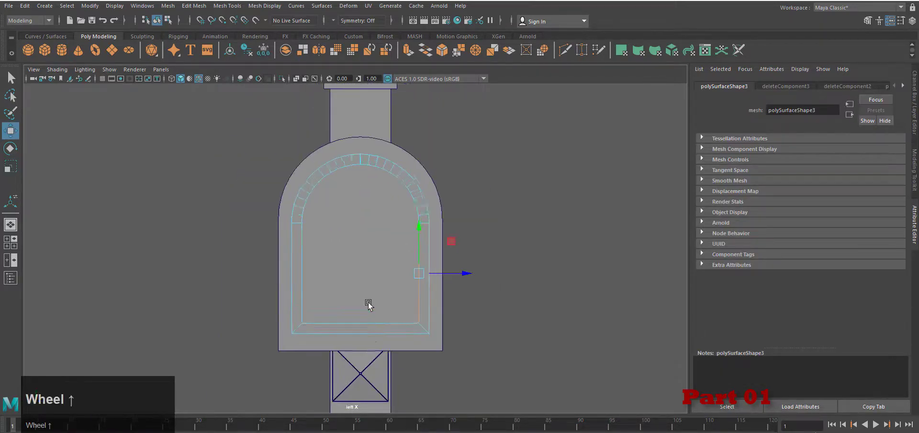
pyautogui.scroll(1, 369, 304)
pyautogui.moveTo(425, 225); pyautogui.dragTo(468, 211, button='right')
pyautogui.click(358, 246)
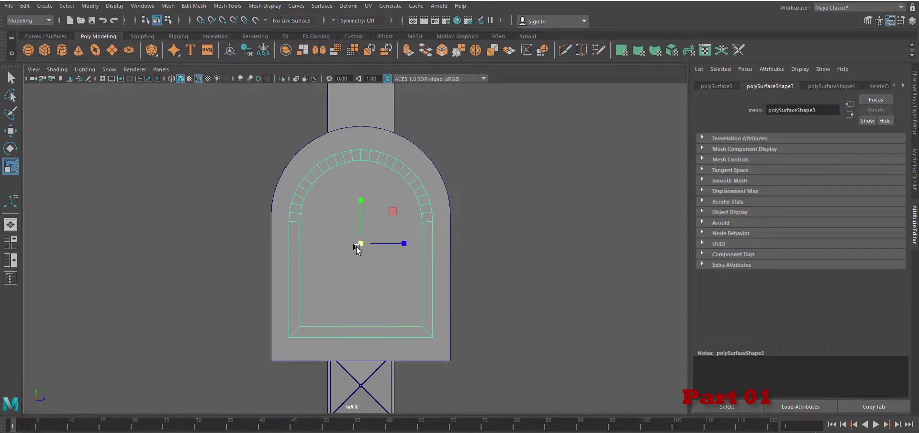
pyautogui.click(171, 79)
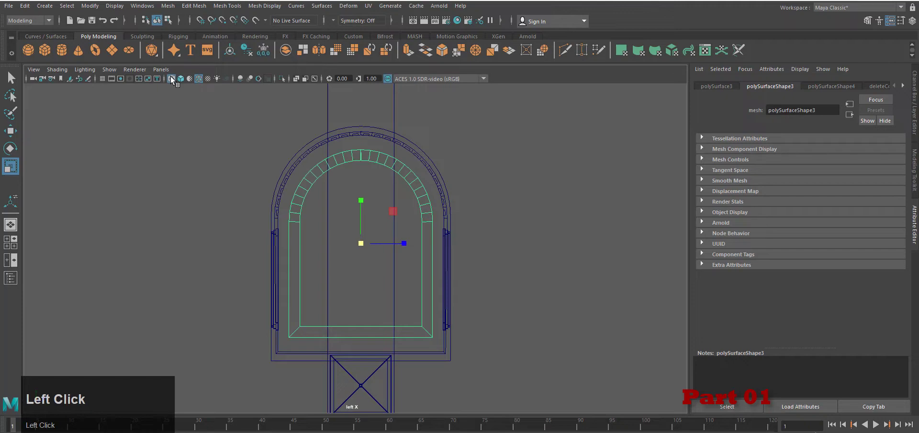
pyautogui.moveTo(361, 243); pyautogui.dragTo(360, 246)
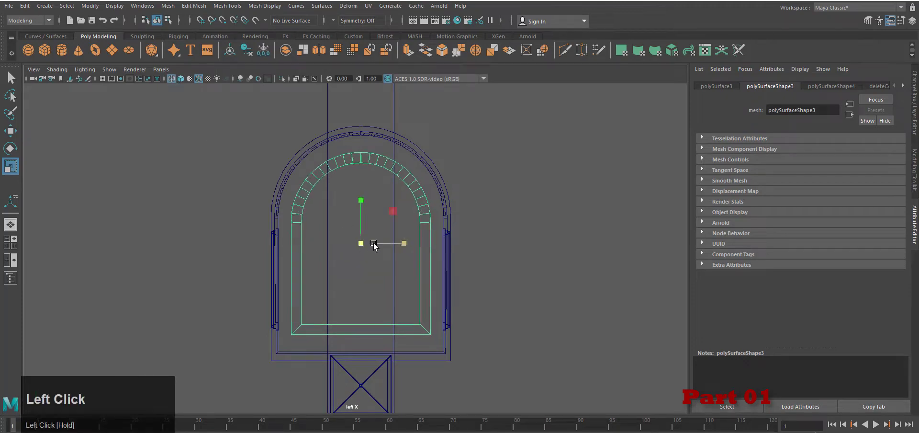
# Step: Add edge loops along the frame's inner and outer borders and separate the overlapping vertices at the top of the arch
pyautogui.keyDown('alt'); pyautogui.moveTo(374, 246); pyautogui.dragTo(431, 194, button='right'); pyautogui.keyUp('alt')
pyautogui.keyDown('alt'); pyautogui.moveTo(431, 193); pyautogui.dragTo(398, 197, button='middle'); pyautogui.keyUp('alt')
pyautogui.press('space')
pyautogui.press('w')
pyautogui.keyDown('alt'); pyautogui.moveTo(326, 268); pyautogui.dragTo(289, 289); pyautogui.keyUp('alt')
pyautogui.moveTo(289, 289)
pyautogui.keyDown('alt'); pyautogui.mouseDown(button='right')
pyautogui.moveTo(466, 260)
pyautogui.moveTo(421, 258)
pyautogui.mouseUp(button='right'); pyautogui.keyUp('alt')
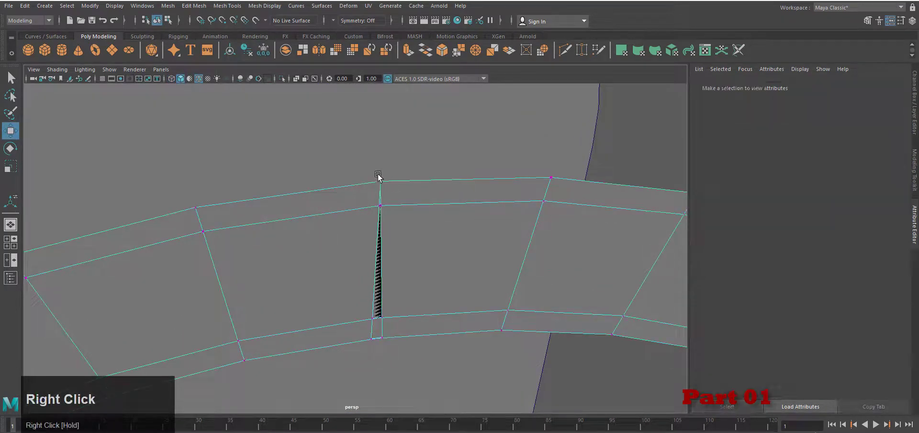
pyautogui.moveTo(378, 176); pyautogui.dragTo(406, 178)
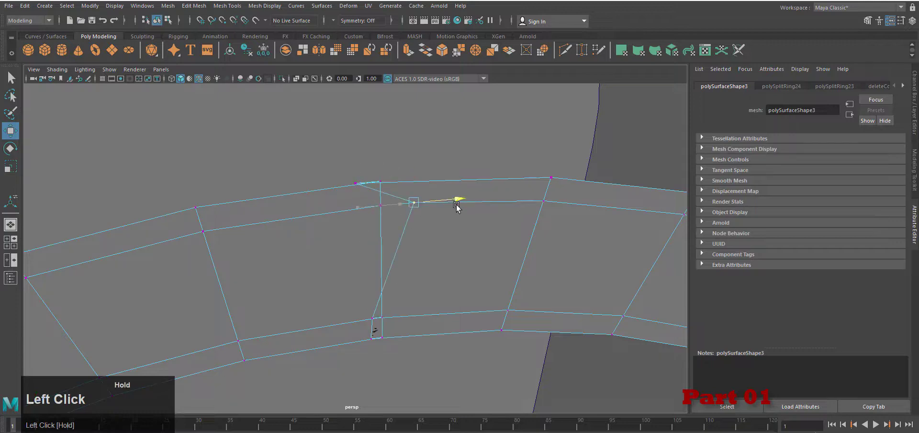
pyautogui.moveTo(457, 206); pyautogui.dragTo(414, 206)
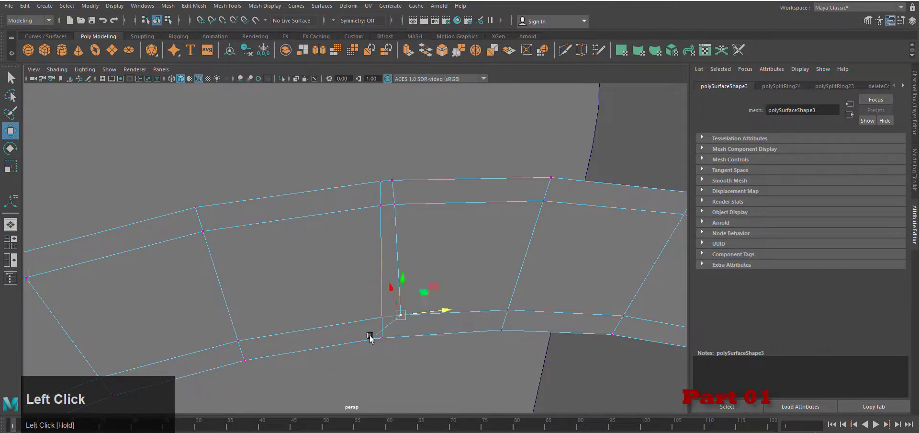
# Step: Slide the vertex row beside the arch's centre along the frame to even out the segment spacing
pyautogui.keyDown('alt'); pyautogui.moveTo(406, 366); pyautogui.dragTo(498, 342); pyautogui.keyUp('alt')
pyautogui.keyDown('alt'); pyautogui.moveTo(498, 342); pyautogui.dragTo(465, 326, button='right'); pyautogui.keyUp('alt')
pyautogui.keyDown('alt'); pyautogui.moveTo(465, 326); pyautogui.dragTo(268, 302); pyautogui.keyUp('alt')
pyautogui.keyDown('alt'); pyautogui.moveTo(268, 301); pyautogui.dragTo(335, 277, button='right'); pyautogui.keyUp('alt')
pyautogui.scroll(-2, 368, 233)
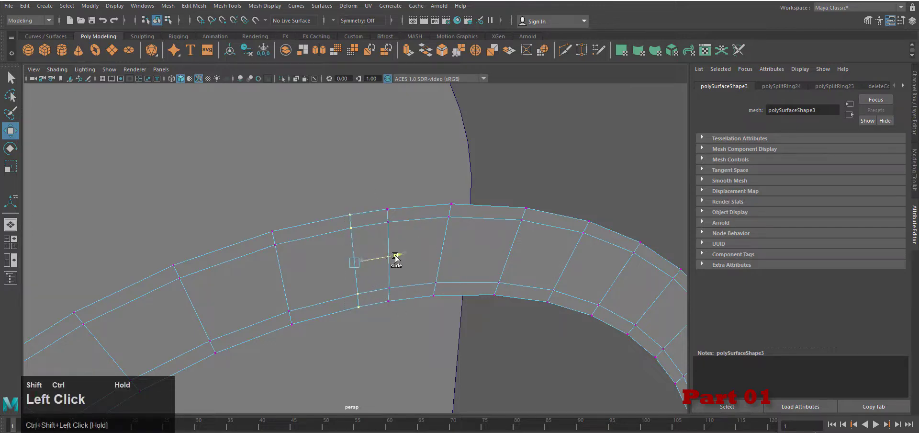
pyautogui.rightClick(390, 224)
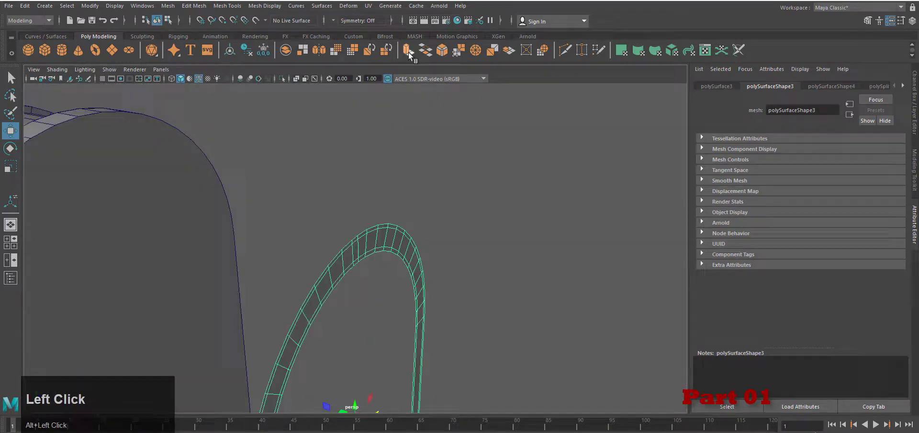
# Step: Extrude the arched frame to give it thickness, and extrude the face loop along its middle further outward
pyautogui.click(409, 50)
pyautogui.keyDown('alt'); pyautogui.moveTo(411, 144); pyautogui.dragTo(422, 161, button='middle'); pyautogui.keyUp('alt')
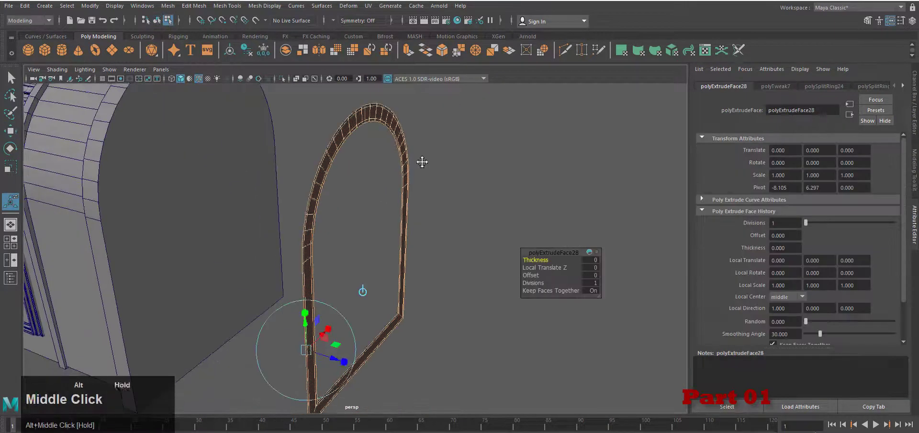
pyautogui.moveTo(344, 362); pyautogui.dragTo(337, 362)
pyautogui.scroll(5, 291, 299)
pyautogui.click(241, 296)
pyautogui.keyDown('shift'); pyautogui.doubleClick(236, 259); pyautogui.keyUp('shift')
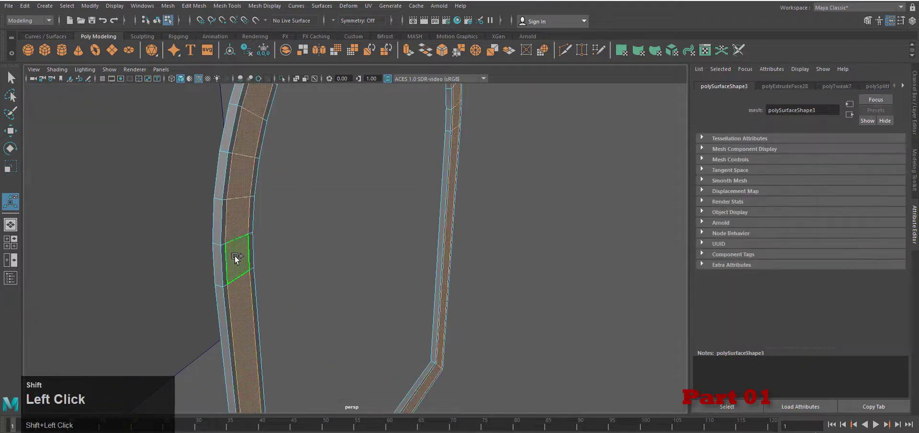
pyautogui.click(408, 50)
pyautogui.moveTo(479, 268); pyautogui.dragTo(491, 270)
# Step: Insert edge loops along the raised middle strip of the frame in the left view
pyautogui.press('space')
pyautogui.moveTo(242, 240); pyautogui.dragTo(259, 214, button='right')
pyautogui.click(226, 7)
pyautogui.click(240, 79)
pyautogui.moveTo(363, 205); pyautogui.dragTo(329, 207)
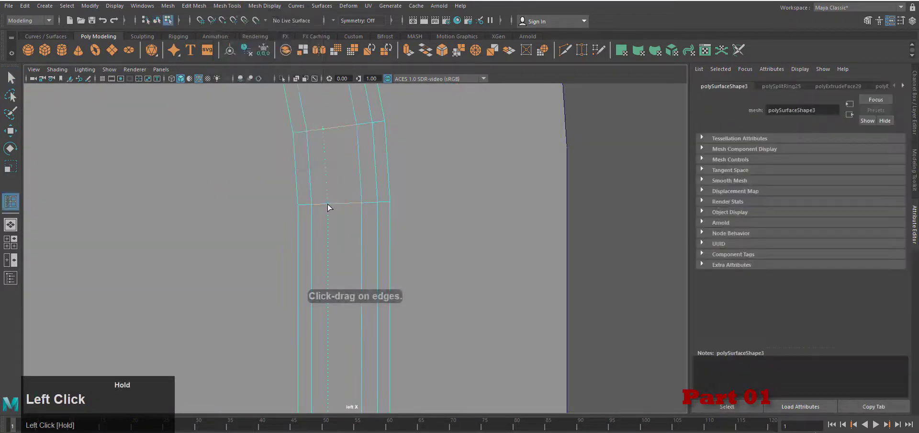
pyautogui.click(14, 134)
# Step: Extrude the narrow face loop on the frame with a local Z translation of 0.028
pyautogui.click(345, 231)
pyautogui.moveTo(352, 187); pyautogui.dragTo(346, 157, button='right')
pyautogui.keyDown('shift'); pyautogui.doubleClick(346, 176); pyautogui.keyUp('shift')
pyautogui.press('space')
pyautogui.hotkey('ctrl', 'e')
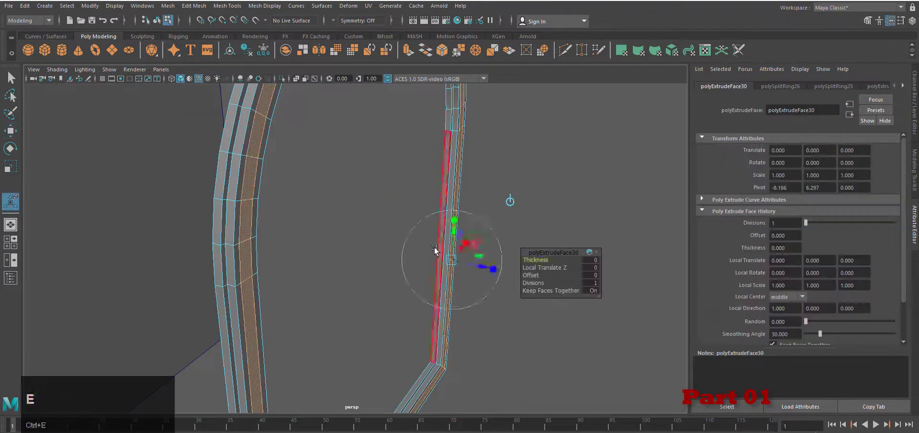
pyautogui.moveTo(480, 267); pyautogui.dragTo(494, 270)
# Step: Select the long edge loops along the frame's stepped ridges
pyautogui.moveTo(261, 180); pyautogui.dragTo(261, 152, button='right')
pyautogui.scroll(-6, 340, 269)
pyautogui.scroll(7, 340, 269)
pyautogui.doubleClick(227, 322)
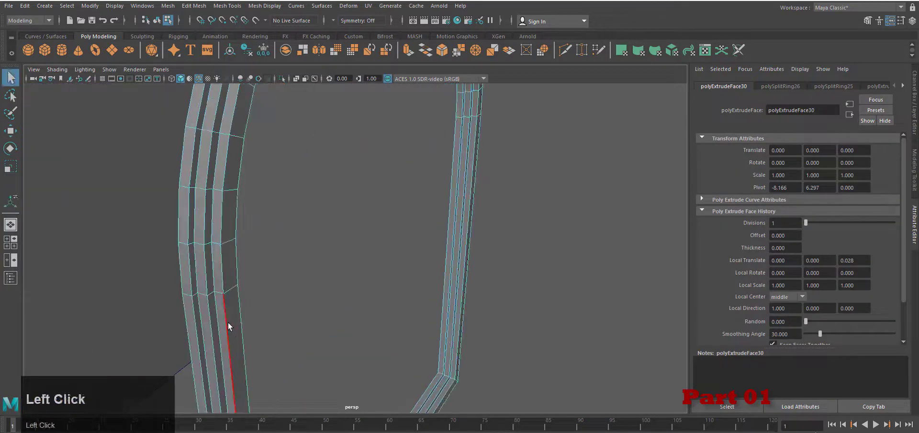
pyautogui.keyDown('shift'); pyautogui.doubleClick(241, 320); pyautogui.keyUp('shift')
pyautogui.keyDown('shift'); pyautogui.doubleClick(216, 313); pyautogui.keyUp('shift')
pyautogui.keyDown('alt'); pyautogui.moveTo(489, 345); pyautogui.dragTo(307, 287); pyautogui.keyUp('alt')
pyautogui.scroll(3, 287, 282)
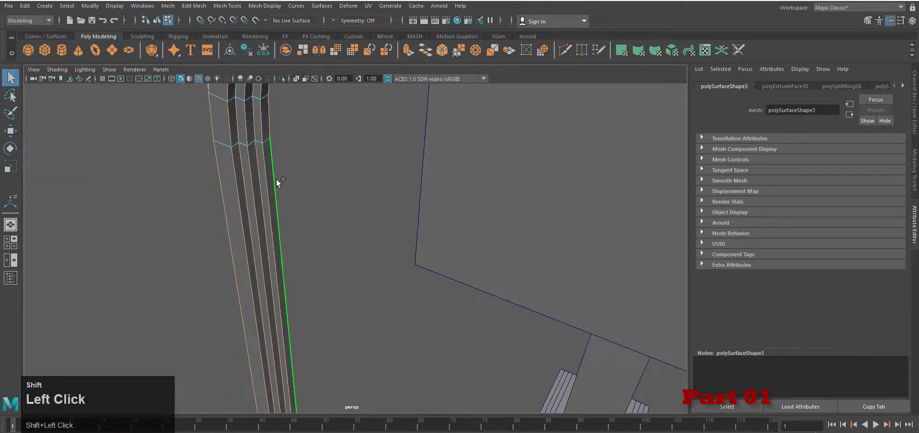
# Step: Extend the edge selection with the remaining ridge loops and the diagonal edges at the frame's lower corner
pyautogui.scroll(-5, 278, 183)
pyautogui.keyDown('alt'); pyautogui.moveTo(287, 202); pyautogui.dragTo(451, 309); pyautogui.keyUp('alt')
pyautogui.scroll(4, 349, 320)
pyautogui.keyDown('alt'); pyautogui.moveTo(451, 310); pyautogui.dragTo(297, 294, button='middle'); pyautogui.keyUp('alt')
pyautogui.scroll(-1, 354, 318)
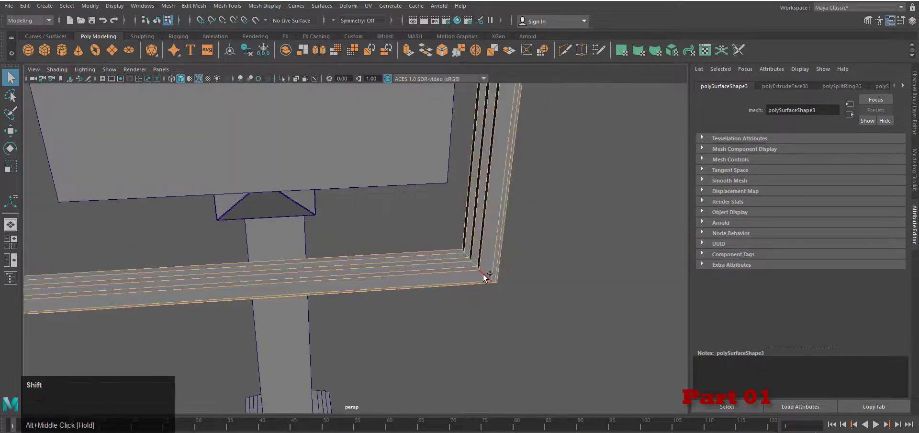
pyautogui.keyDown('shift'); pyautogui.doubleClick(484, 275); pyautogui.keyUp('shift')
# Step: Bevel the selected frame edges with a fraction of 0.216 and 3 segments, and return to object mode
pyautogui.scroll(-5, 483, 275)
pyautogui.keyDown('alt'); pyautogui.moveTo(479, 276); pyautogui.dragTo(406, 279); pyautogui.keyUp('alt')
pyautogui.keyDown('alt'); pyautogui.moveTo(406, 278); pyautogui.dragTo(478, 310, button='middle'); pyautogui.keyUp('alt')
pyautogui.click(442, 51)
pyautogui.scroll(4, 351, 274)
pyautogui.keyDown('alt'); pyautogui.moveTo(351, 274); pyautogui.dragTo(412, 298); pyautogui.keyUp('alt')
pyautogui.keyDown('alt'); pyautogui.moveTo(411, 298); pyautogui.dragTo(362, 293, button='middle'); pyautogui.keyUp('alt')
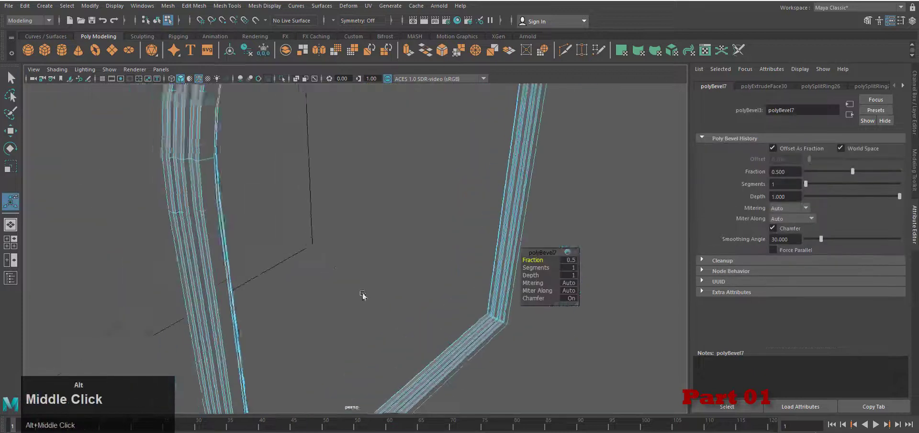
pyautogui.scroll(2, 363, 294)
pyautogui.moveTo(853, 172); pyautogui.dragTo(828, 173)
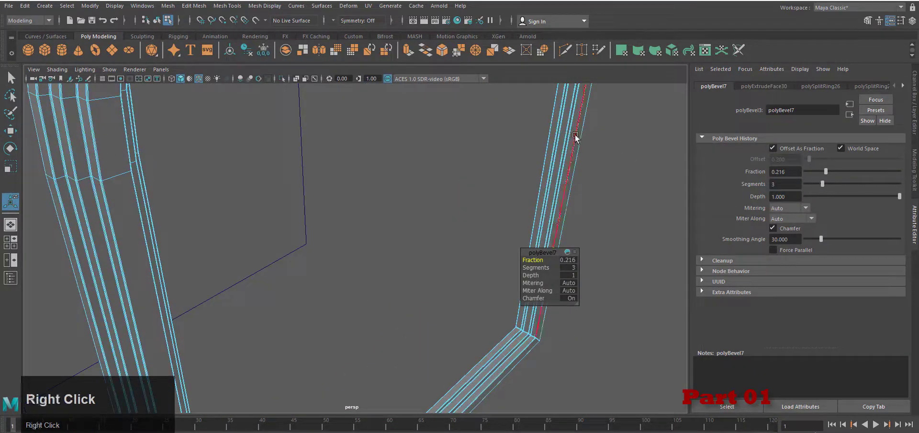
pyautogui.moveTo(576, 137); pyautogui.dragTo(604, 111, button='right')
pyautogui.click(615, 122)
# Step: Turn off wireframe on shaded, select the finished arched frame and save the scene
pyautogui.click(198, 78)
pyautogui.scroll(-10, 287, 240)
pyautogui.click(401, 277)
pyautogui.hotkey('ctrl', 's')
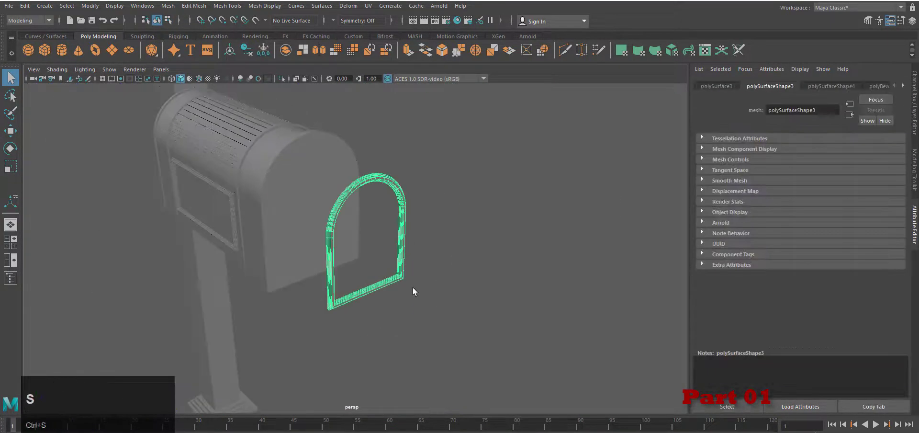
# Step: Move the arched frame back against the front door, scale it slightly to fit and clear the selection
pyautogui.moveTo(338, 222); pyautogui.dragTo(288, 203)
pyautogui.scroll(6, 306, 230)
pyautogui.keyDown('alt'); pyautogui.moveTo(314, 273); pyautogui.dragTo(376, 299); pyautogui.keyUp('alt')
pyautogui.moveTo(373, 274); pyautogui.dragTo(380, 276)
pyautogui.scroll(-6, 383, 279)
pyautogui.press('r')
pyautogui.moveTo(345, 255); pyautogui.dragTo(353, 258)
pyautogui.scroll(6, 373, 292)
pyautogui.press('w')
pyautogui.click(390, 285)
pyautogui.scroll(-10, 505, 318)
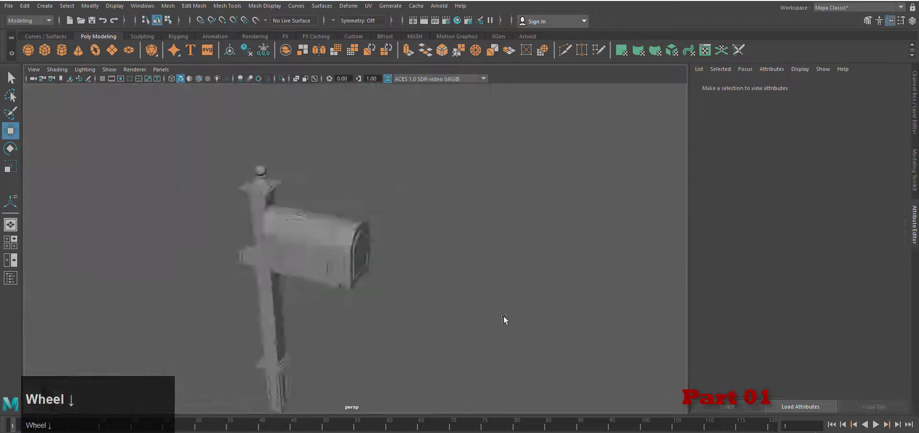
# Step: Select the front door's outer rim edges, leaving out the short edges across its thickness
pyautogui.keyDown('alt'); pyautogui.moveTo(504, 317); pyautogui.dragTo(413, 354); pyautogui.keyUp('alt')
pyautogui.scroll(-2, 421, 348)
pyautogui.keyDown('alt'); pyautogui.moveTo(432, 340); pyautogui.dragTo(382, 330, button='middle'); pyautogui.keyUp('alt')
pyautogui.keyDown('alt'); pyautogui.moveTo(383, 330); pyautogui.dragTo(368, 315); pyautogui.keyUp('alt')
pyautogui.scroll(5, 306, 258)
pyautogui.click(300, 269)
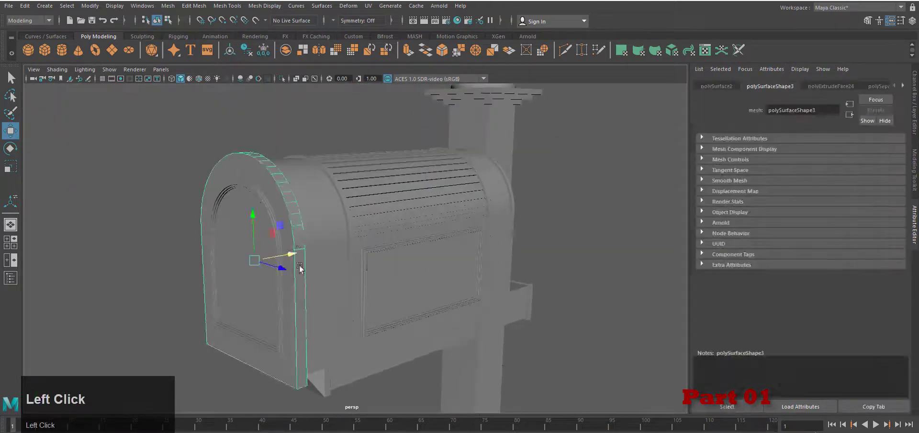
pyautogui.scroll(3, 296, 268)
pyautogui.moveTo(224, 299); pyautogui.dragTo(224, 268, button='right')
pyautogui.press('space')
pyautogui.moveTo(332, 202); pyautogui.dragTo(334, 227, button='right')
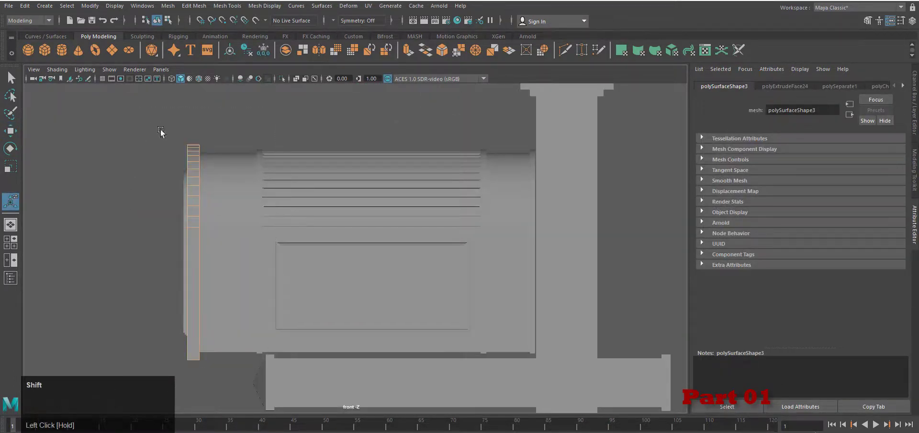
pyautogui.keyDown('shift'); pyautogui.moveTo(196, 396); pyautogui.dragTo(194, 396); pyautogui.keyUp('shift')
# Step: Bevel the selected door rim edges, adjust the bevel fraction and clear the selection
pyautogui.press('space')
pyautogui.moveTo(416, 295); pyautogui.dragTo(417, 268, button='right')
pyautogui.click(441, 51)
pyautogui.scroll(4, 380, 235)
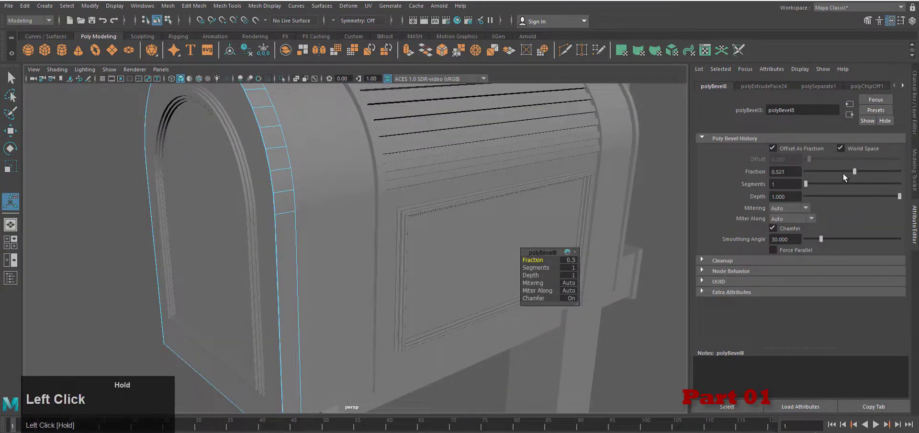
pyautogui.click(10, 78)
pyautogui.click(80, 166)
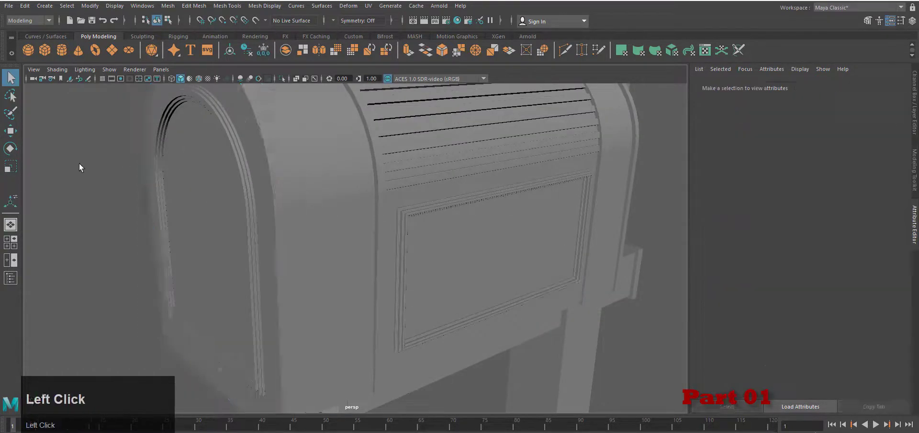
pyautogui.scroll(-5, 335, 249)
pyautogui.keyDown('alt'); pyautogui.moveTo(358, 258); pyautogui.dragTo(349, 254); pyautogui.keyUp('alt')
pyautogui.keyDown('alt'); pyautogui.moveTo(406, 360); pyautogui.dragTo(377, 358); pyautogui.keyUp('alt')
pyautogui.keyDown('alt'); pyautogui.moveTo(377, 359); pyautogui.dragTo(416, 314, button='right'); pyautogui.keyUp('alt')
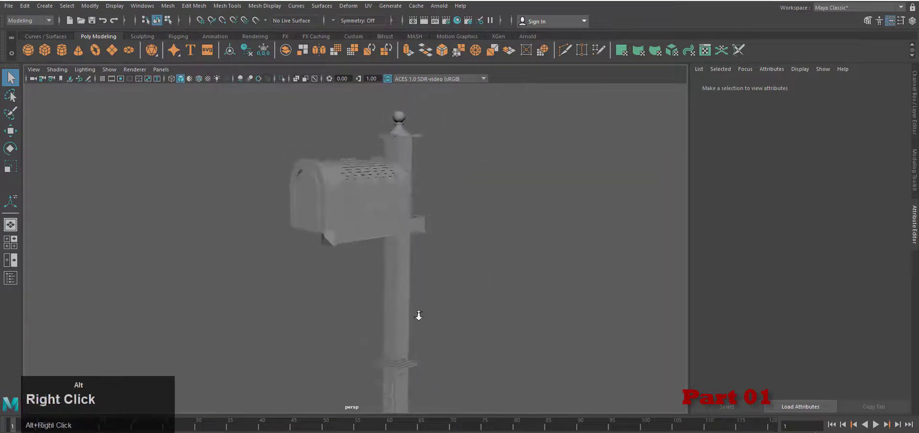